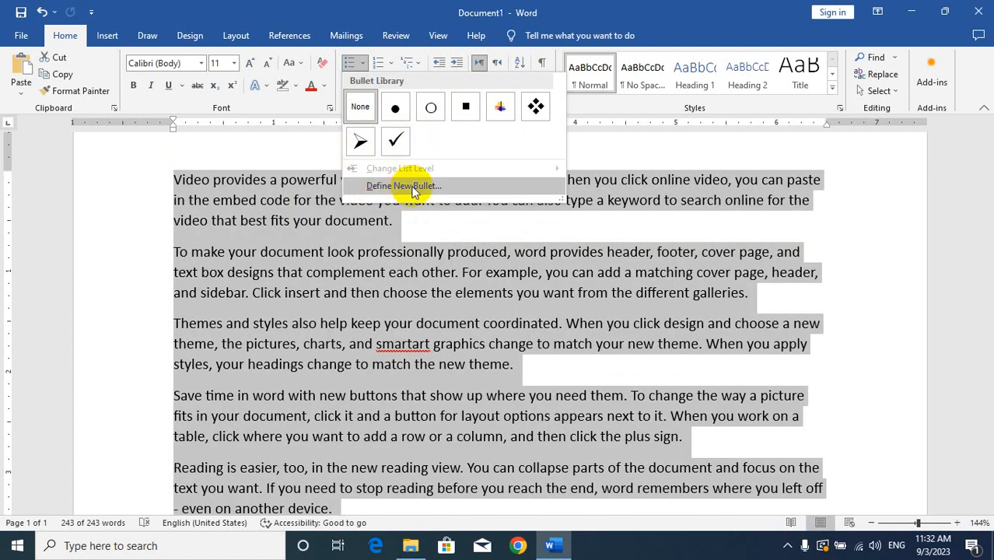
Step: Define a new bullet using the spade symbol from the Symbol font (character code 170) and apply it to the selected paragraphs
{"action": "left_click", "coordinate": [410, 187]}
{"action": "left_click", "coordinate": [439, 173]}
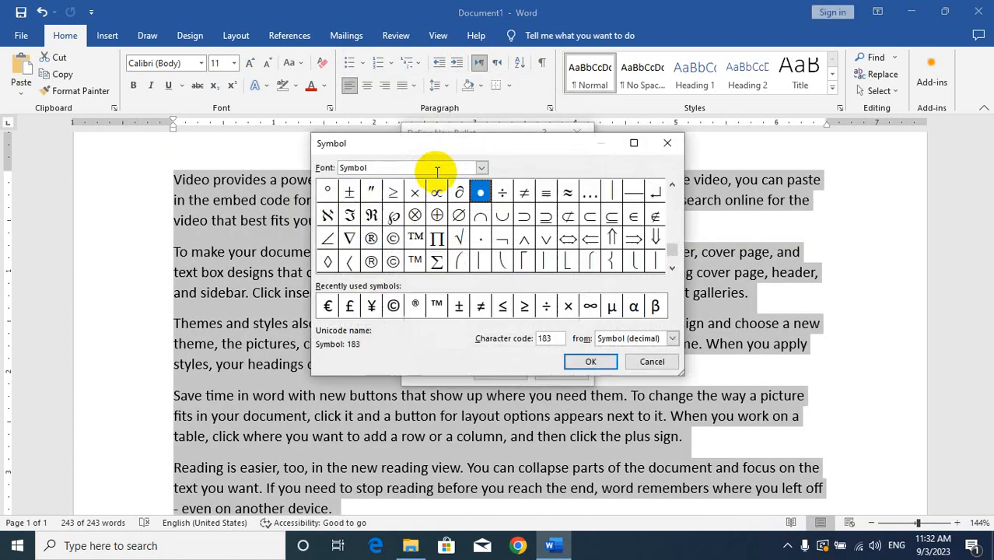
{"action": "left_click", "coordinate": [672, 186]}
{"action": "left_click", "coordinate": [672, 187]}
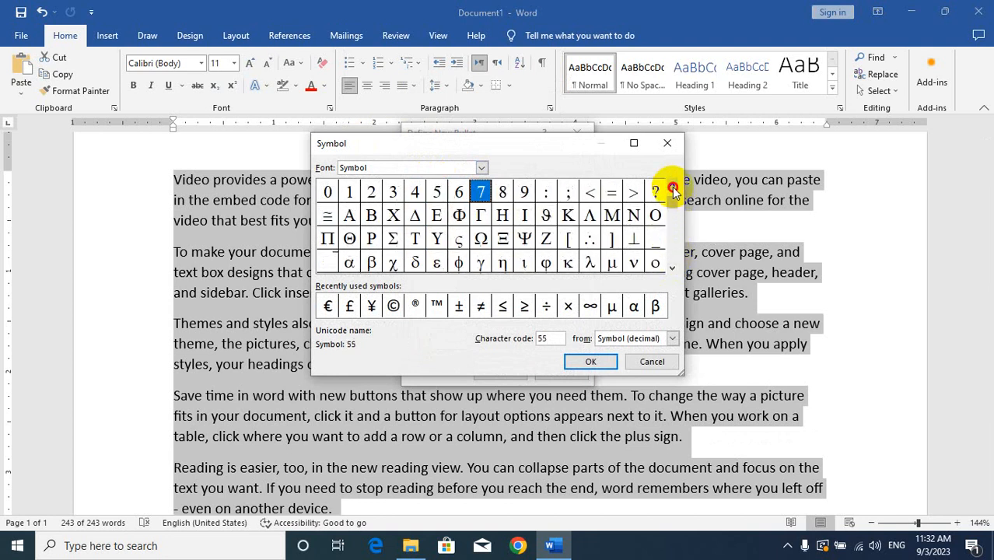
{"action": "left_click", "coordinate": [672, 186]}
{"action": "left_click", "coordinate": [672, 263]}
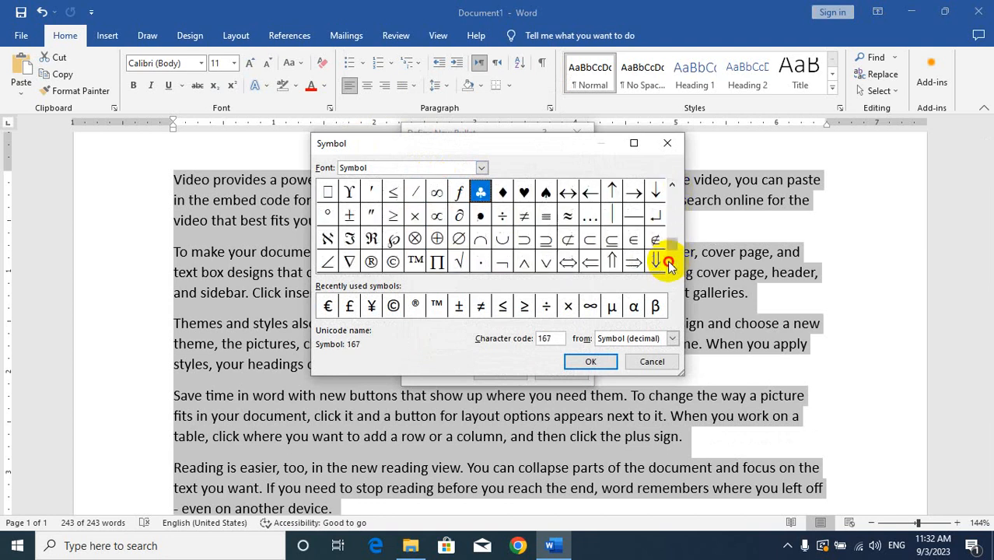
{"action": "left_click", "coordinate": [673, 187]}
{"action": "left_click", "coordinate": [673, 186]}
{"action": "left_click", "coordinate": [673, 187]}
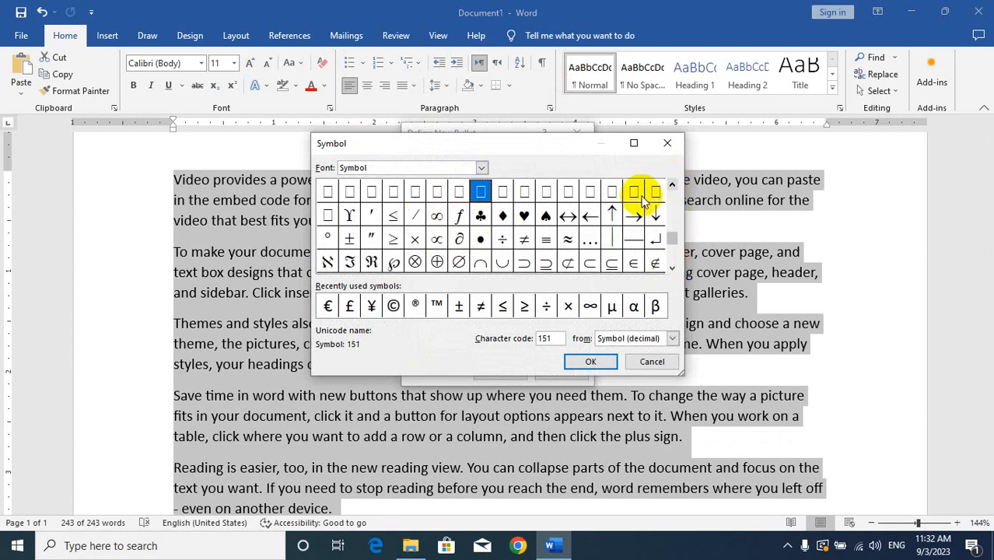
{"action": "left_click", "coordinate": [546, 215]}
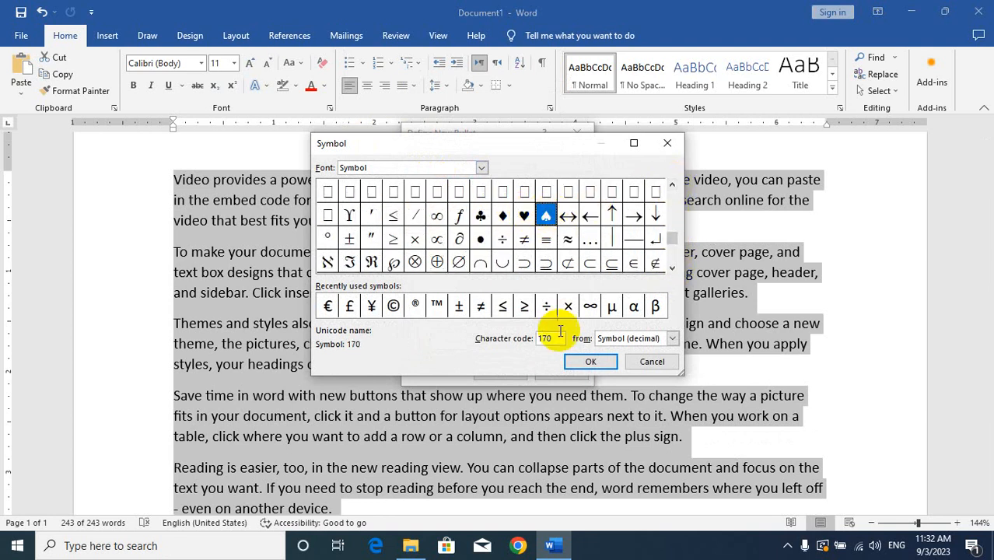
{"action": "left_click", "coordinate": [591, 363]}
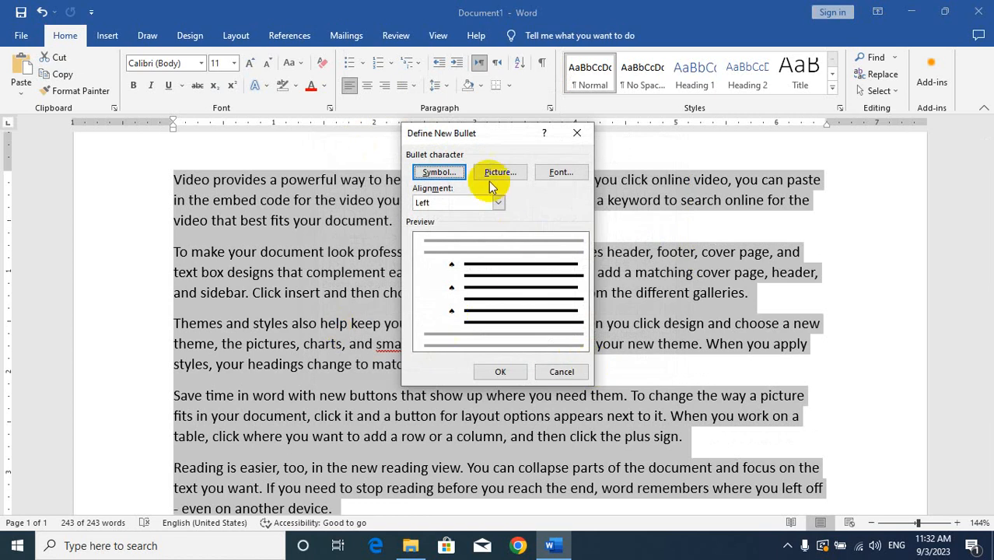
{"action": "left_click", "coordinate": [502, 371]}
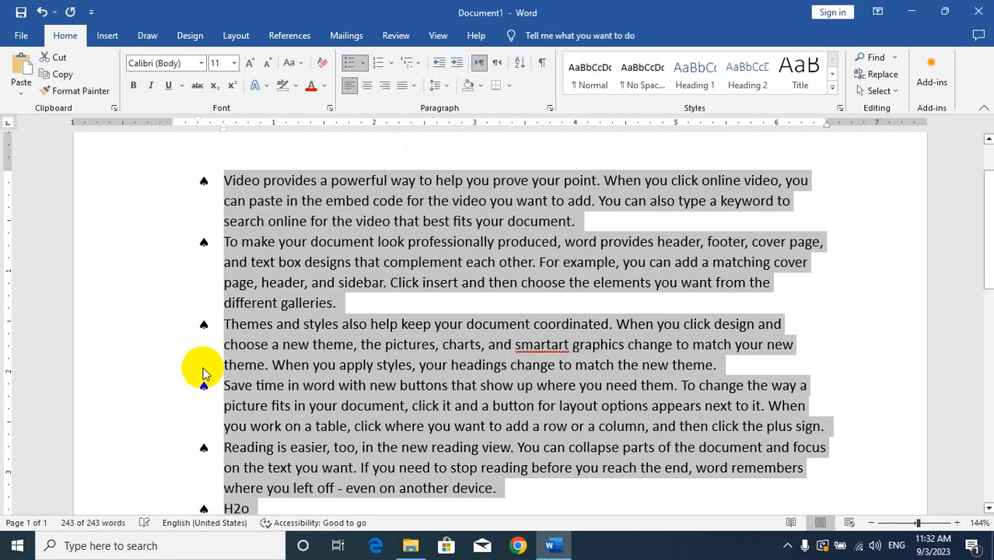
Step: Colour all the spade bullets red and enlarge them to size 16, leaving the paragraph text untouched
{"action": "left_click", "coordinate": [201, 180]}
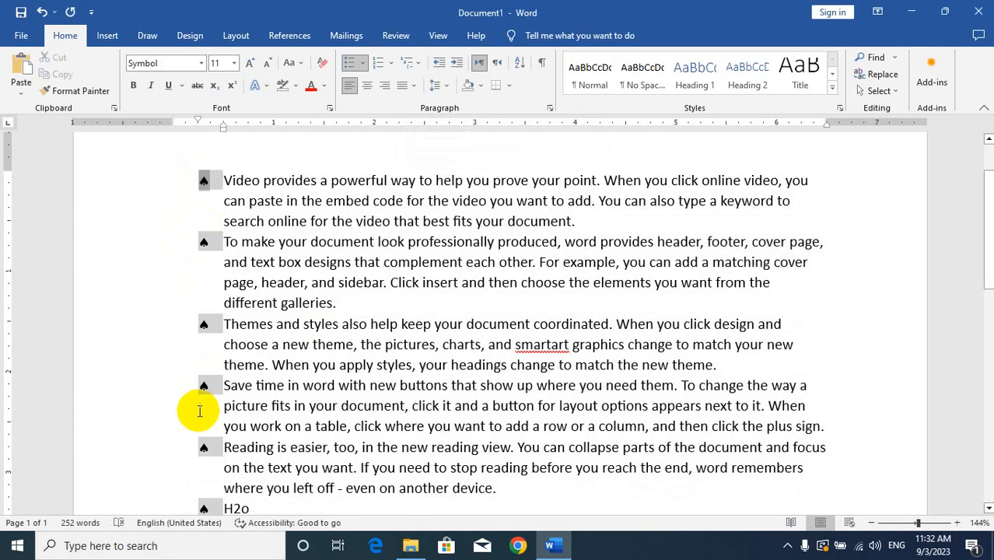
{"action": "left_click", "coordinate": [310, 85]}
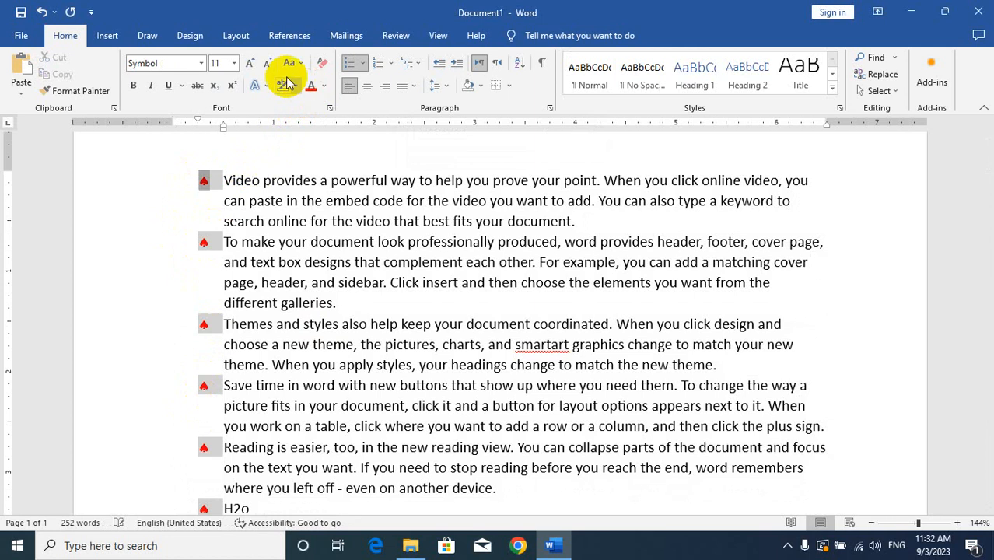
{"action": "left_click", "coordinate": [247, 66]}
{"action": "left_click", "coordinate": [248, 65]}
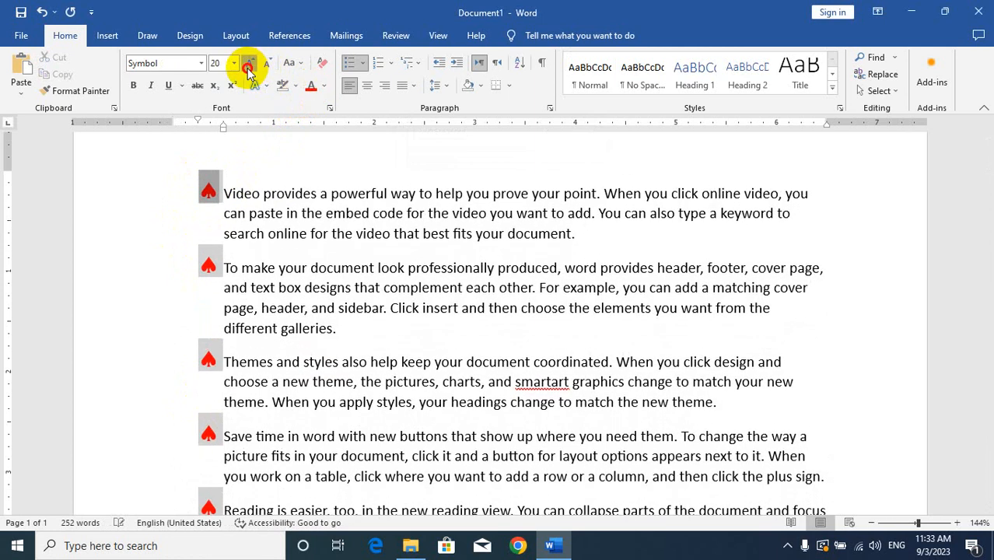
{"action": "left_click", "coordinate": [247, 66]}
{"action": "left_click", "coordinate": [247, 65]}
{"action": "left_click", "coordinate": [268, 64]}
{"action": "left_click", "coordinate": [268, 64]}
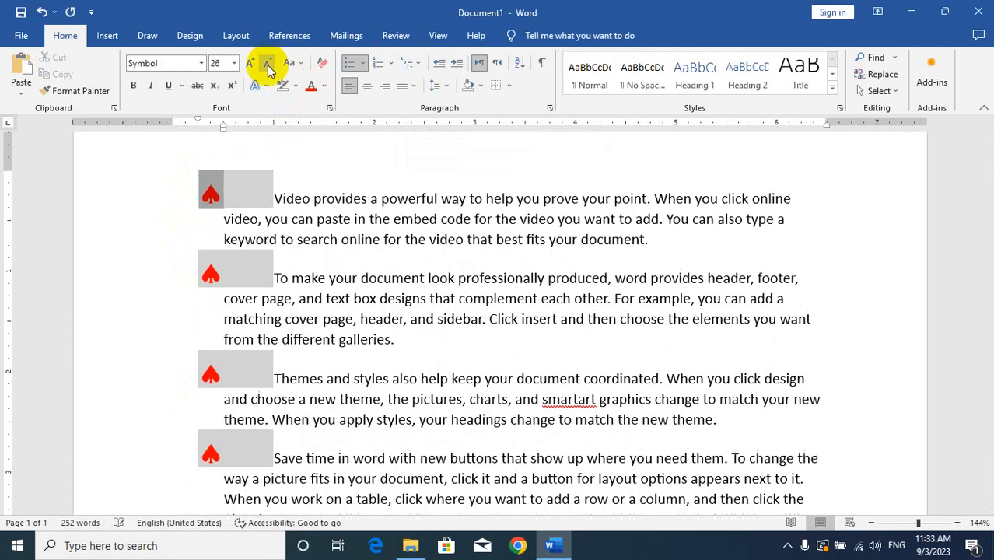
{"action": "left_click", "coordinate": [269, 64]}
{"action": "left_click", "coordinate": [269, 64]}
{"action": "left_click", "coordinate": [268, 64]}
{"action": "left_click", "coordinate": [268, 64]}
{"action": "left_click", "coordinate": [268, 64]}
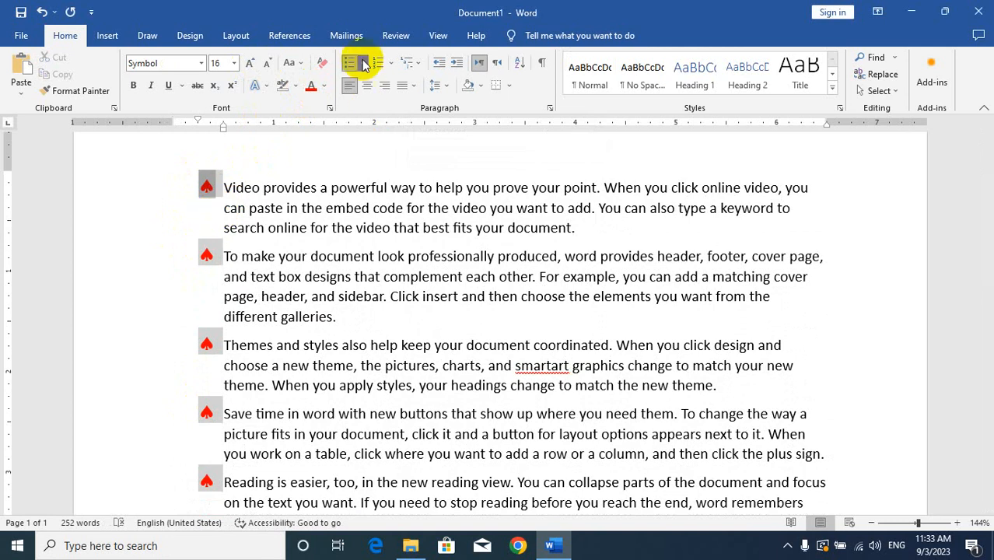
Step: Select the whole document and define a new bullet for its paragraphs using the copyright symbol © from the recently used symbols
{"action": "key", "text": "ctrl+a"}
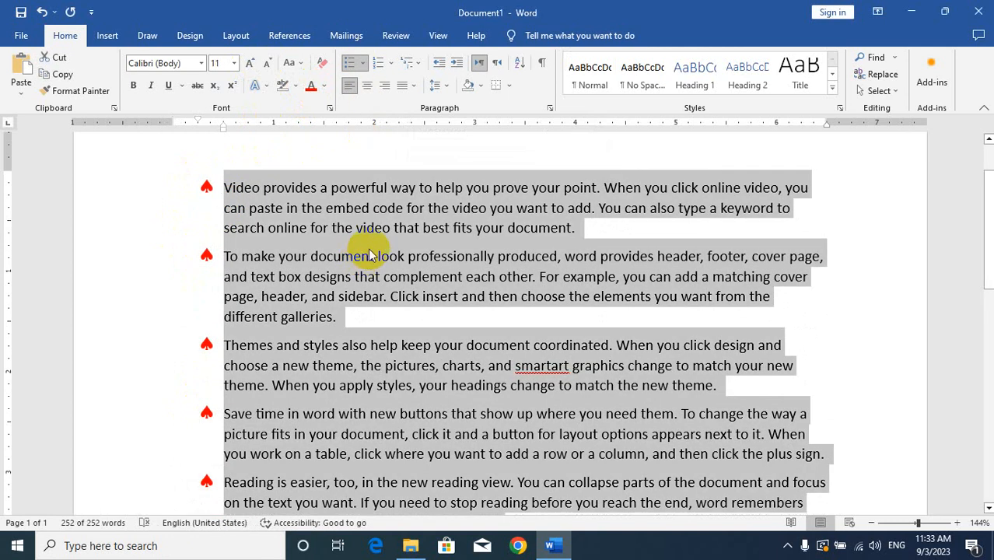
{"action": "left_click", "coordinate": [363, 64]}
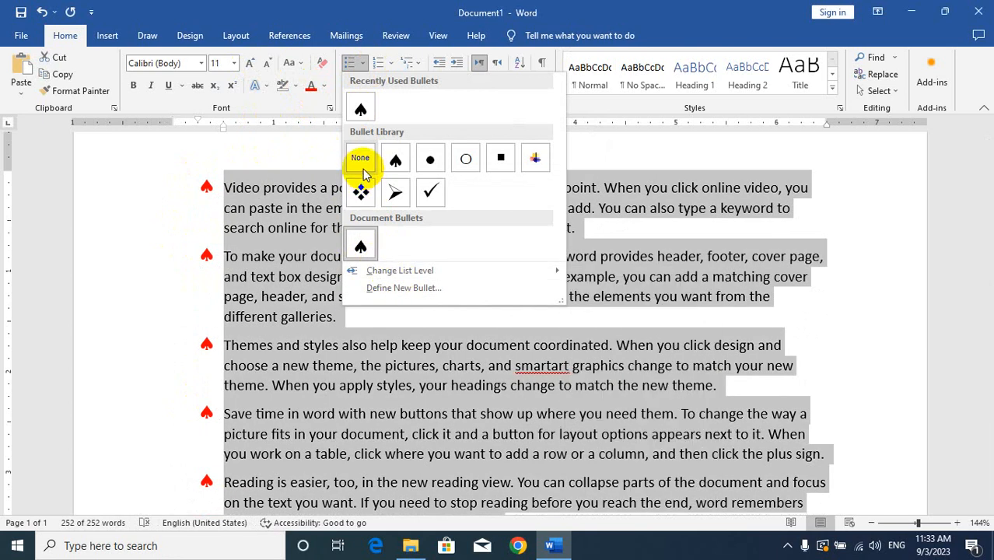
{"action": "left_click", "coordinate": [386, 288]}
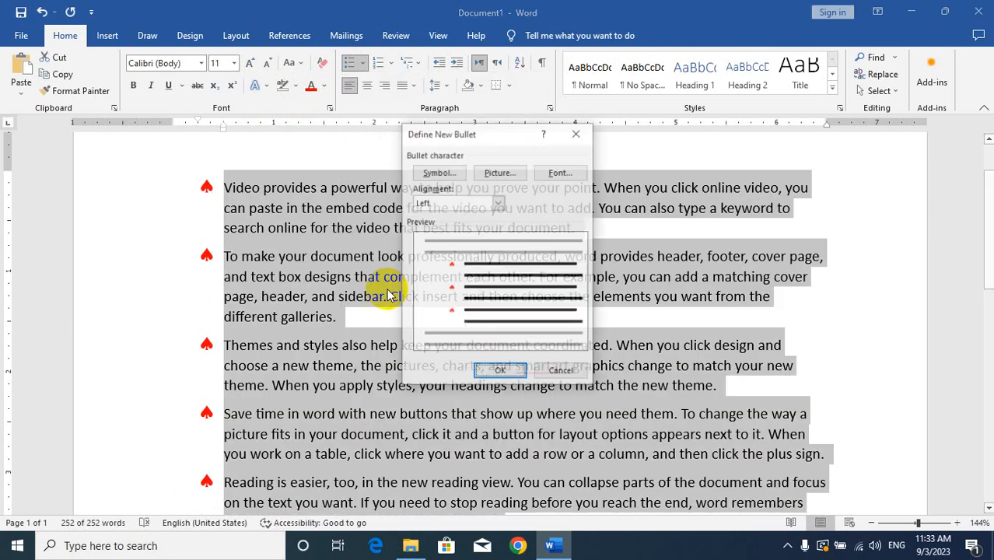
{"action": "left_click", "coordinate": [440, 172]}
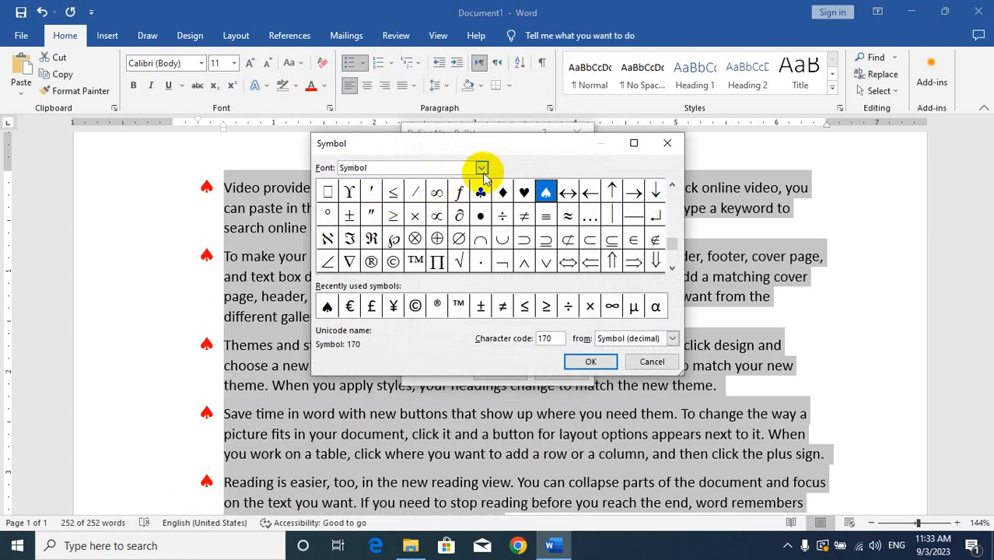
{"action": "left_click", "coordinate": [481, 168]}
{"action": "scroll", "coordinate": [396, 210], "scroll_direction": "up", "scroll_amount": 8}
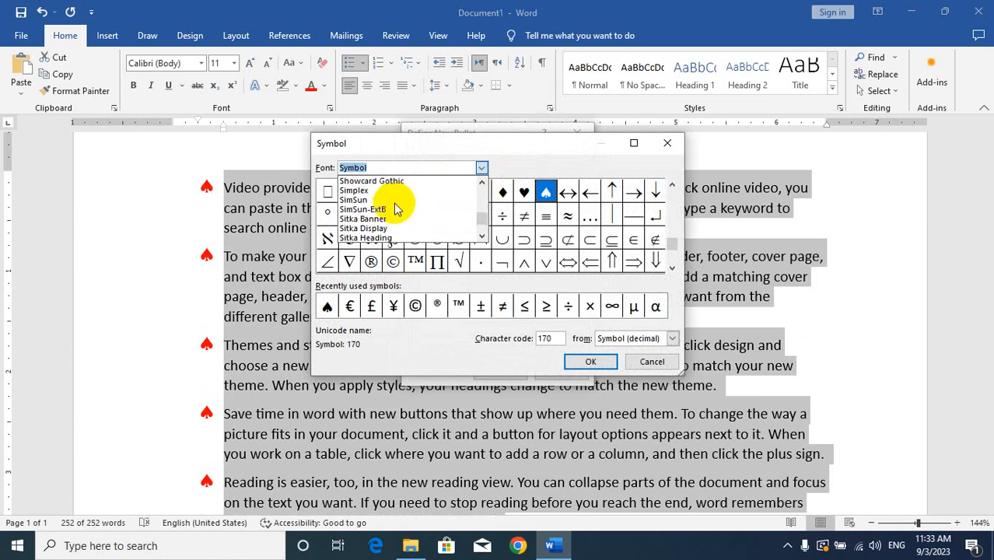
{"action": "type", "text": "v"}
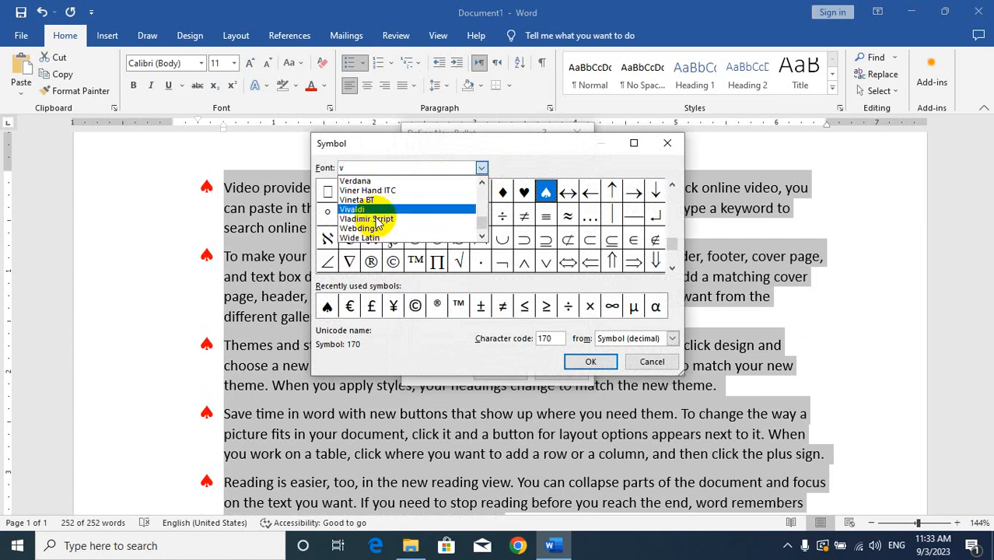
{"action": "left_click", "coordinate": [373, 181]}
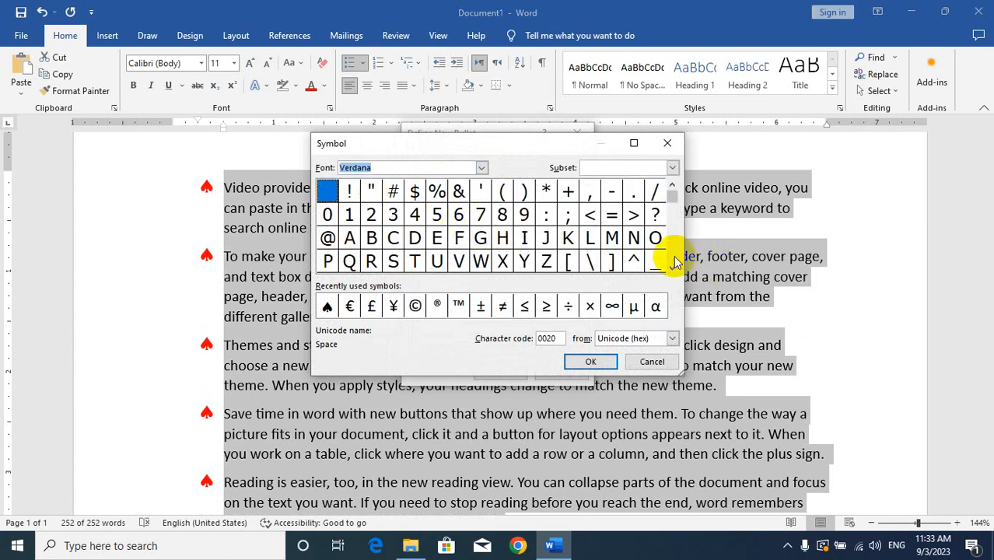
{"action": "scroll", "coordinate": [672, 272], "scroll_direction": "down", "scroll_amount": 6}
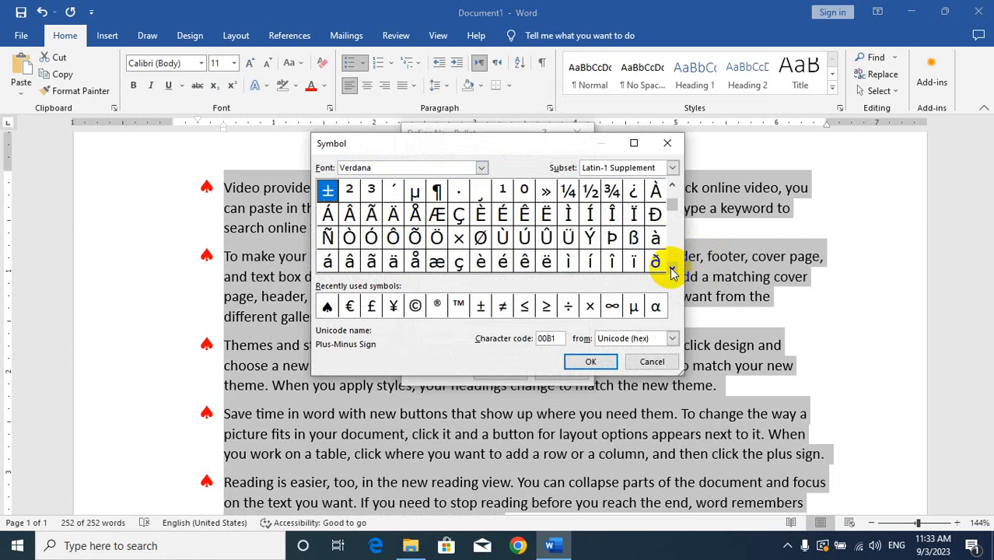
{"action": "scroll", "coordinate": [672, 271], "scroll_direction": "down", "scroll_amount": 9}
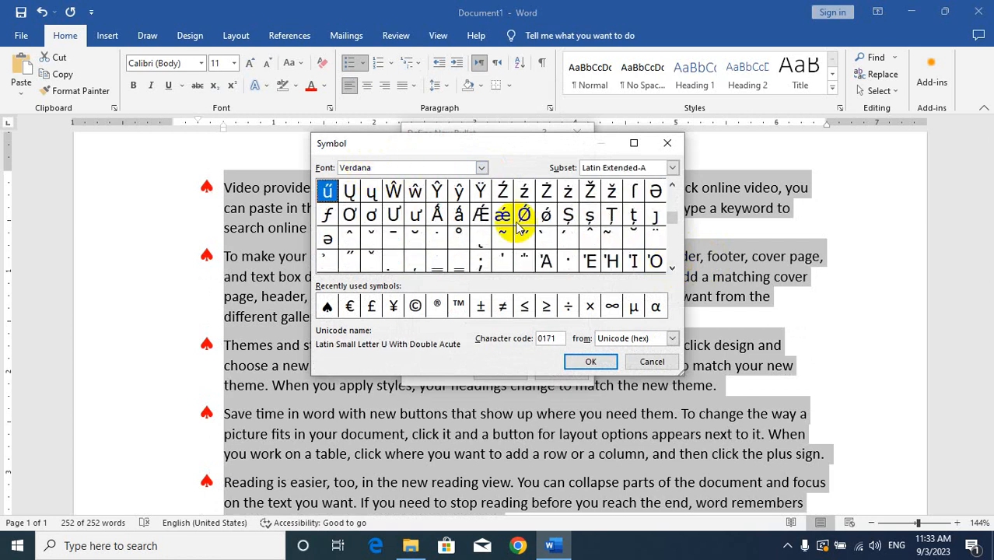
{"action": "left_click", "coordinate": [415, 305]}
{"action": "left_click", "coordinate": [585, 361]}
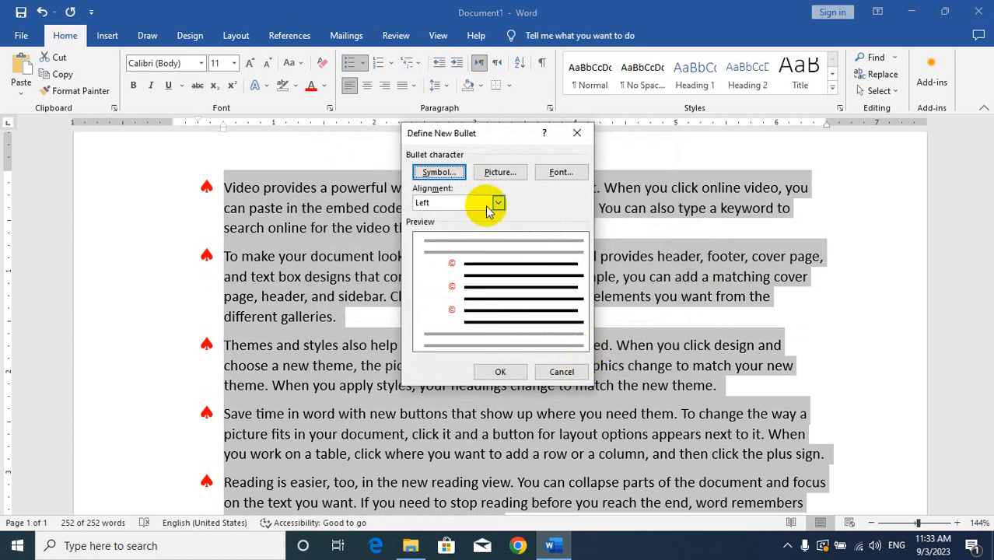
{"action": "left_click", "coordinate": [502, 369]}
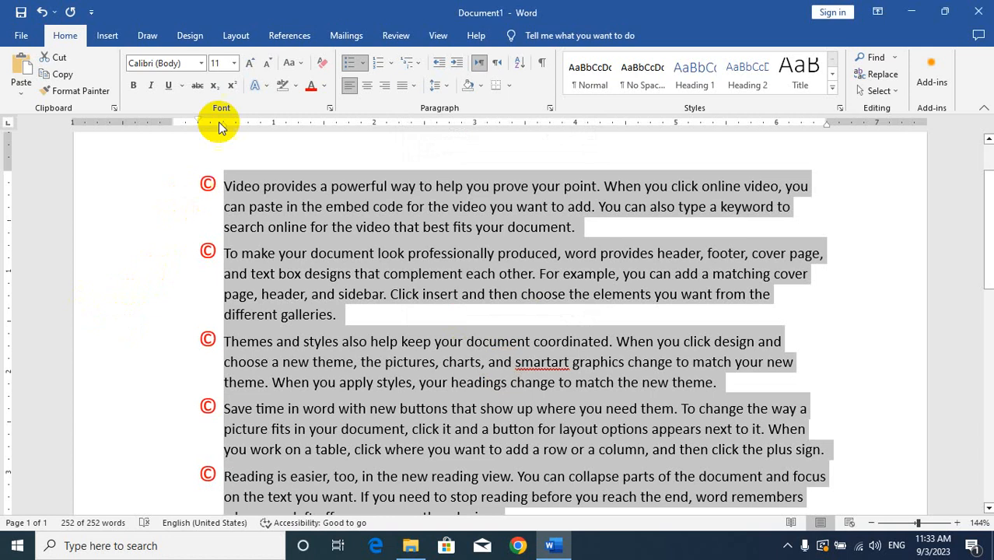
Step: Define a picture bullet for the selected paragraphs from the file Cities_night_Tokyo in the DIT Notes > Photo folder
{"action": "left_click", "coordinate": [363, 65]}
{"action": "left_click", "coordinate": [394, 288]}
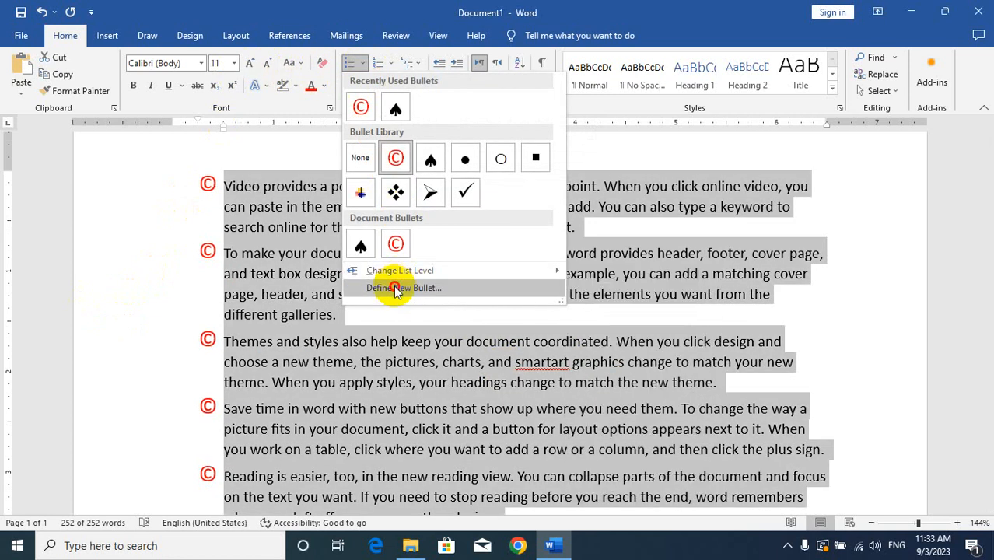
{"action": "left_click", "coordinate": [502, 170]}
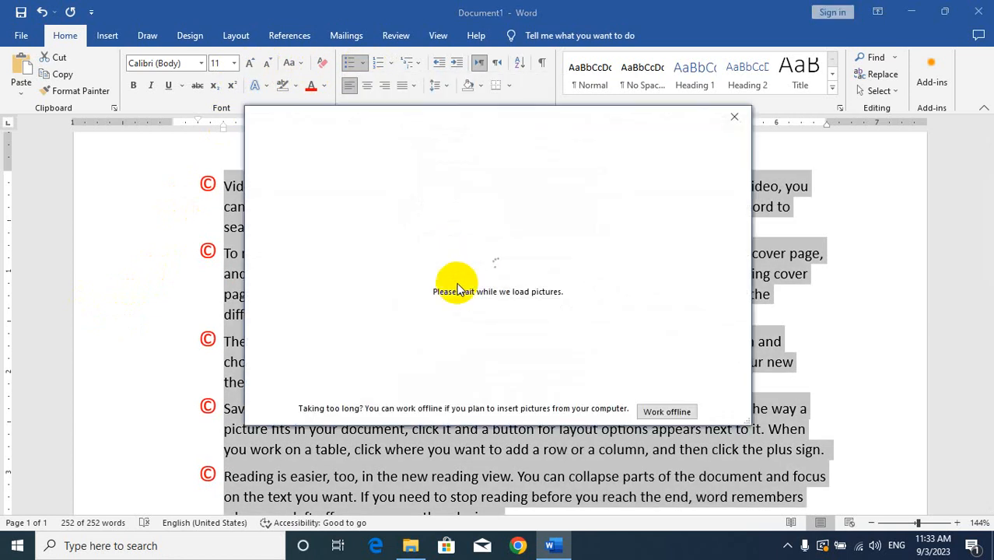
{"action": "left_click", "coordinate": [666, 412]}
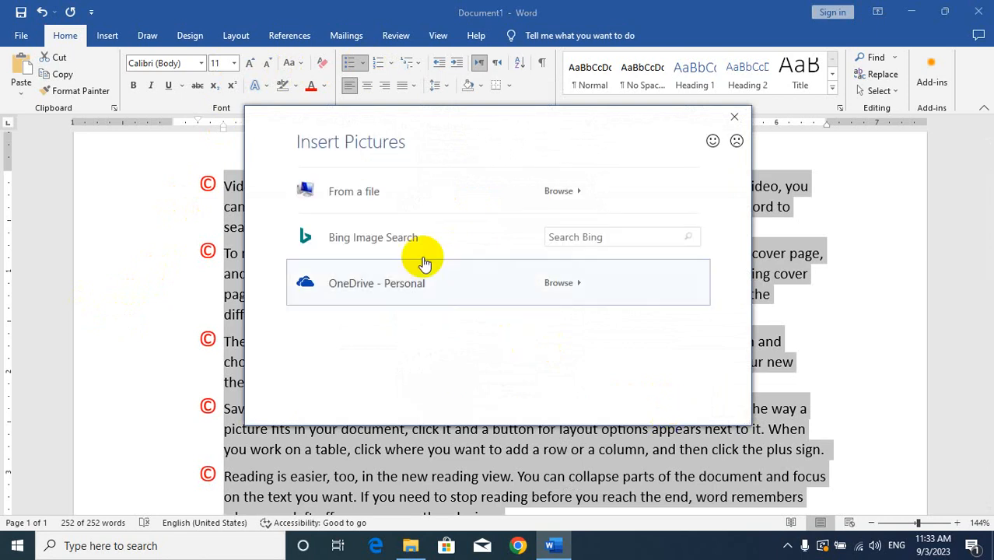
{"action": "left_click", "coordinate": [345, 204]}
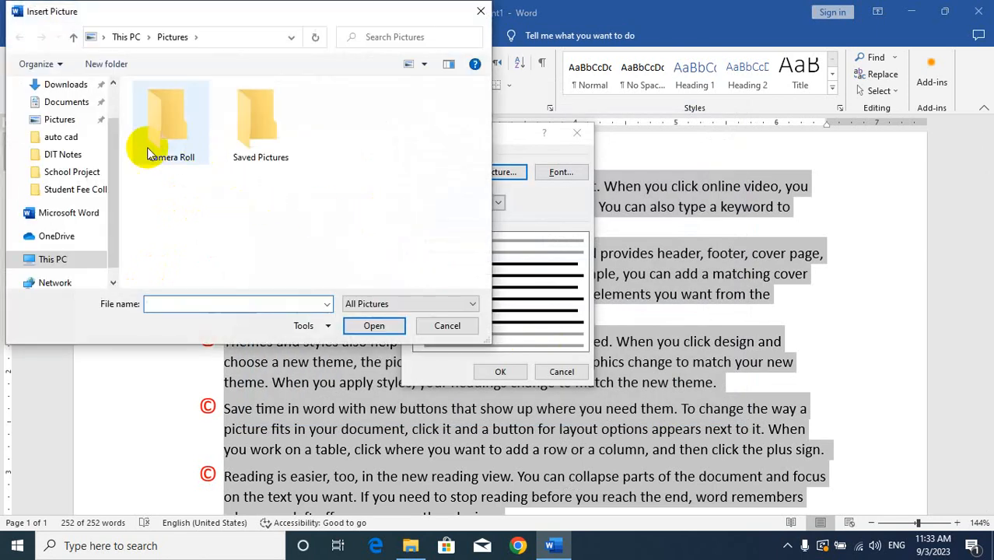
{"action": "left_click", "coordinate": [70, 156]}
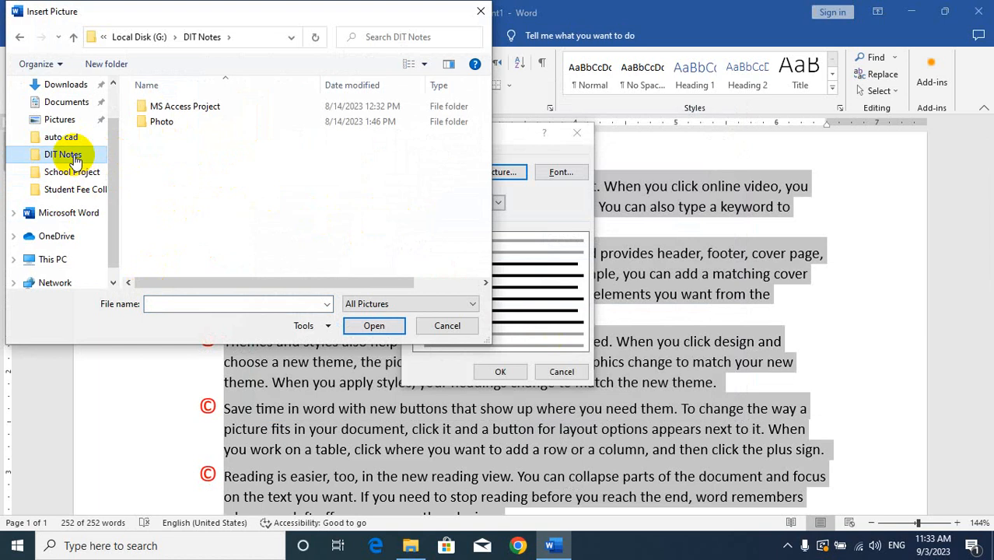
{"action": "double_click", "coordinate": [174, 126]}
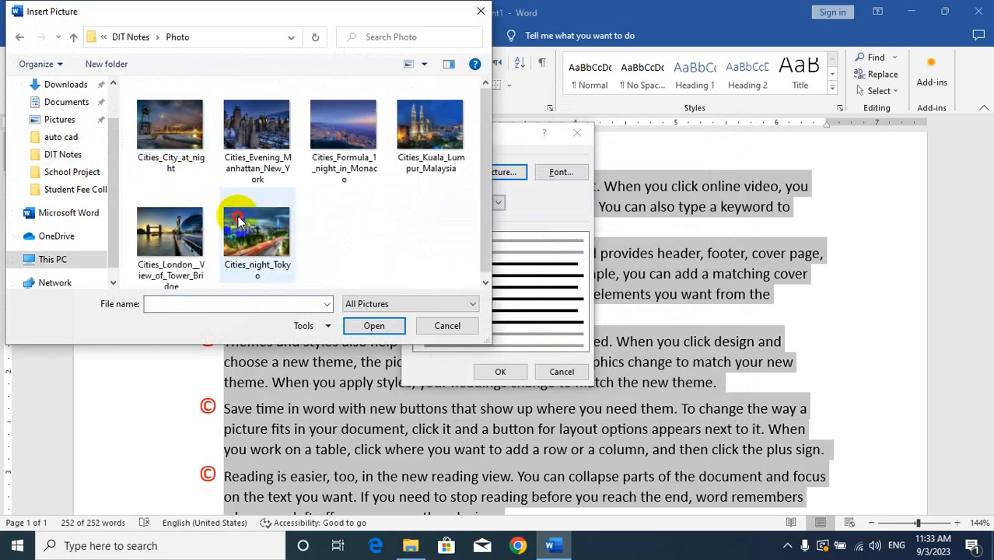
{"action": "double_click", "coordinate": [256, 231]}
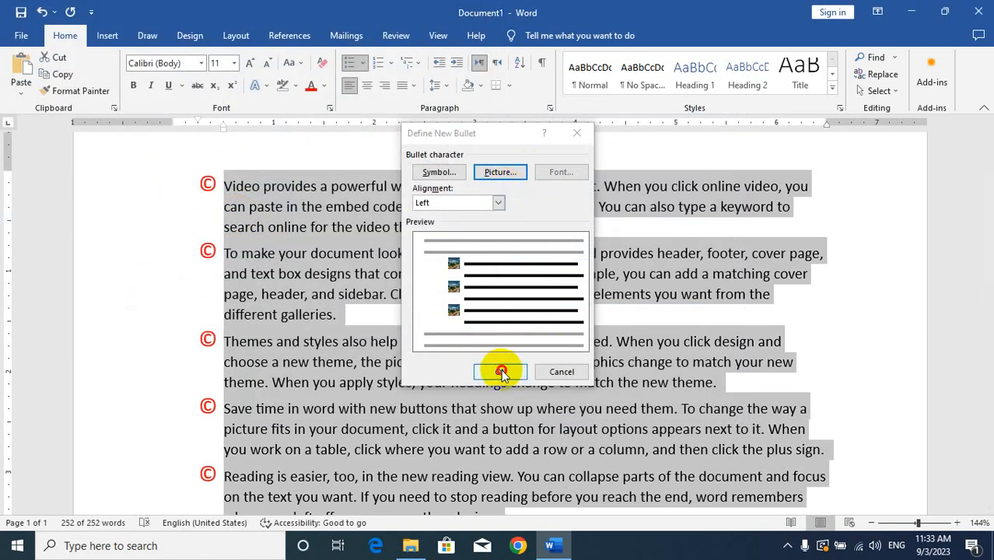
{"action": "left_click", "coordinate": [501, 372]}
Step: Select the picture bullets and enlarge them to size 48
{"action": "left_click", "coordinate": [204, 180]}
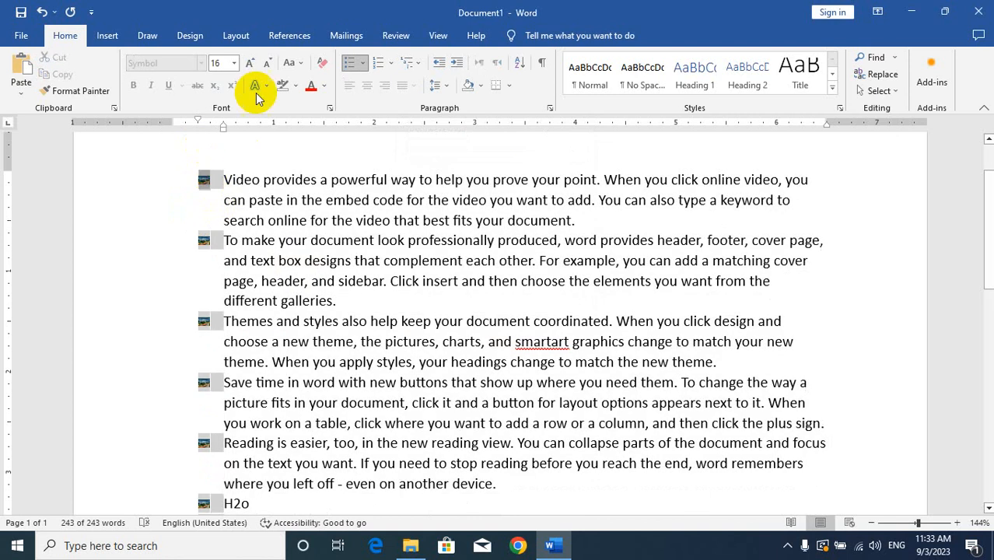
{"action": "left_click", "coordinate": [251, 66]}
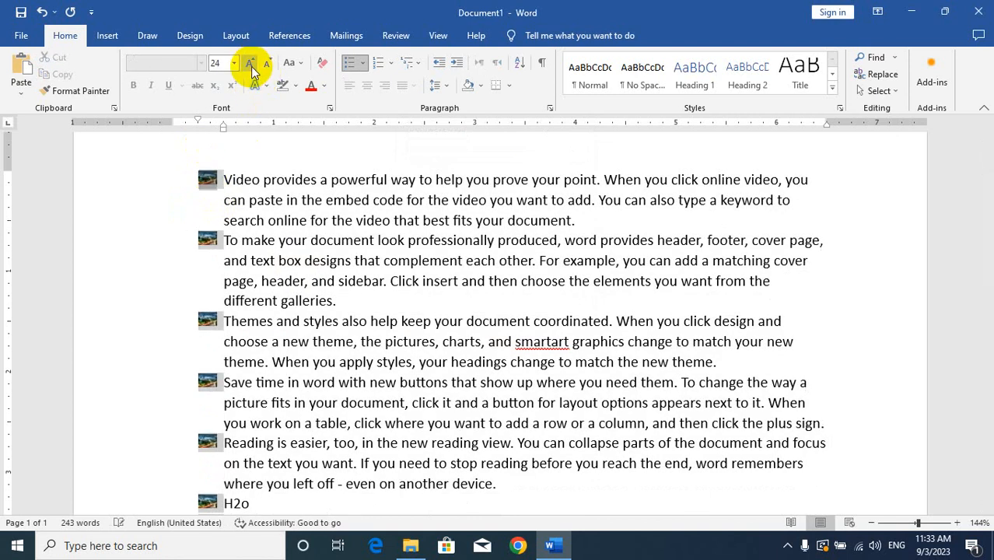
{"action": "left_click", "coordinate": [251, 66]}
{"action": "left_click", "coordinate": [251, 66]}
{"action": "left_click", "coordinate": [251, 66]}
{"action": "left_click", "coordinate": [252, 66]}
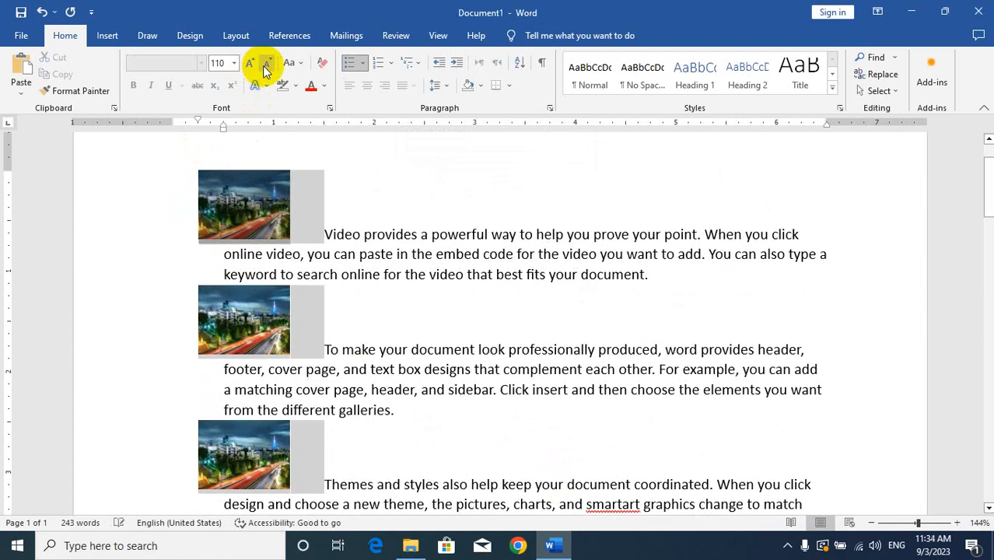
{"action": "left_click", "coordinate": [267, 66]}
{"action": "left_click", "coordinate": [267, 66]}
{"action": "left_click", "coordinate": [267, 66]}
{"action": "left_click", "coordinate": [267, 66]}
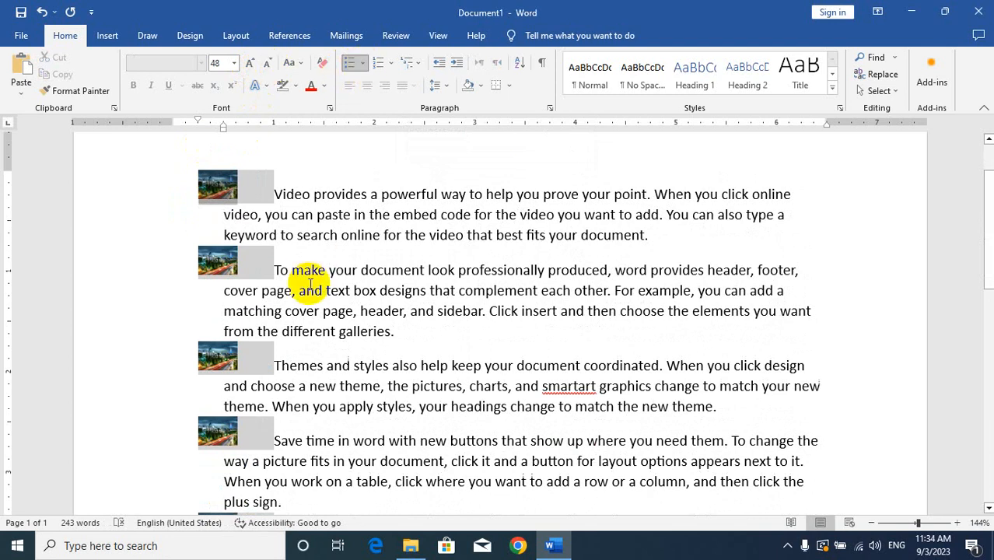
Step: Remove the picture bullets from all paragraphs of the document by setting the bullet style to None
{"action": "key", "text": "ctrl+a"}
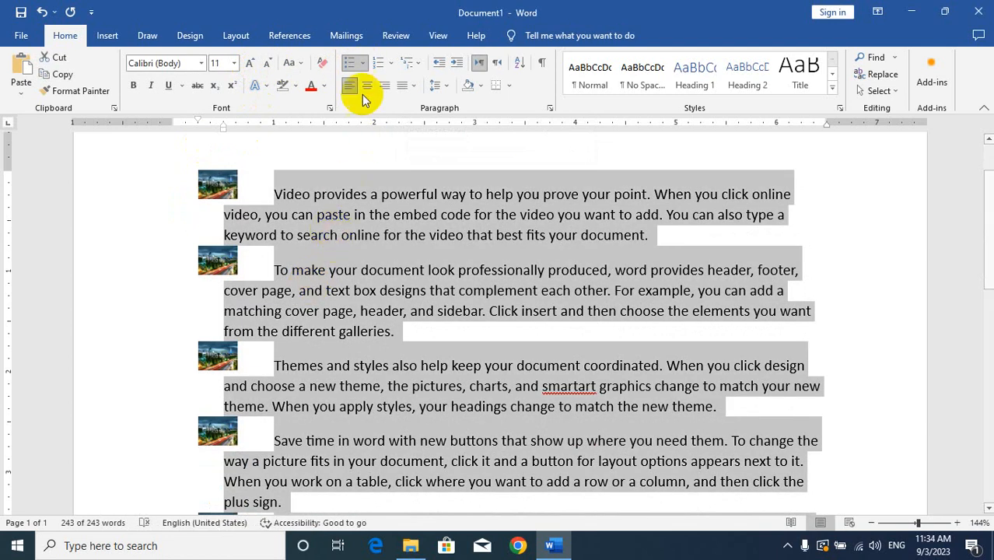
{"action": "left_click", "coordinate": [363, 66]}
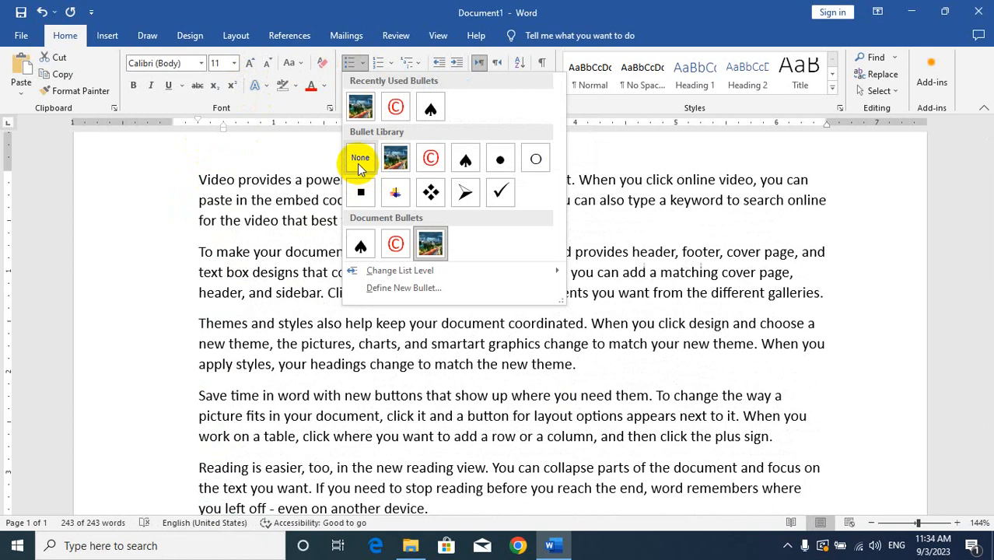
{"action": "left_click", "coordinate": [357, 163]}
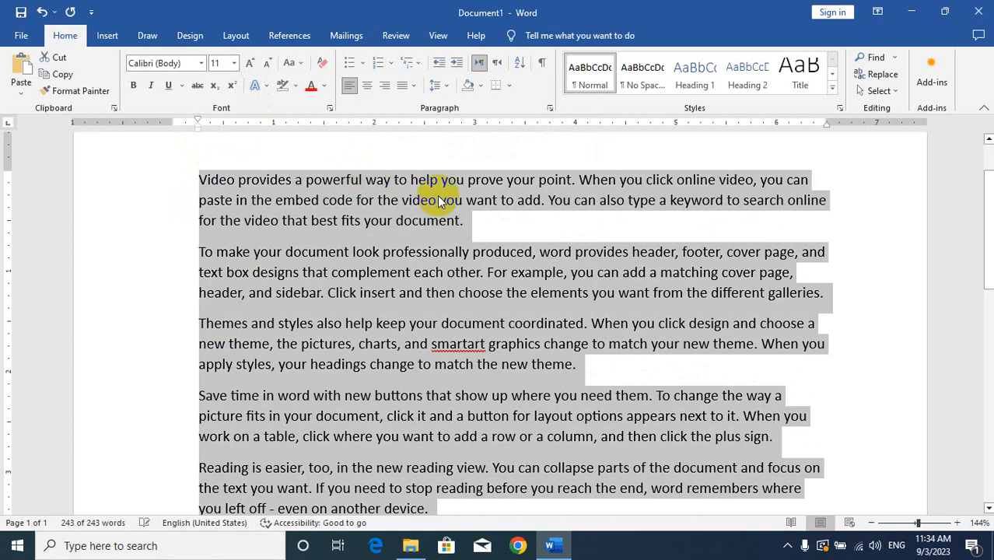
Step: Number the selected paragraphs with the A., B., C. format and deselect the text
{"action": "left_click", "coordinate": [392, 67]}
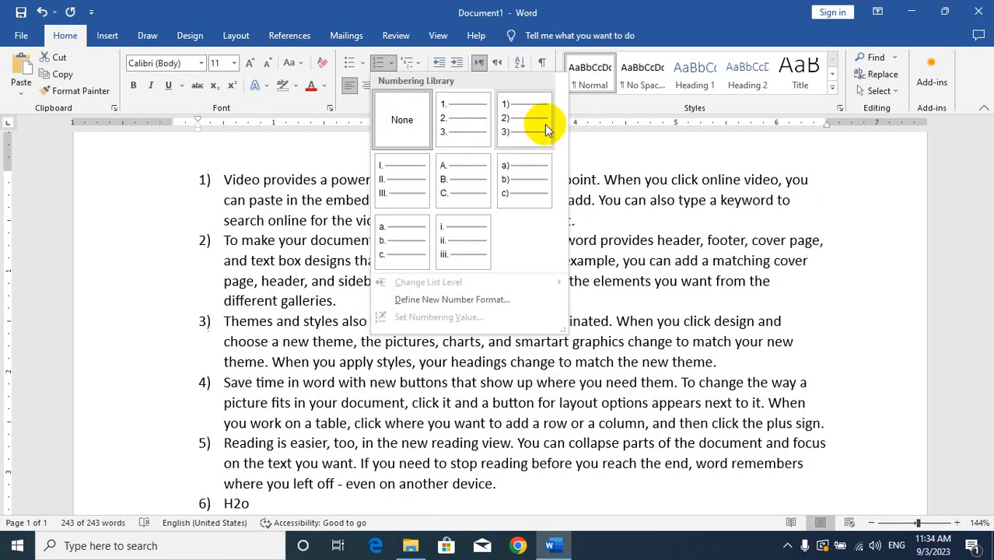
{"action": "left_click", "coordinate": [443, 188]}
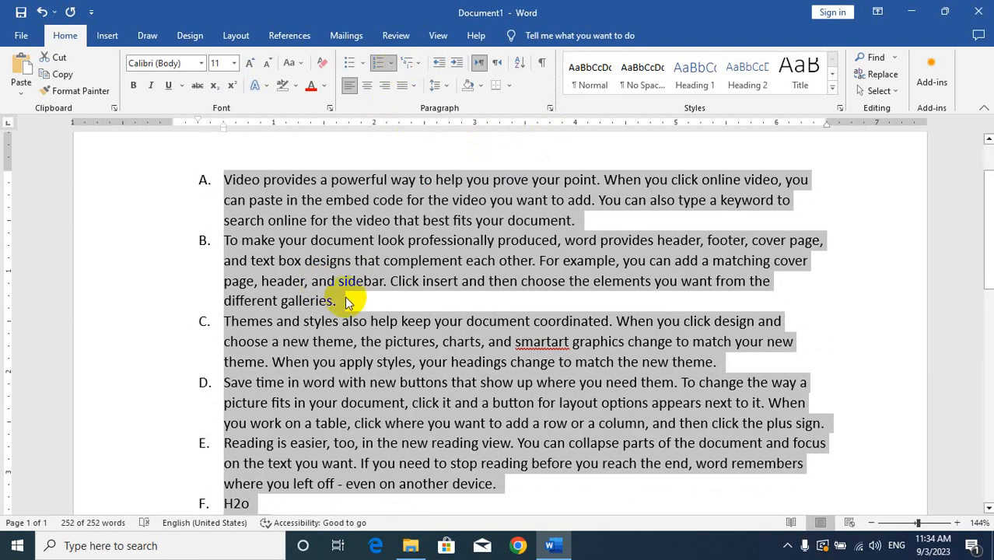
{"action": "left_click", "coordinate": [336, 300]}
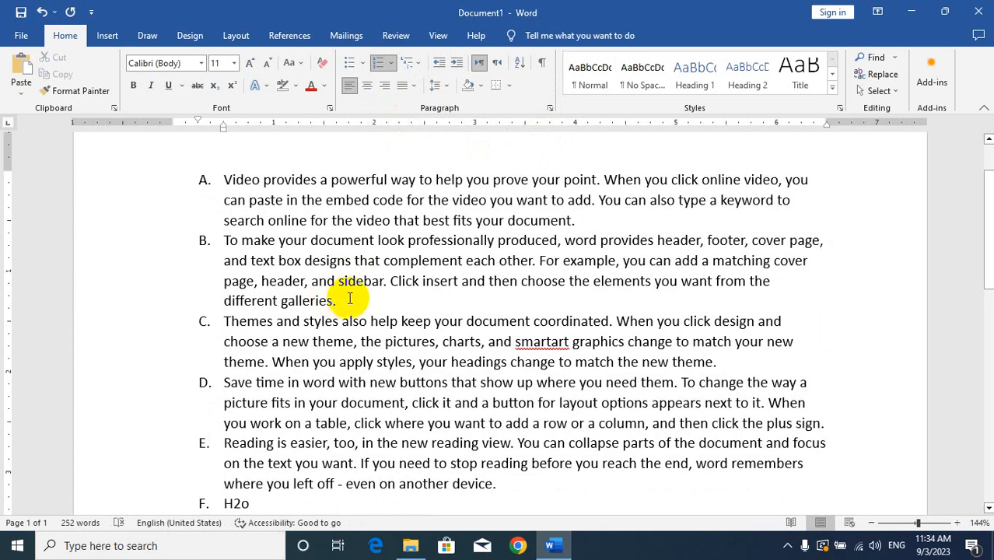
Step: Insert the word PAKISTAN at the start of item A and KP at the start of item B
{"action": "left_click", "coordinate": [223, 174]}
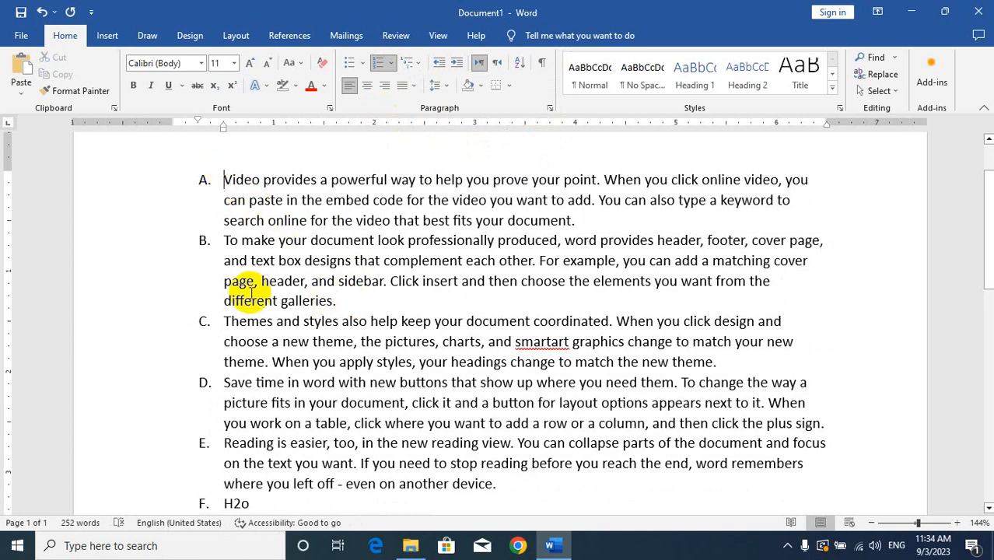
{"action": "type", "text": "pak"}
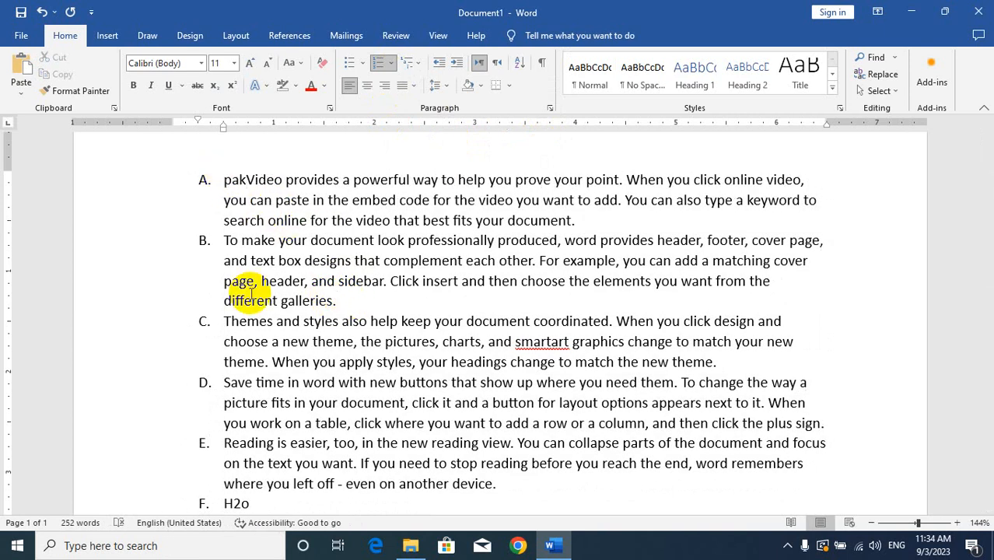
{"action": "key", "text": "BackSpace"}
{"action": "key", "text": "BackSpace"}
{"action": "key", "text": "BackSpace"}
{"action": "type", "text": "PAKIS"}
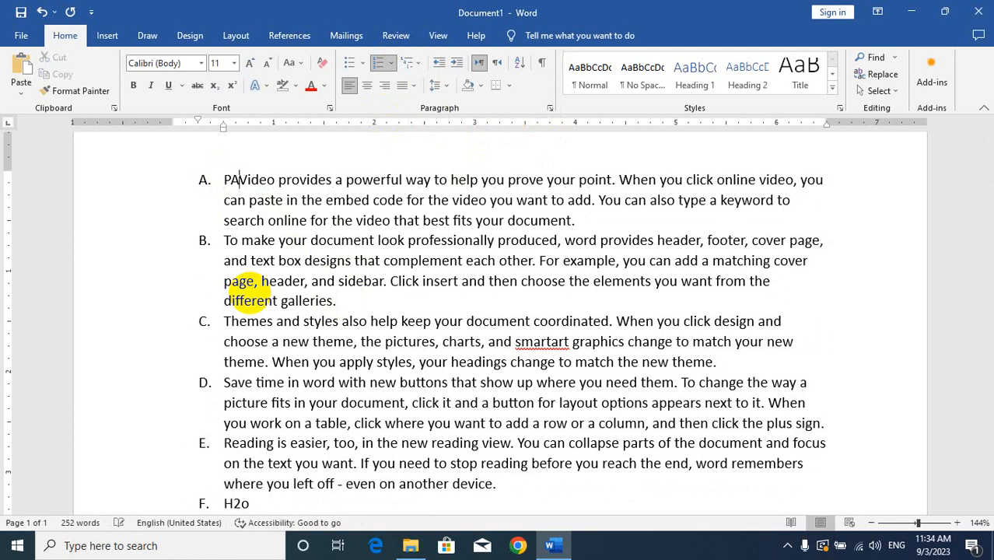
{"action": "key", "text": "BackSpace"}
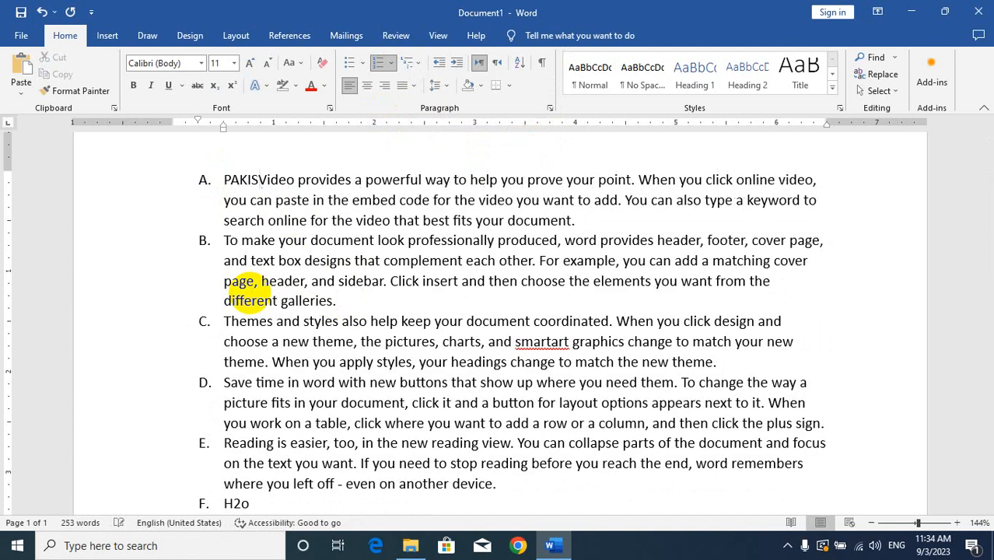
{"action": "type", "text": "TAN"}
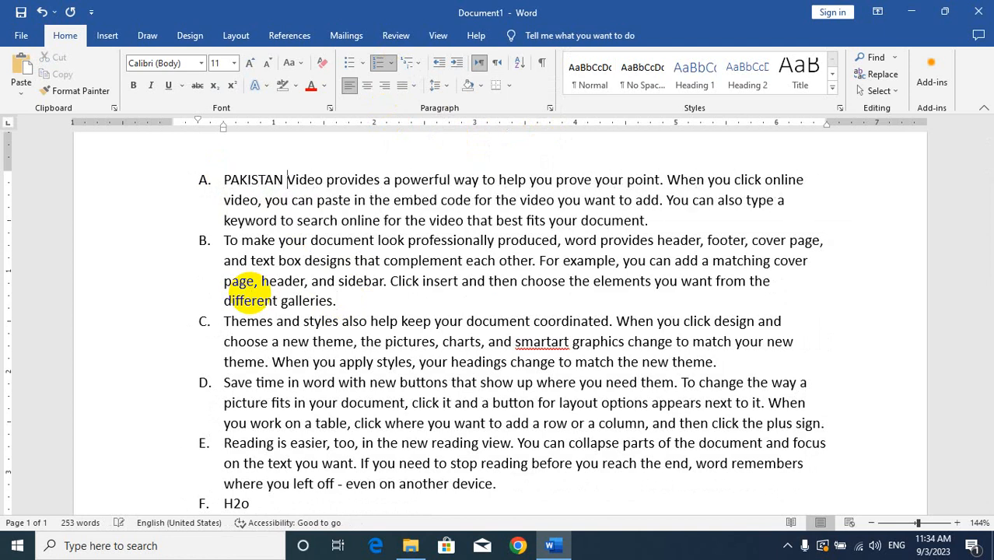
{"action": "left_click", "coordinate": [225, 241]}
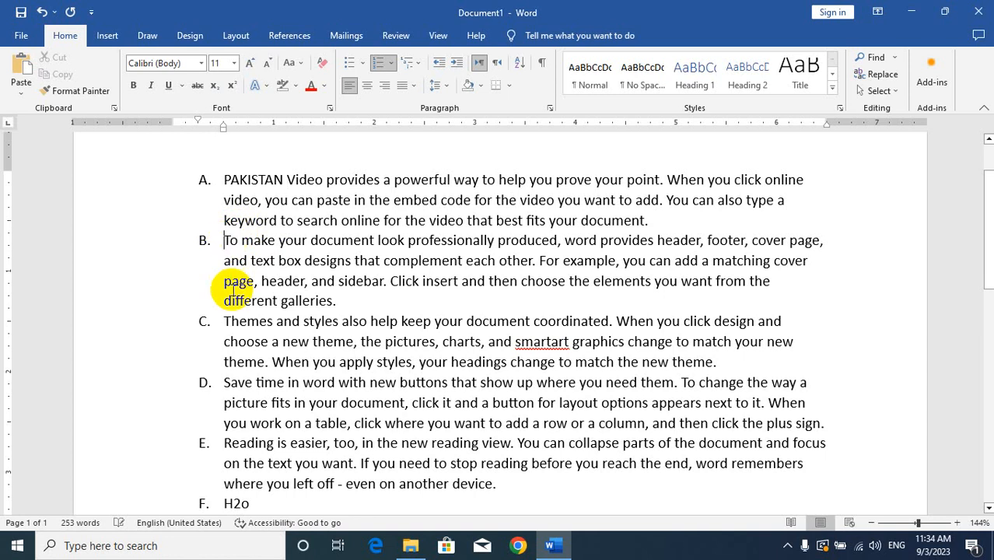
{"action": "type", "text": "KP"}
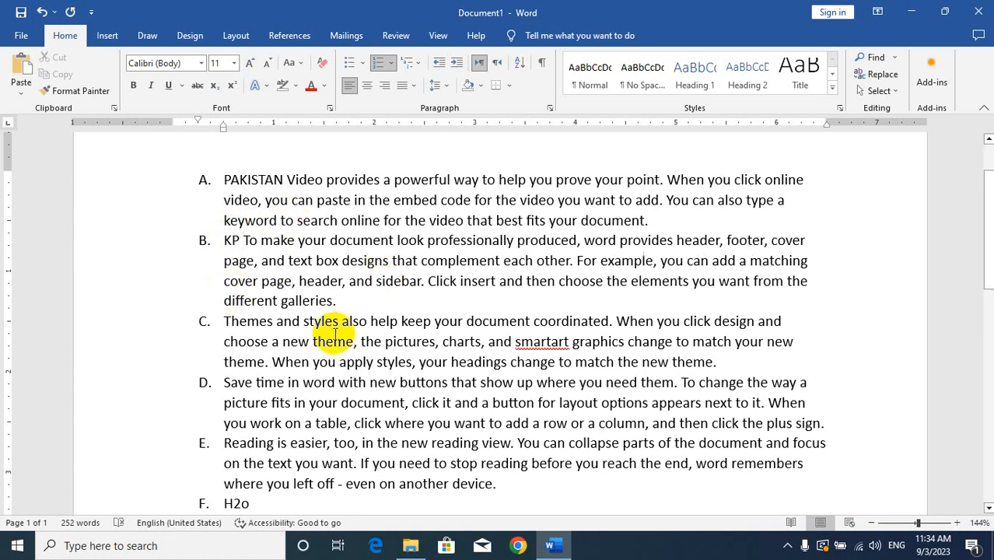
Step: Demote the whole KP paragraph to the second list level, lettered a
{"action": "left_click_drag", "start_coordinate": [335, 301], "coordinate": [220, 245]}
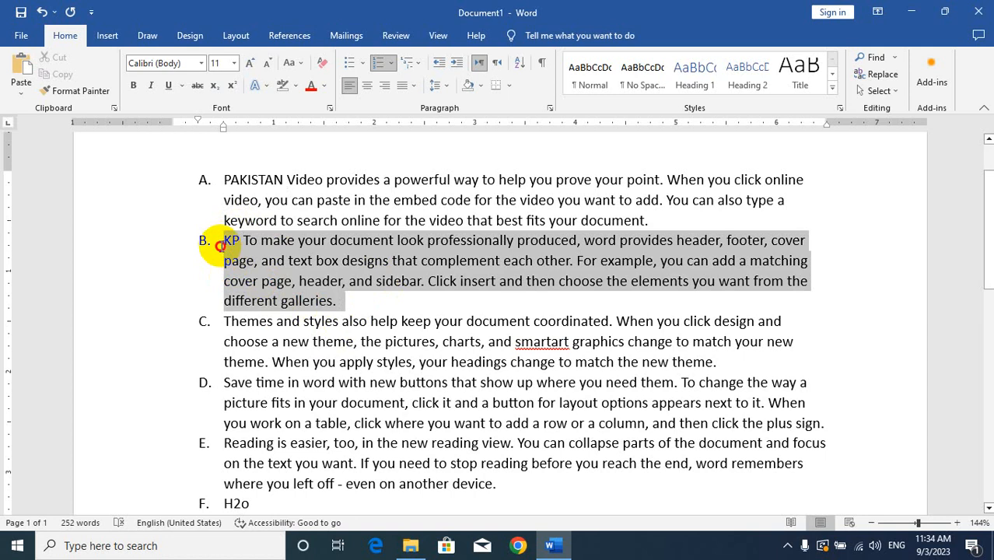
{"action": "left_click", "coordinate": [390, 67]}
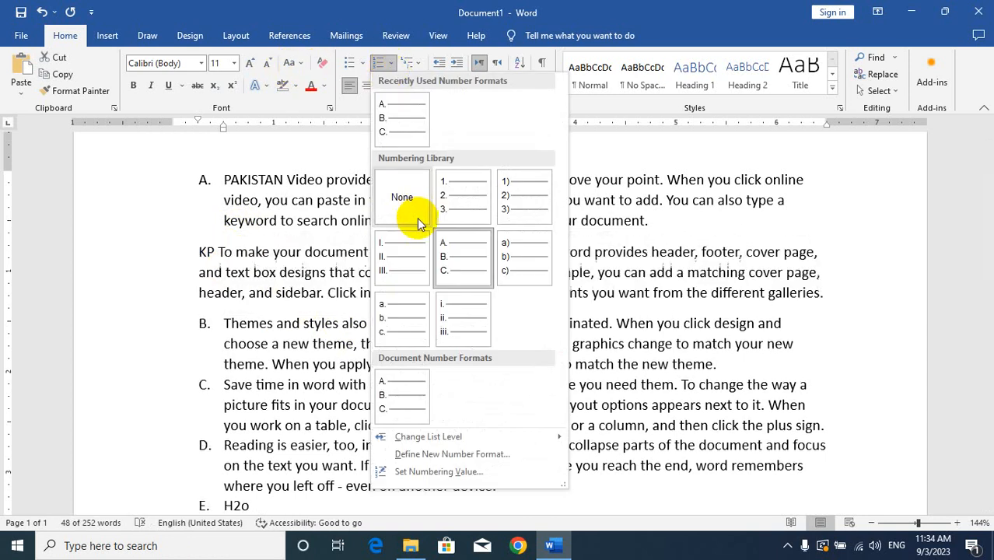
{"action": "mouse_move", "coordinate": [427, 440]}
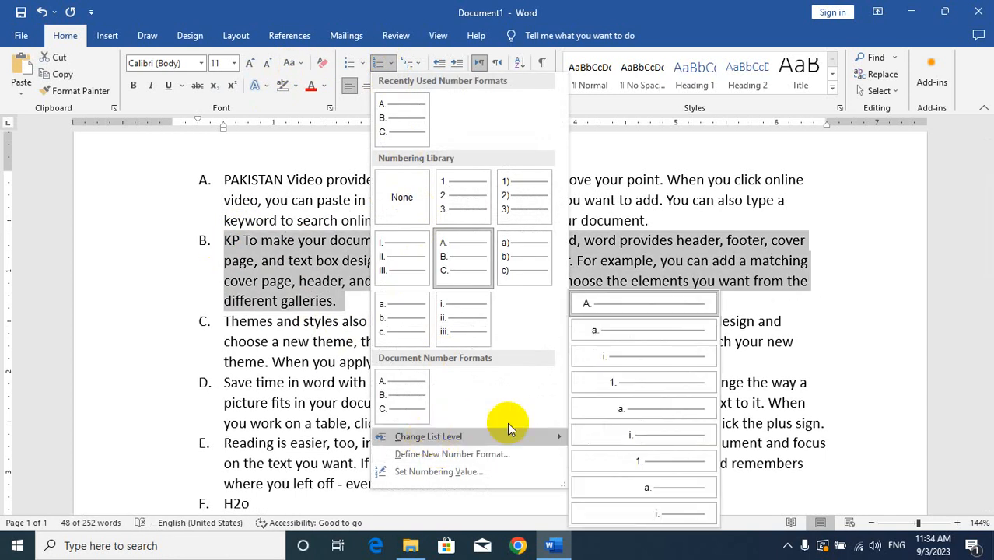
{"action": "left_click", "coordinate": [630, 332]}
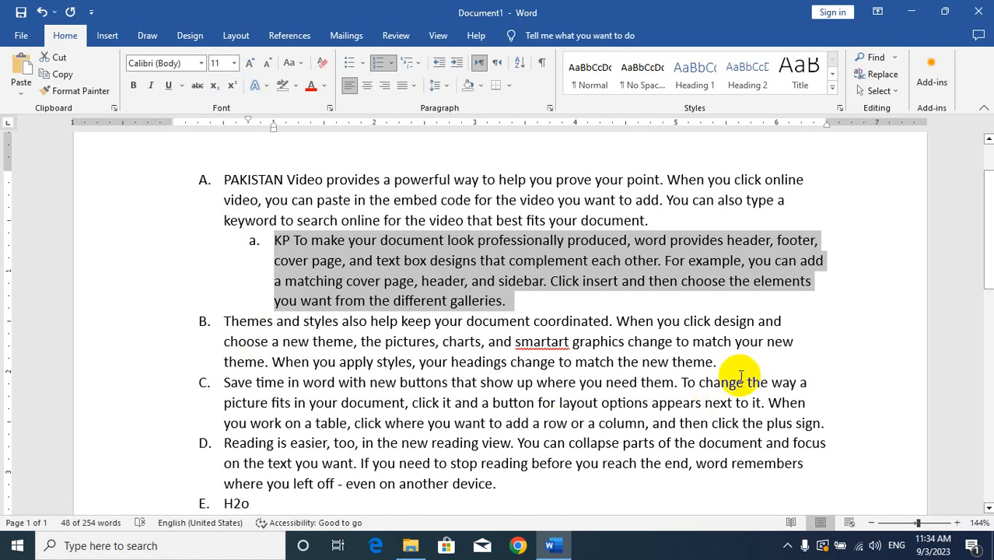
Step: Demote the "Themes and styles" paragraph to the third list level, numbered i., and insert SWAT at its start
{"action": "left_click_drag", "start_coordinate": [720, 364], "coordinate": [216, 330]}
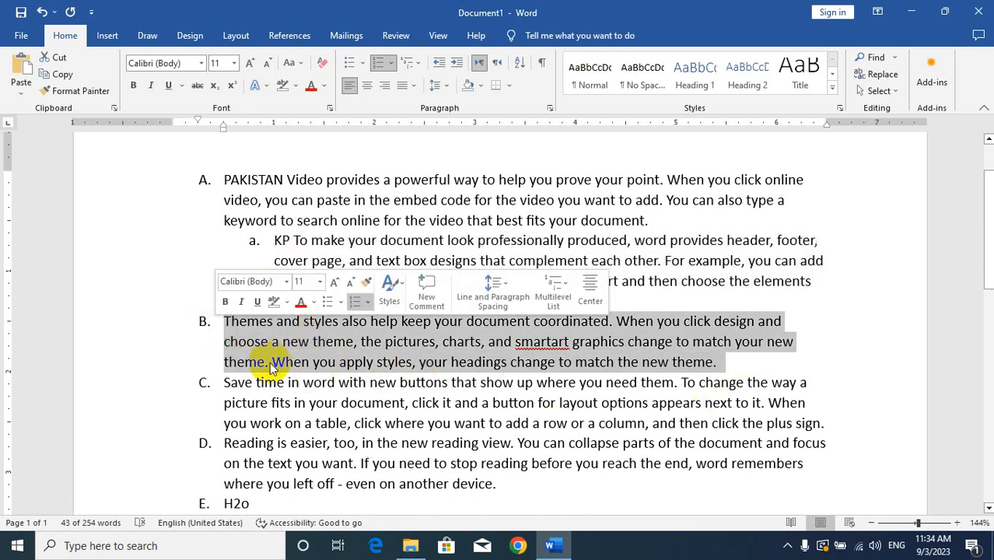
{"action": "left_click", "coordinate": [390, 65]}
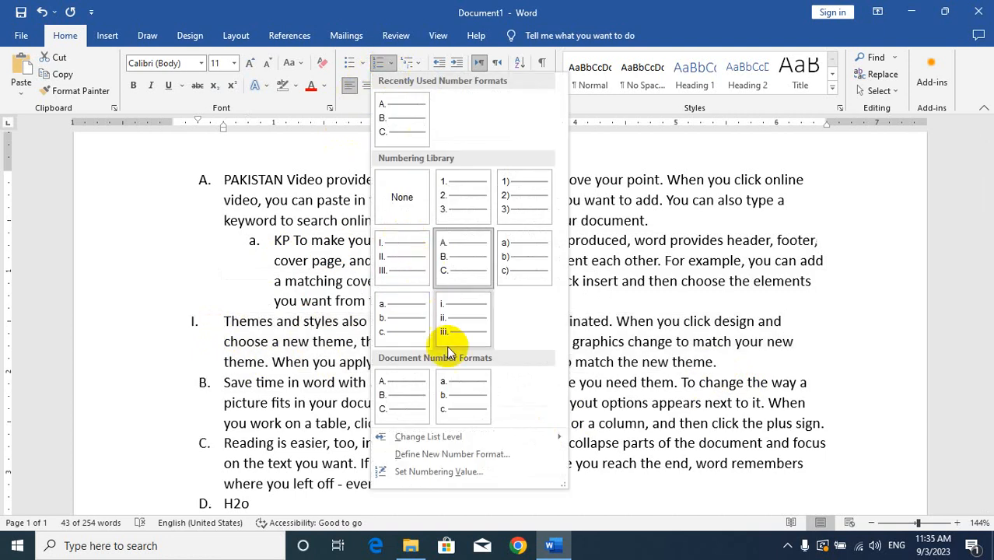
{"action": "mouse_move", "coordinate": [450, 437]}
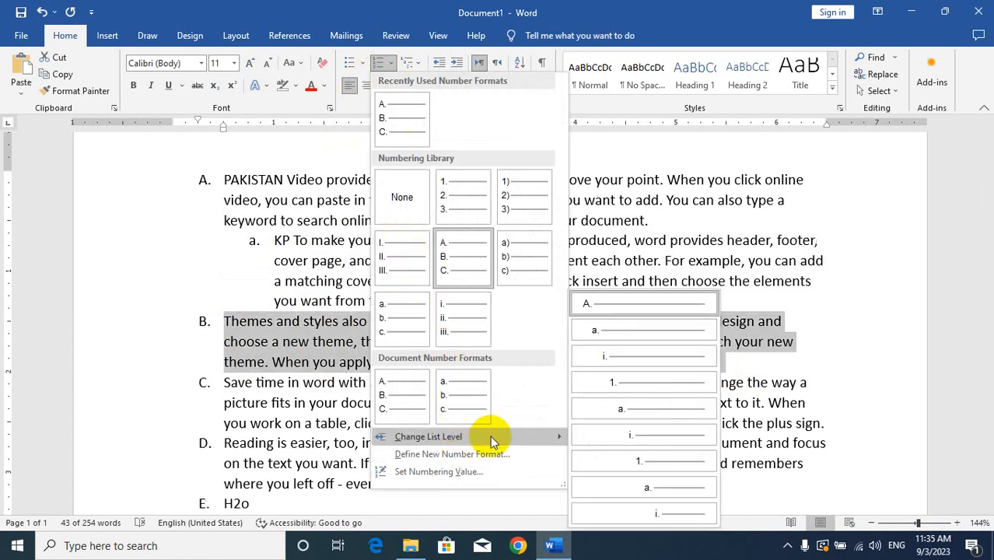
{"action": "left_click", "coordinate": [615, 359]}
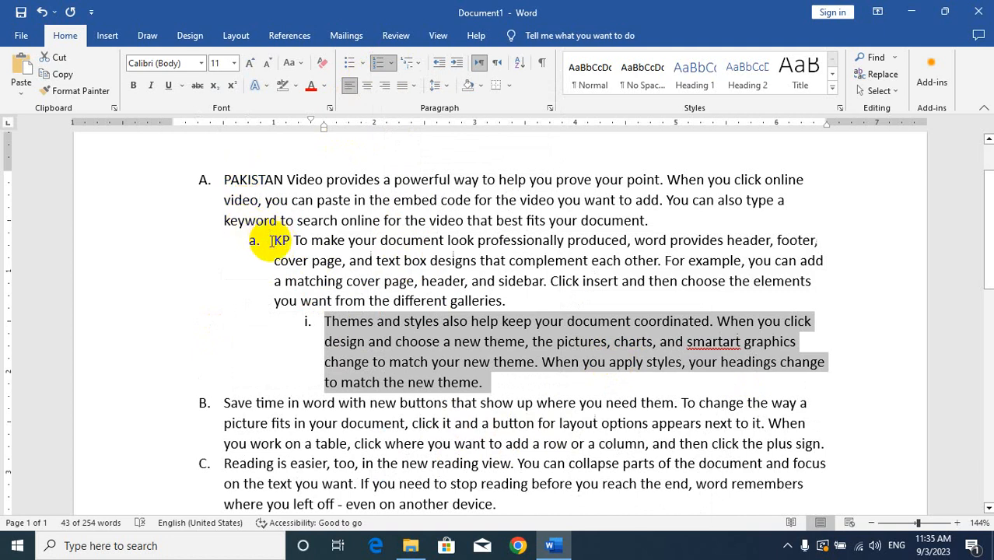
{"action": "left_click", "coordinate": [323, 321]}
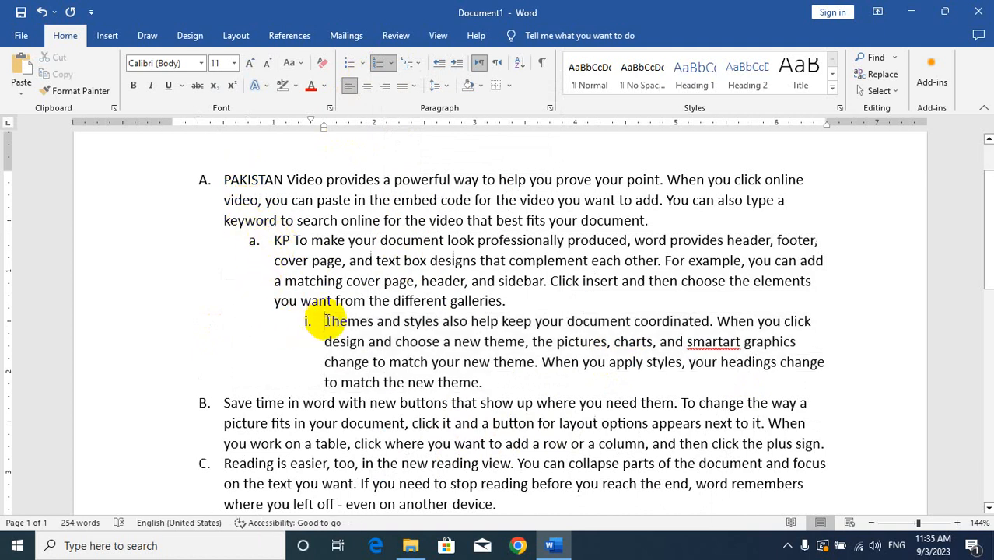
{"action": "type", "text": "SWAT"}
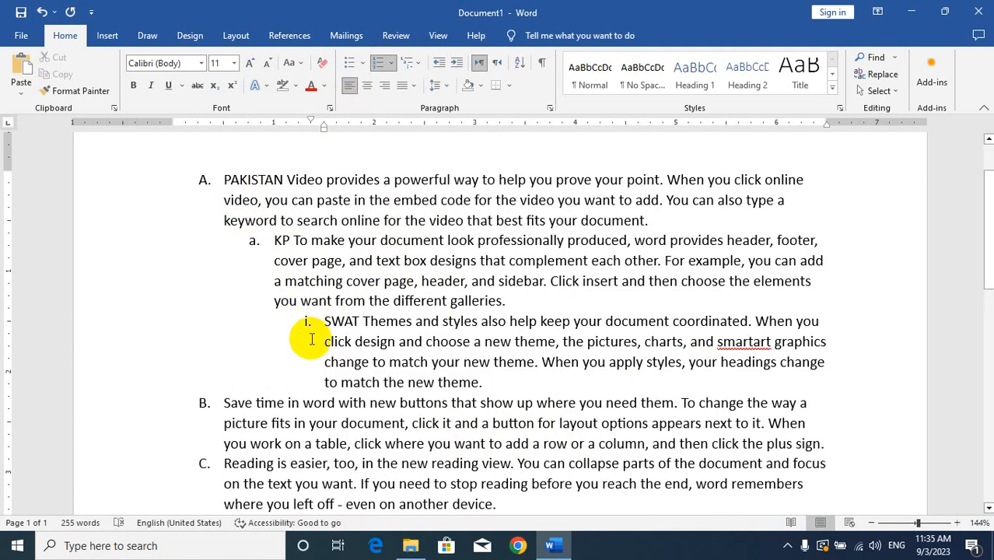
Step: Apply the 1) a) i) multilevel list format to the whole document
{"action": "key", "text": "ctrl+a"}
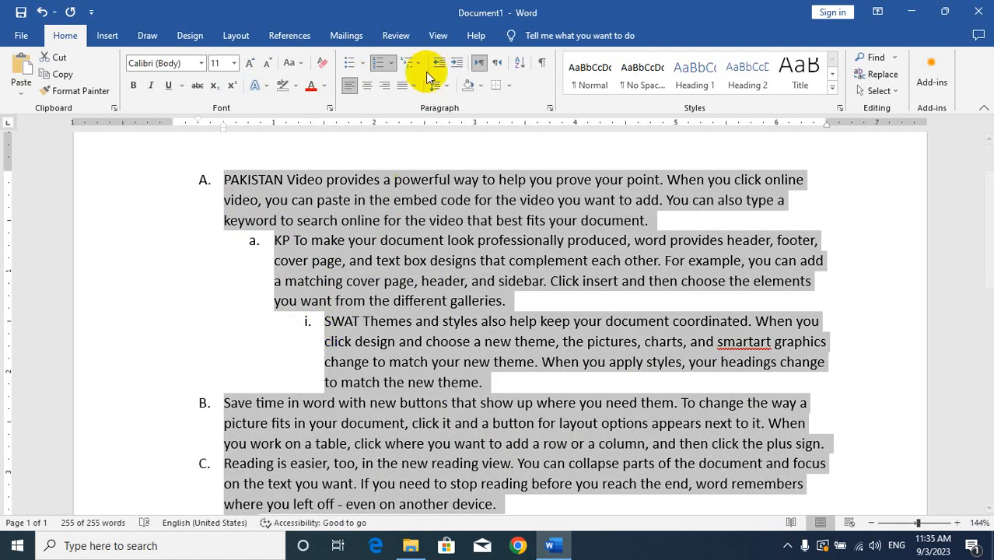
{"action": "left_click", "coordinate": [416, 63]}
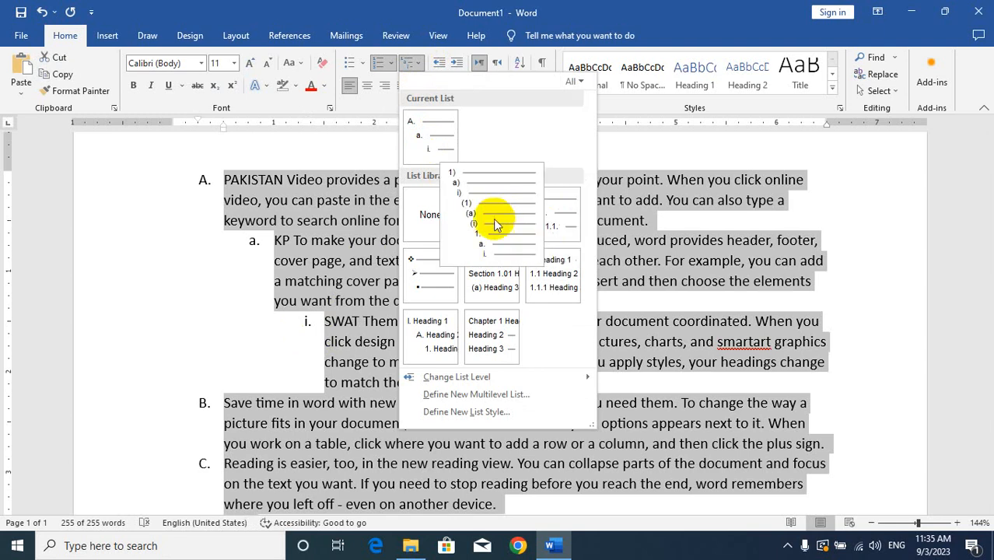
{"action": "mouse_move", "coordinate": [479, 224]}
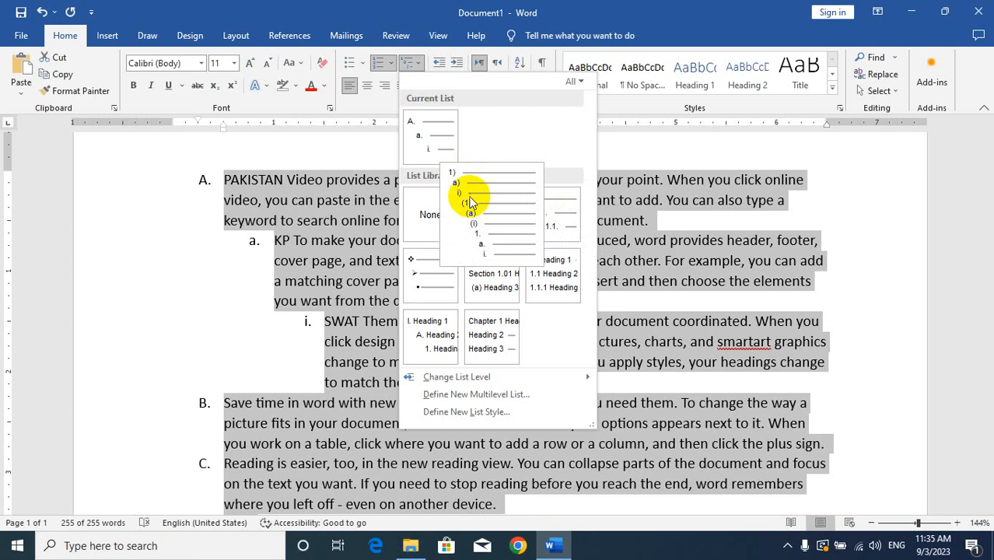
{"action": "left_click", "coordinate": [486, 231]}
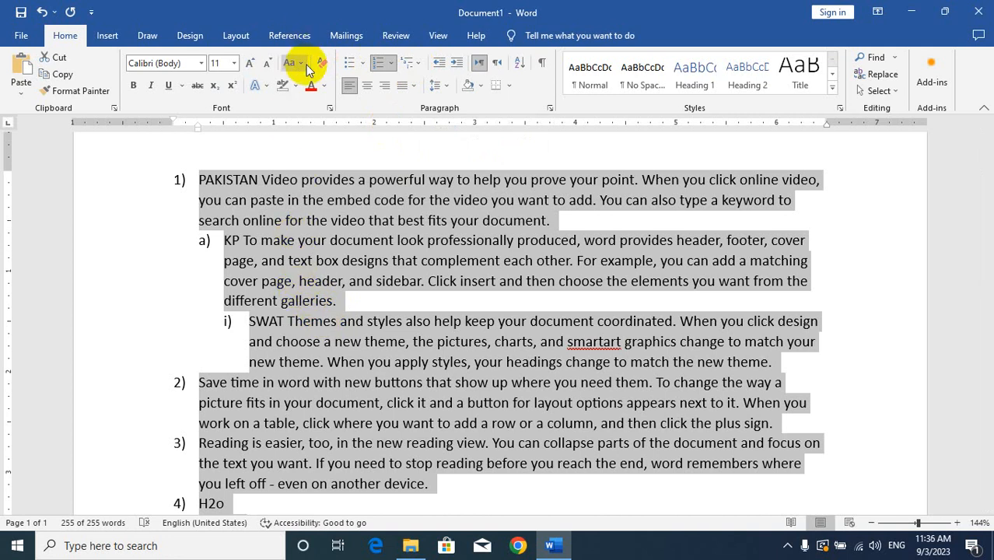
Step: Remove the multilevel numbering from all the selected paragraphs by setting the bullet style to None
{"action": "left_click", "coordinate": [363, 62]}
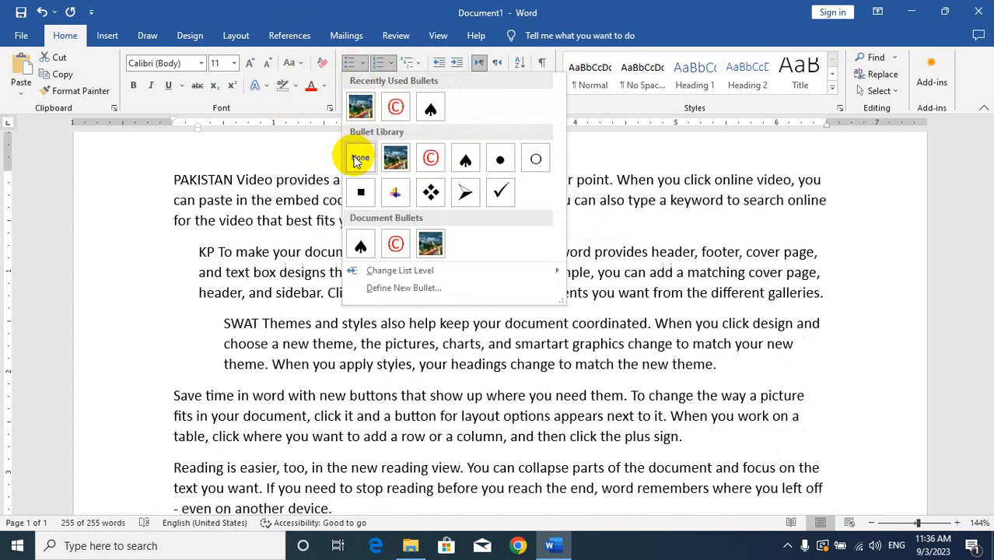
{"action": "left_click", "coordinate": [358, 159]}
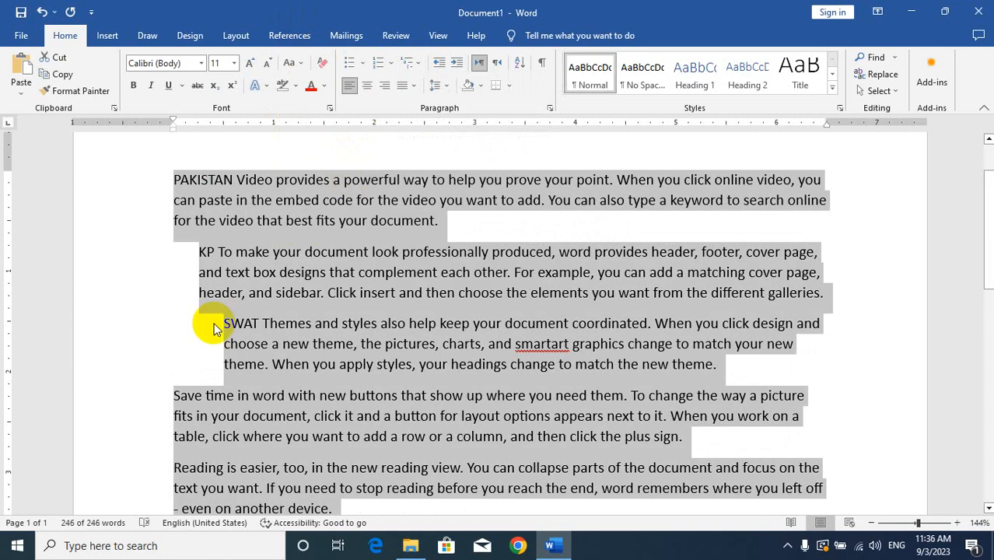
Step: Undo the numbering, list level and added-word edits, back to the plain unnumbered paragraphs
{"action": "key", "text": "ctrl+z"}
{"action": "key", "text": "ctrl+z"}
{"action": "key", "text": "ctrl+z"}
{"action": "key", "text": "ctrl+z"}
{"action": "key", "text": "ctrl+z"}
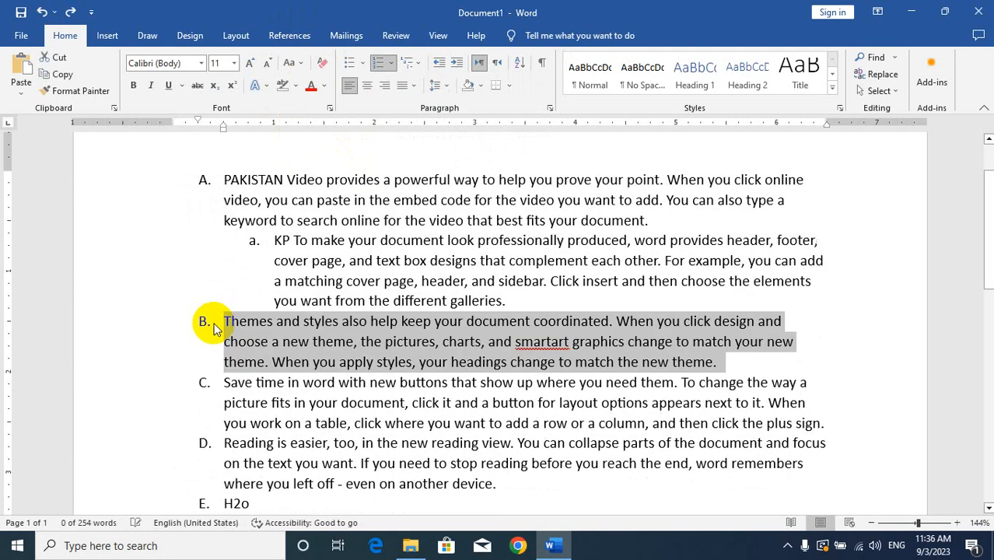
{"action": "key", "text": "ctrl+z"}
{"action": "key", "text": "ctrl+z"}
{"action": "key", "text": "ctrl+z"}
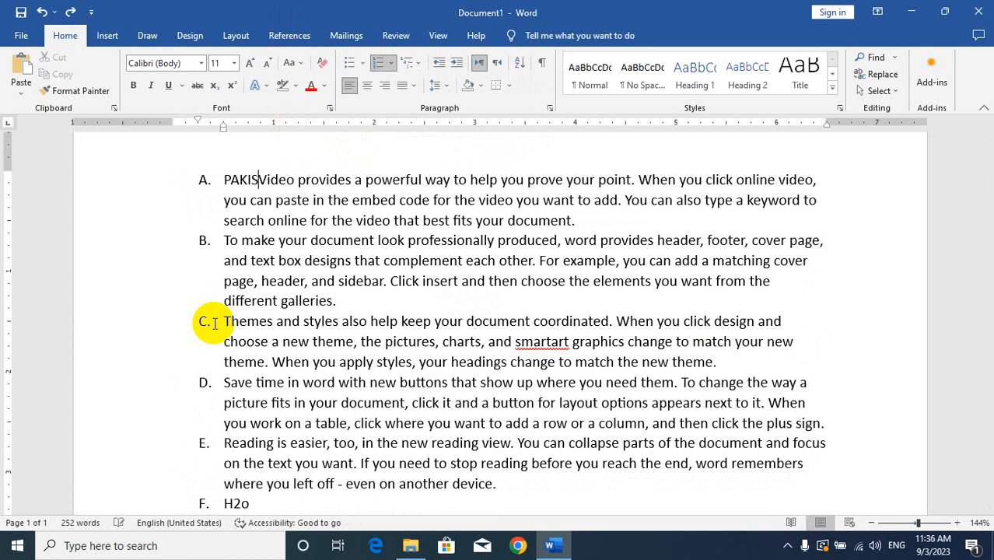
{"action": "key", "text": "ctrl+z"}
{"action": "key", "text": "ctrl+z"}
{"action": "key", "text": "ctrl+z"}
{"action": "key", "text": "ctrl+z"}
{"action": "key", "text": "ctrl+z"}
{"action": "key", "text": "ctrl+z"}
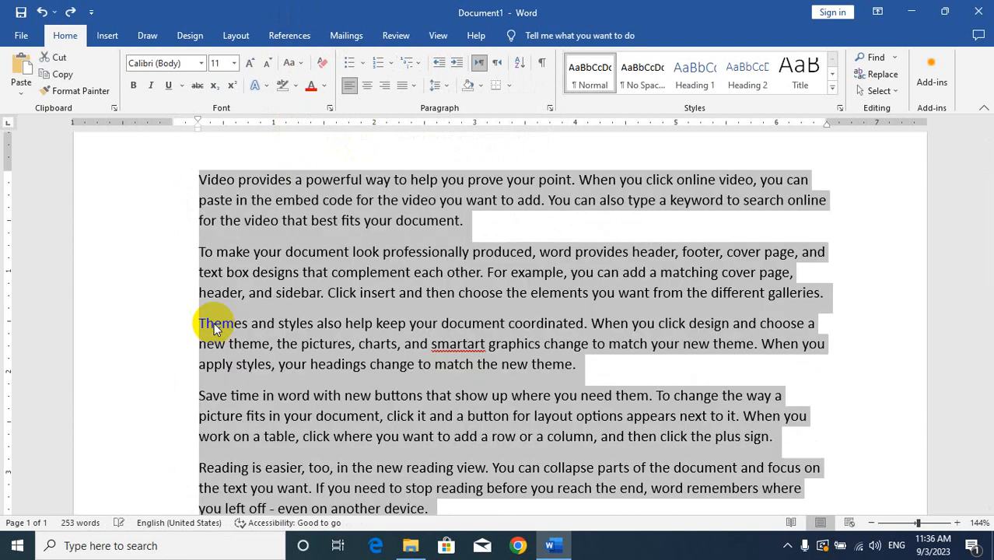
{"action": "key", "text": "ctrl+z"}
{"action": "key", "text": "ctrl+z"}
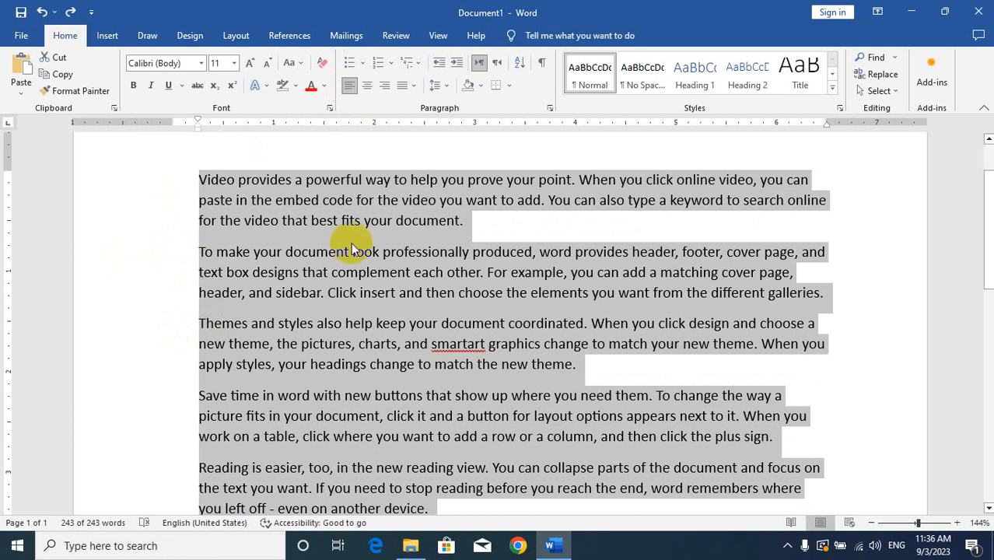
Step: Delete all the selected paragraphs and enter the title PAPER ENGLISH on the empty page
{"action": "key", "text": "Delete"}
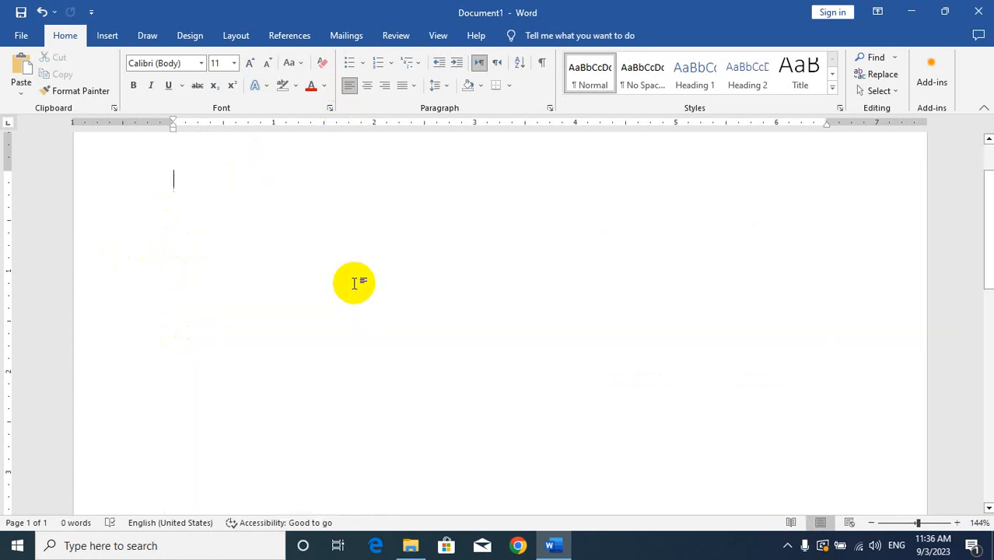
{"action": "type", "text": "PAPER "}
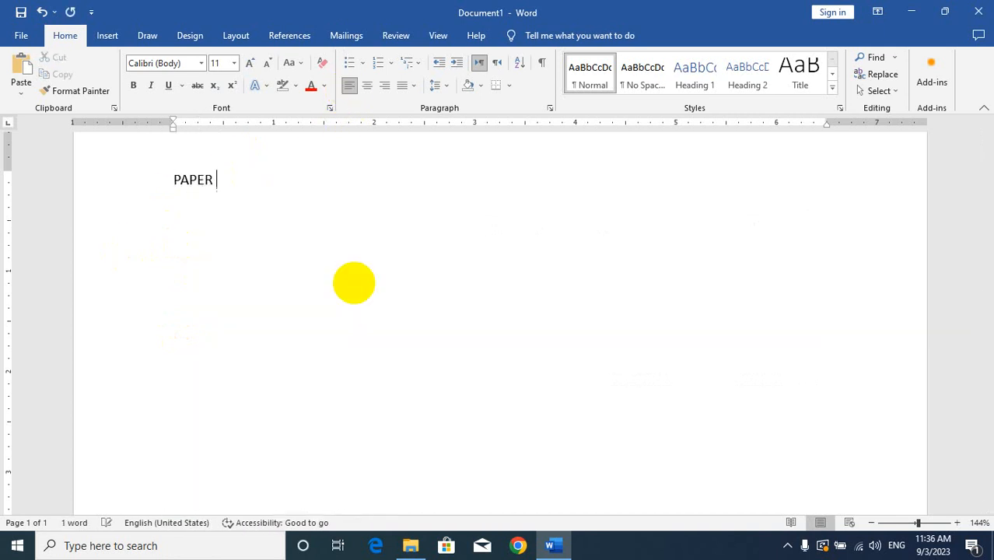
{"action": "type", "text": "EN"}
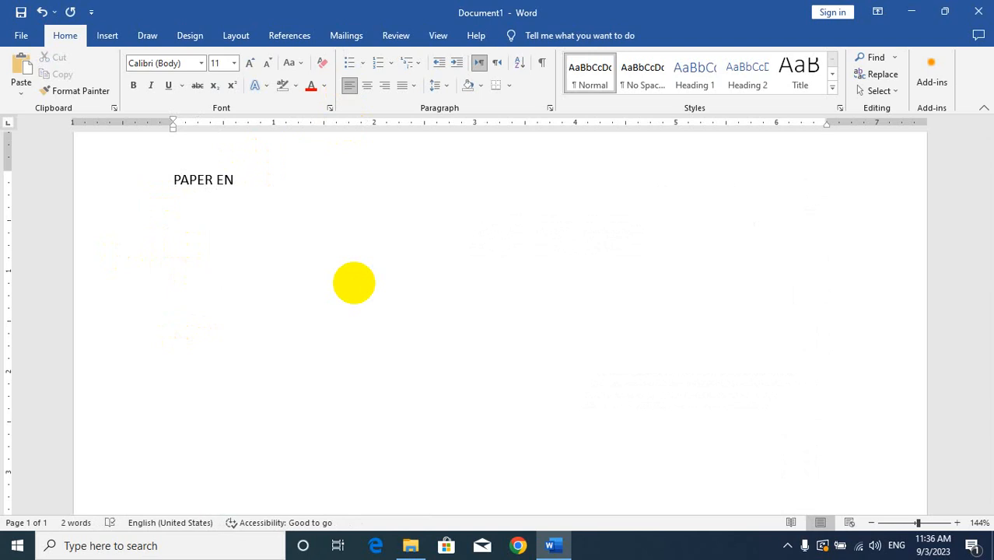
{"action": "type", "text": "GLISH"}
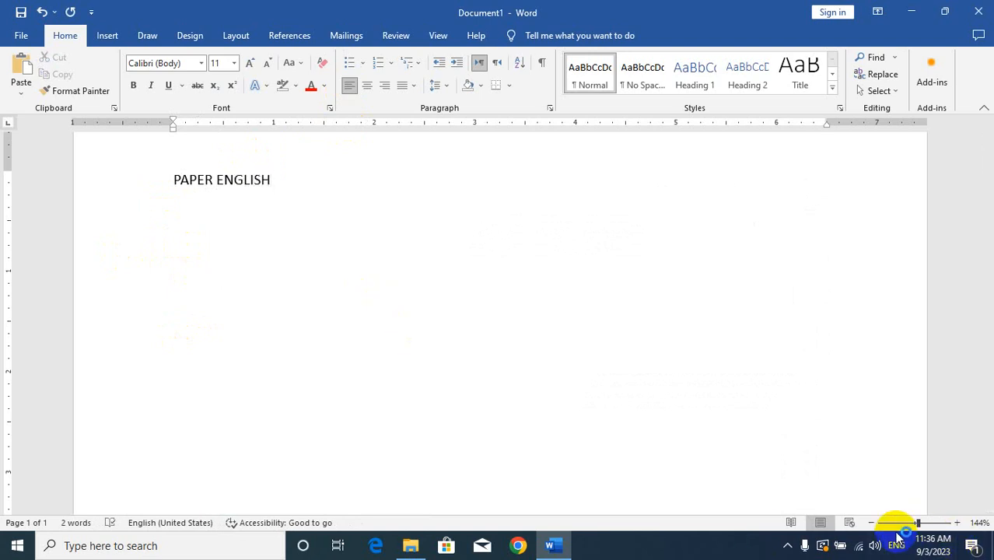
Step: Try centre, right and left alignment on the PAPER ENGLISH title, finishing with it centred
{"action": "left_click", "coordinate": [872, 523]}
{"action": "left_click", "coordinate": [872, 522]}
{"action": "left_click", "coordinate": [871, 522]}
{"action": "left_click", "coordinate": [871, 523]}
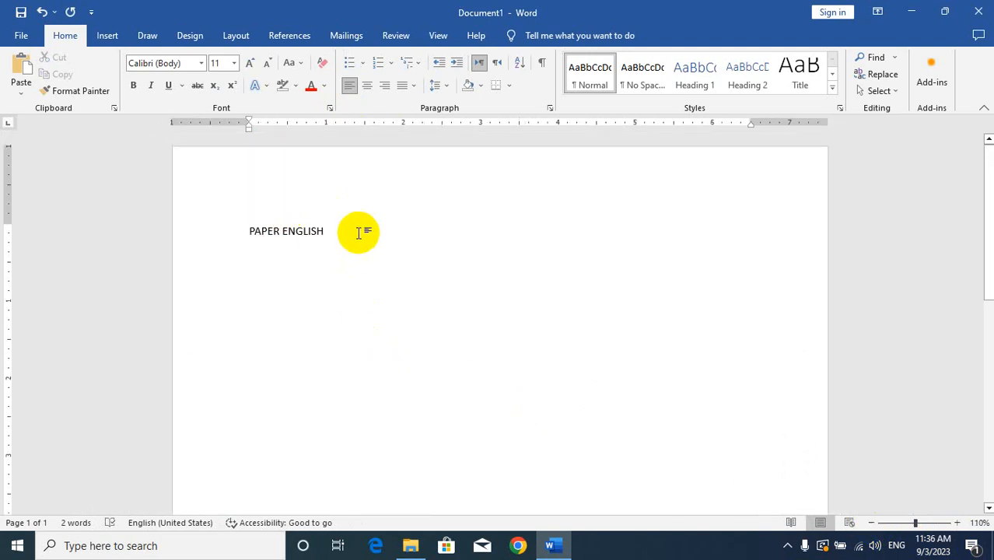
{"action": "left_click_drag", "start_coordinate": [359, 232], "coordinate": [239, 231]}
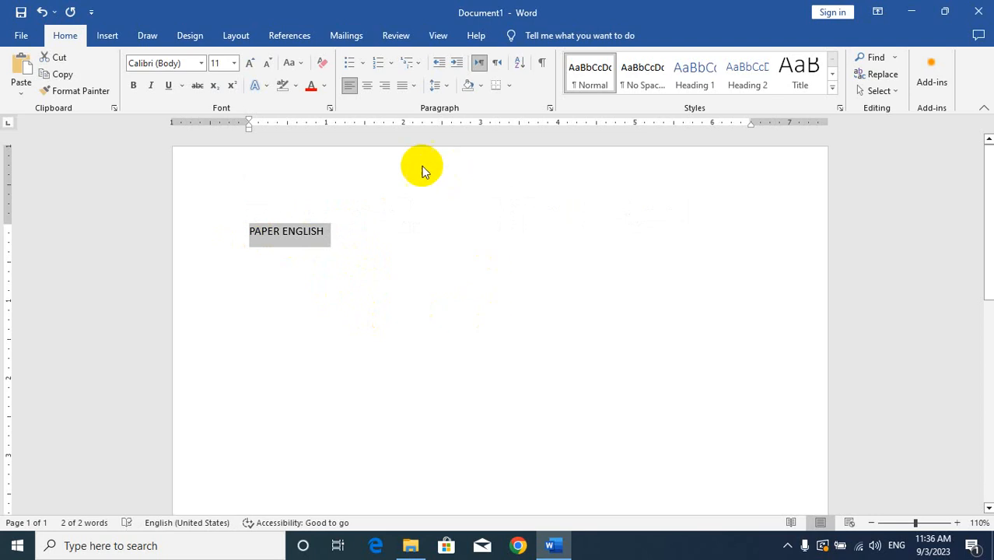
{"action": "left_click", "coordinate": [367, 88]}
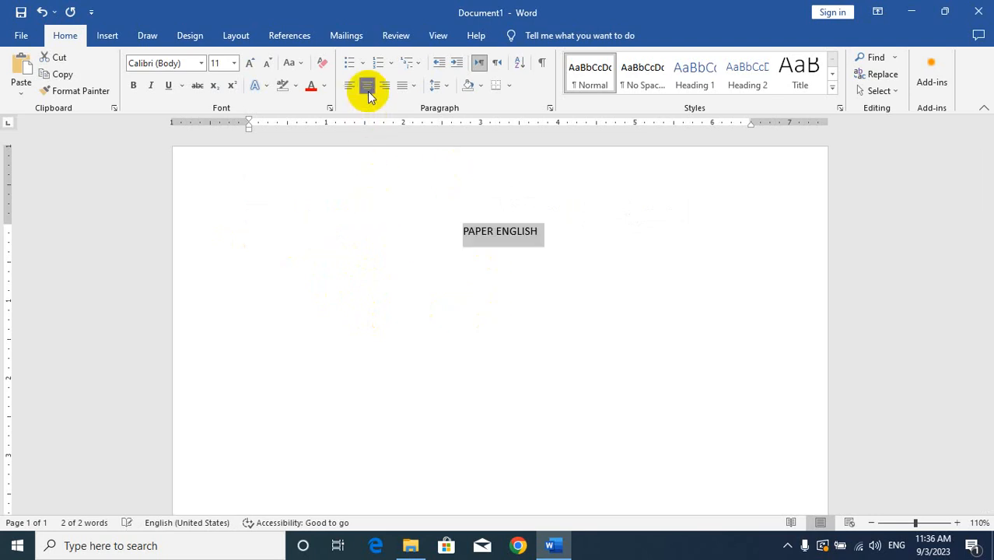
{"action": "left_click", "coordinate": [384, 86]}
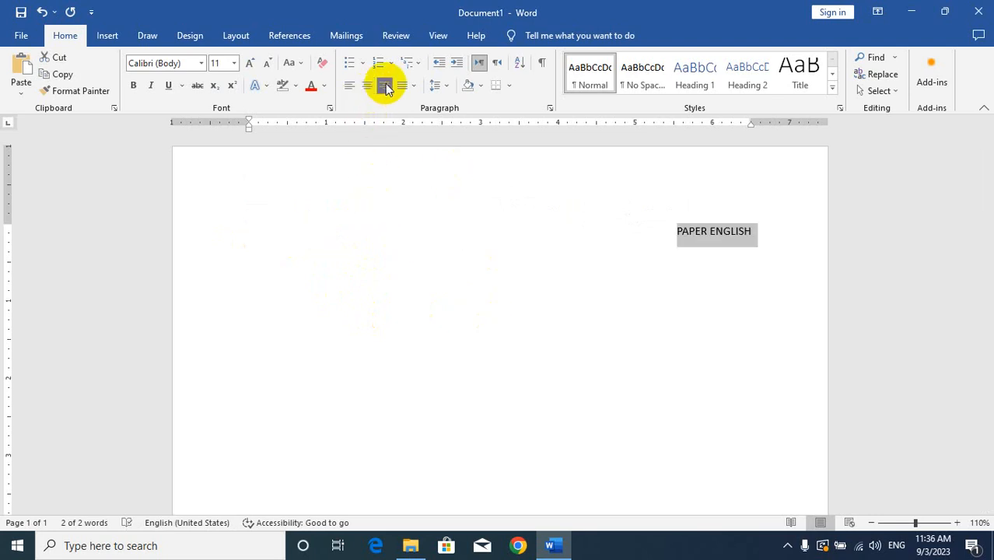
{"action": "left_click", "coordinate": [348, 87]}
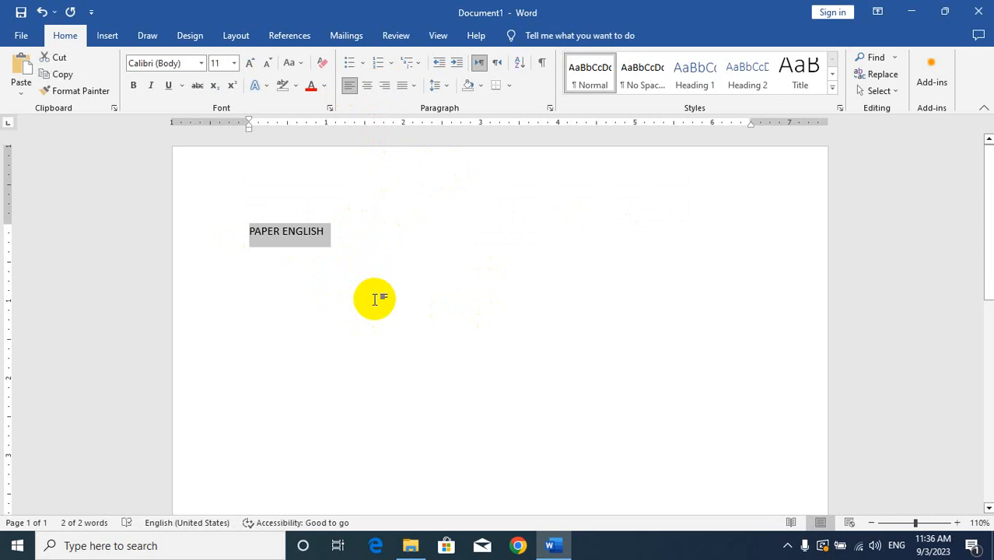
{"action": "key", "text": "ctrl+r"}
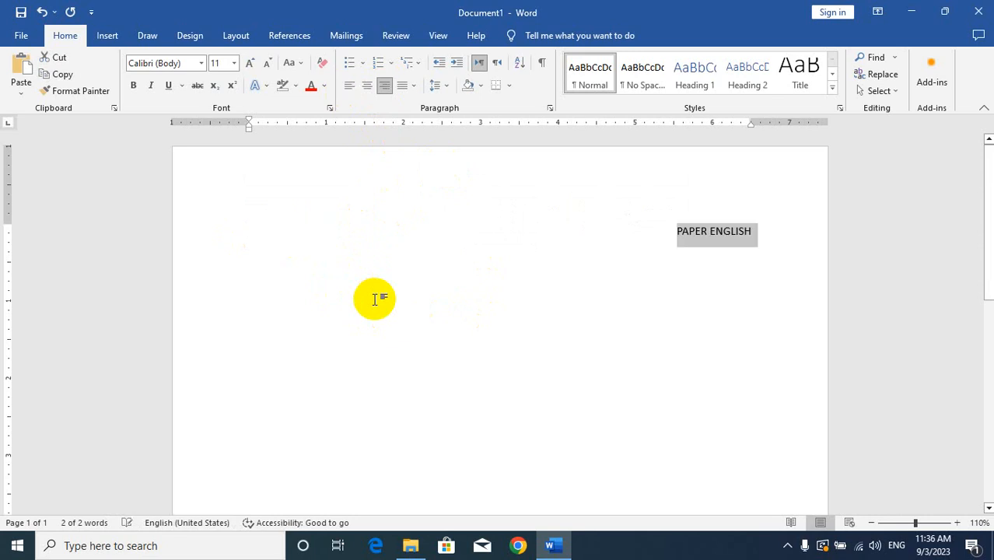
{"action": "key", "text": "ctrl+e"}
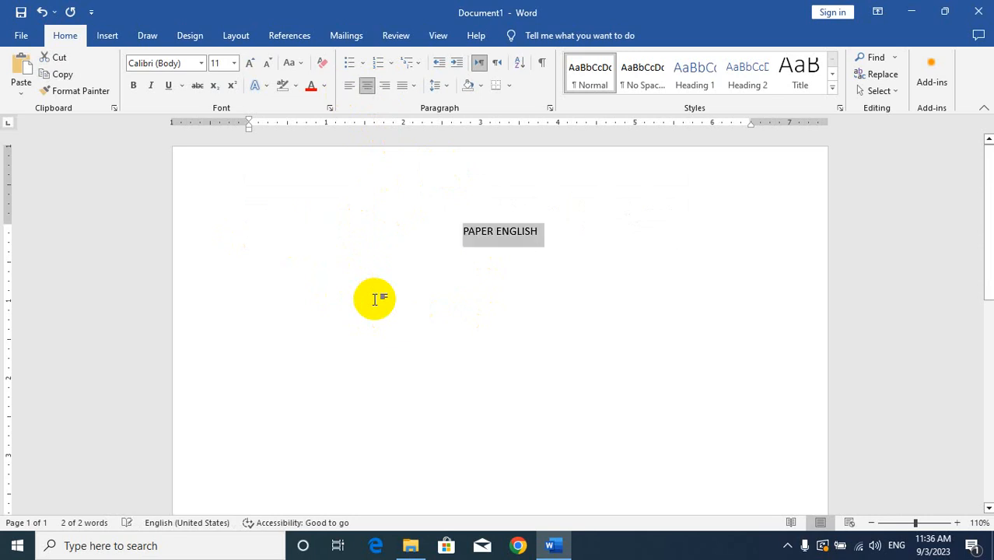
Step: Add a left-aligned line below the title reading "Q 1: FILL IN THE BLANKS."
{"action": "left_click", "coordinate": [575, 246]}
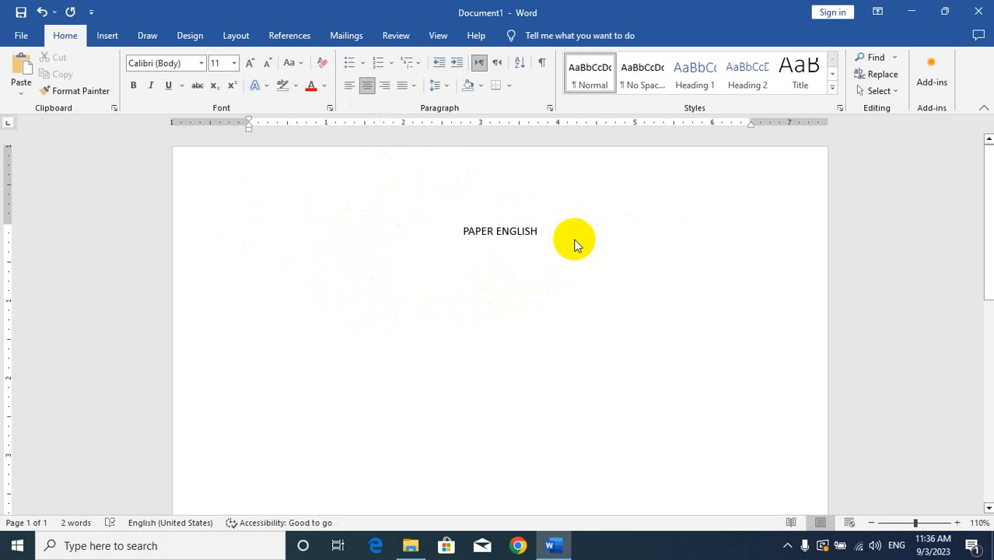
{"action": "key", "text": "Return"}
{"action": "key", "text": "ctrl+l"}
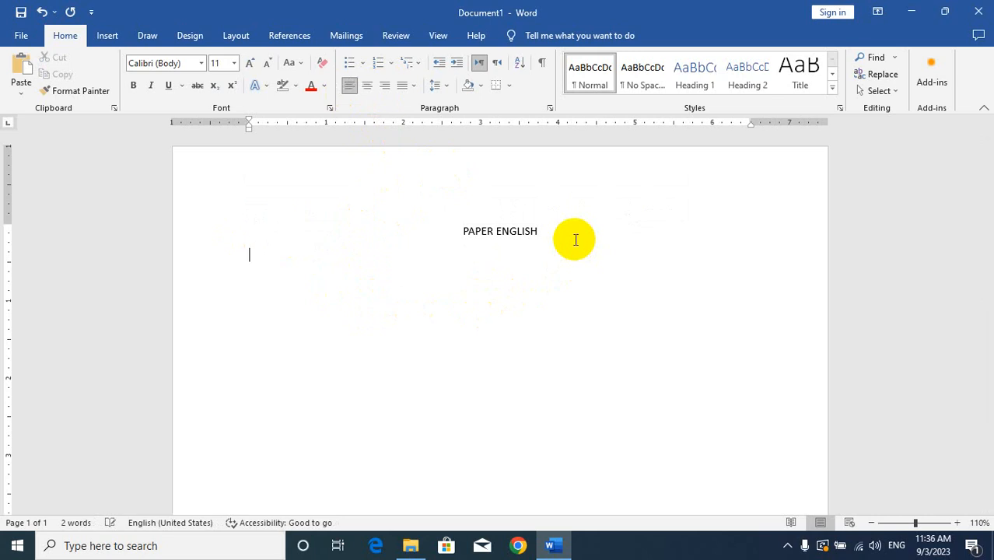
{"action": "type", "text": "Q"}
{"action": "type", "text": " 1:\""}
{"action": "type", "text": "FILL IN THE "}
{"action": "type", "text": "BLANKS."}
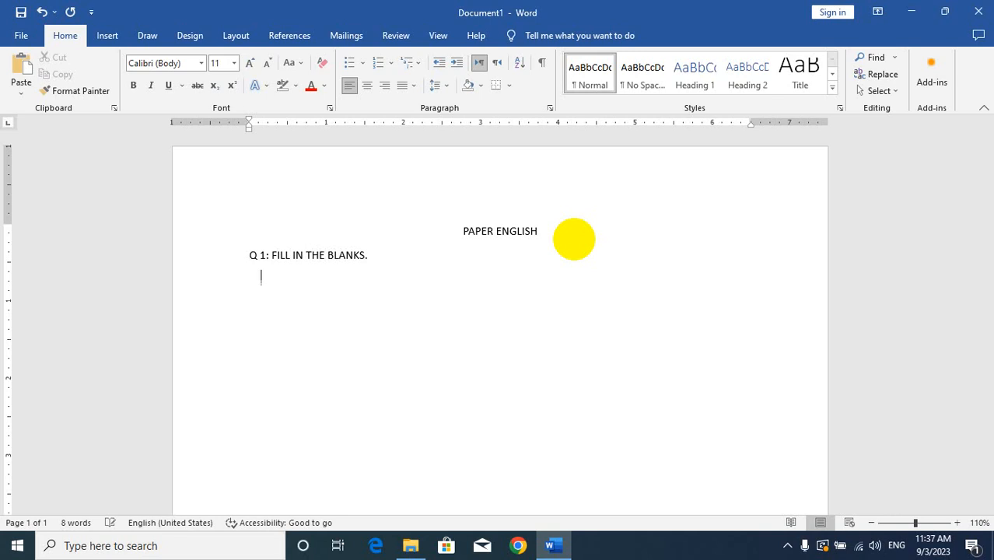
Step: Start an i. ii. iii. numbered list under Q 1 with the items "HE ____" and "THEY ____GOING.", using underscores for the blanks
{"action": "left_click", "coordinate": [390, 67]}
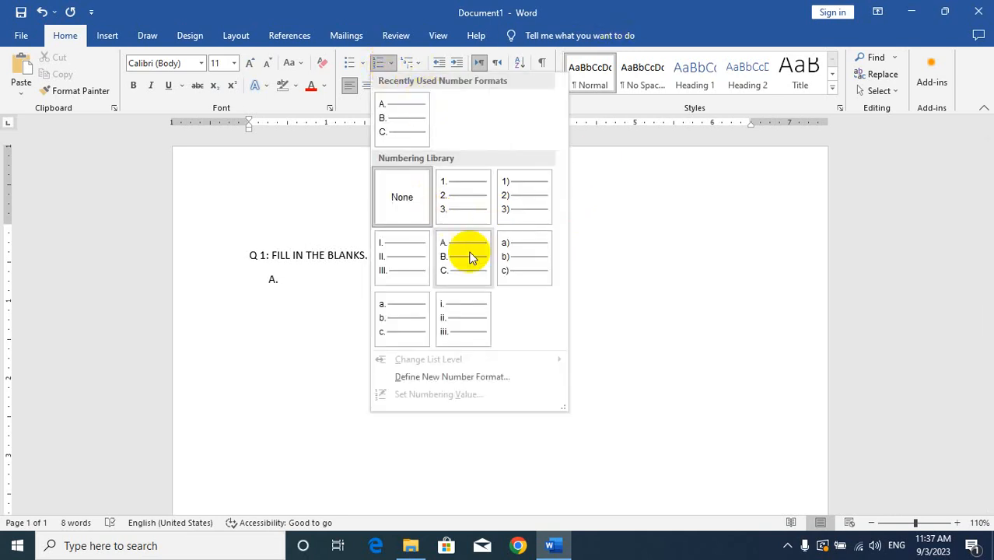
{"action": "left_click", "coordinate": [447, 315]}
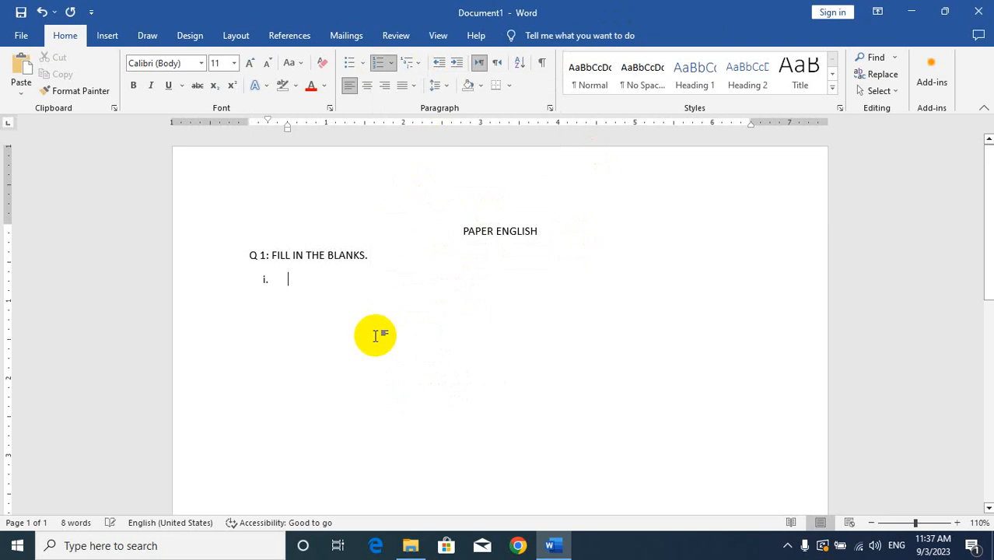
{"action": "type", "text": "HE _"}
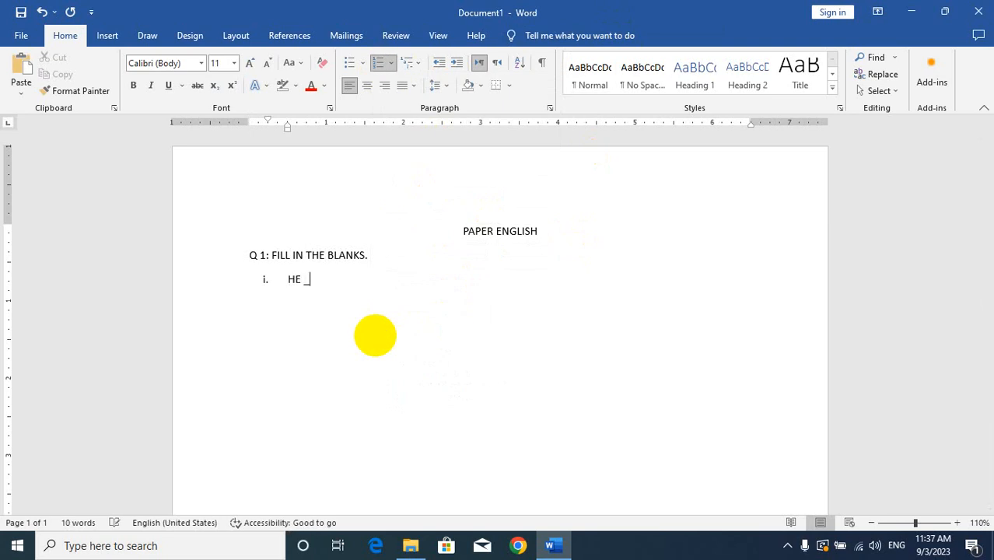
{"action": "type", "text": "____________"}
{"action": "key", "text": "Return"}
{"action": "type", "text": "THEY ____________GOI"}
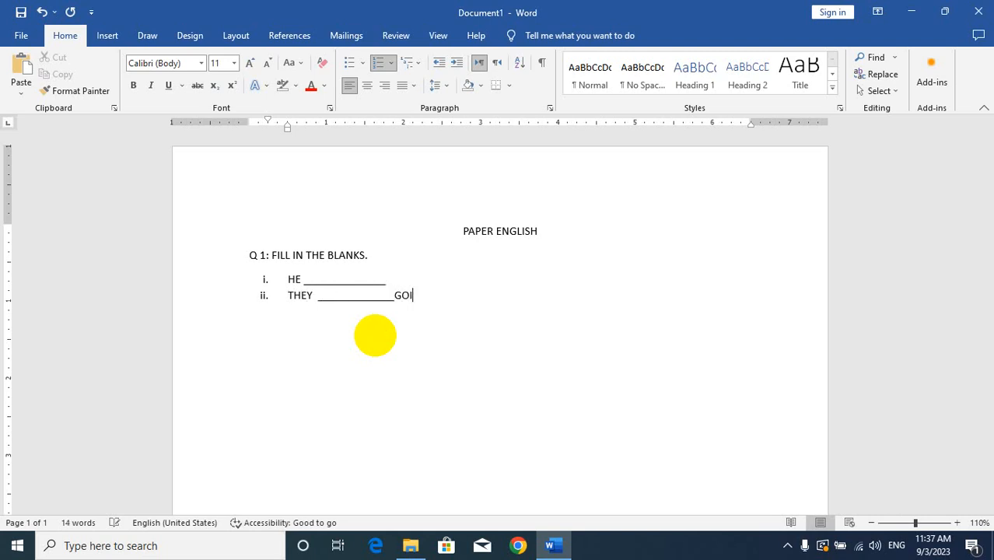
{"action": "type", "text": "NG."}
{"action": "key", "text": "Return"}
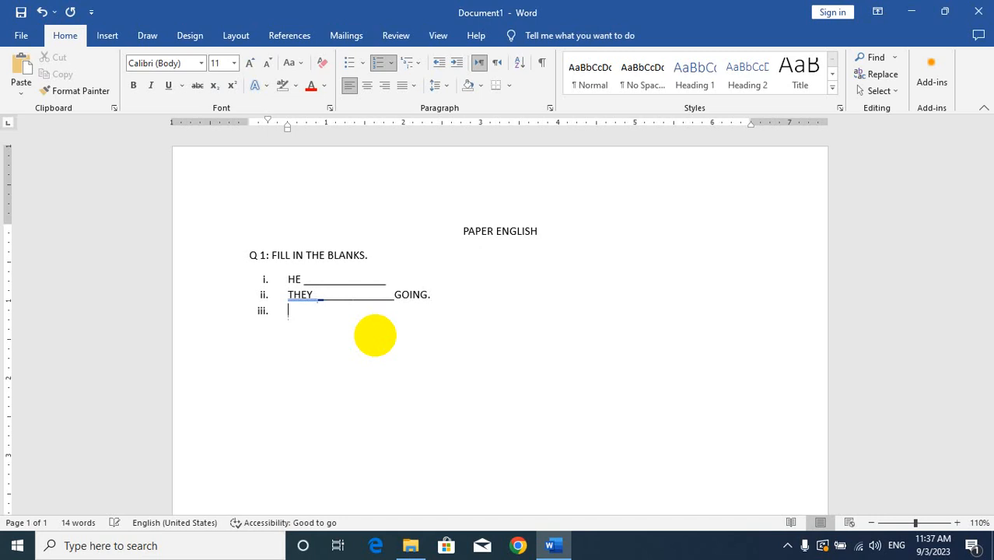
Step: Add placeholder items iii to vi: ADJKHAKJDHA followed by an underscore blank, AJDHADHADJ, ADJKAHDJHA and AJDHADHJA
{"action": "type", "text": "ADJKHAKJDHA"}
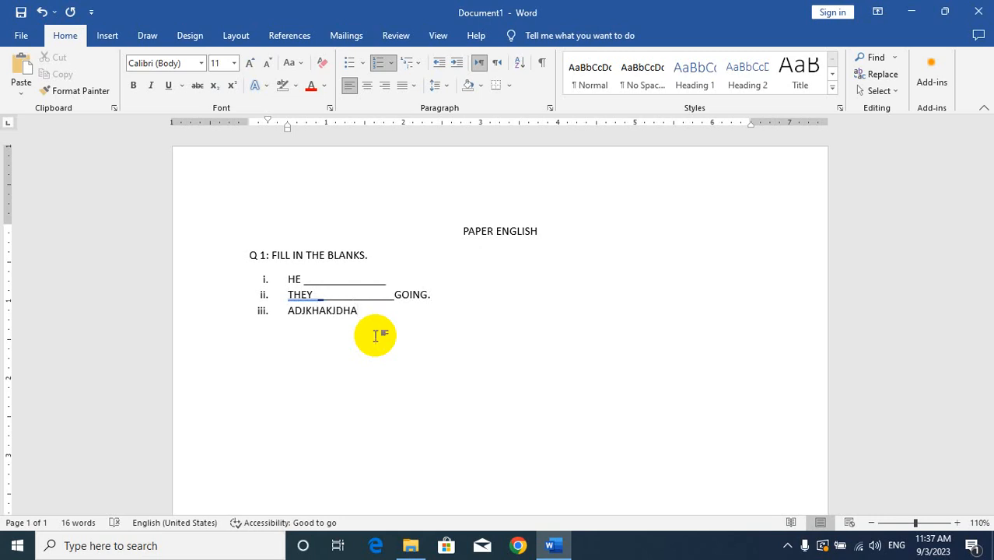
{"action": "type", "text": "_________________________"}
{"action": "key", "text": "Return"}
{"action": "type", "text": "AJDHADHAD"}
{"action": "type", "text": "ADJKAHDJHA"}
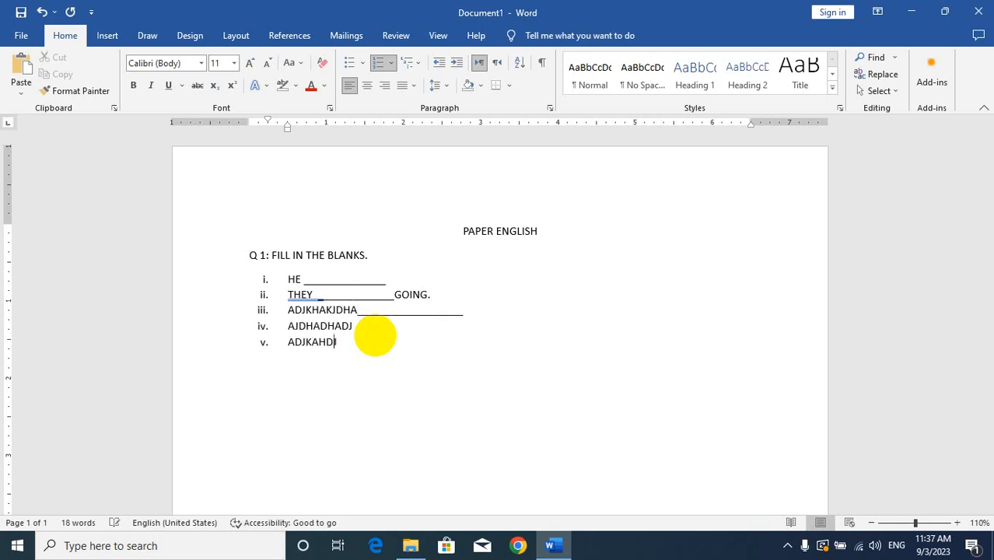
{"action": "key", "text": "Return"}
{"action": "type", "text": "AJDHADHJA"}
{"action": "key", "text": "Return"}
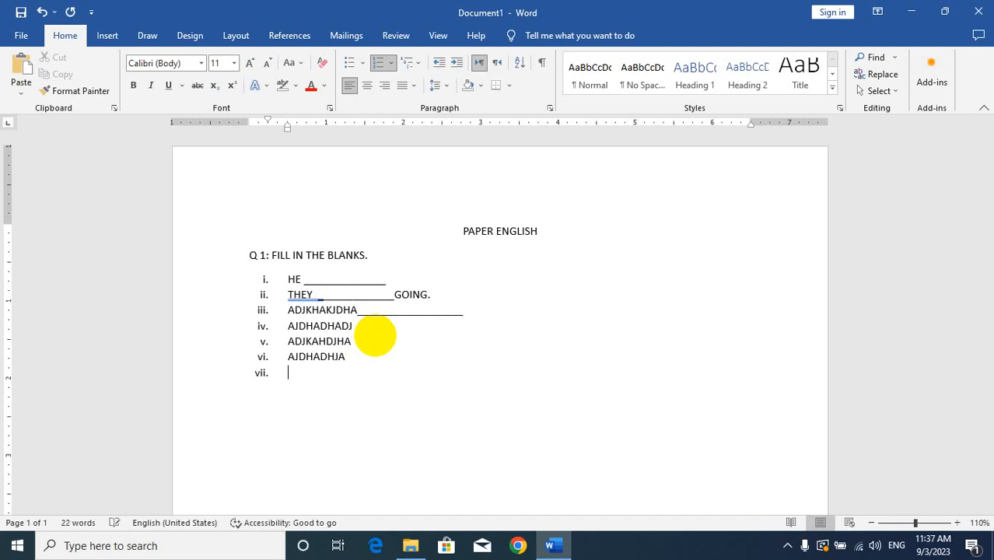
Step: End the roman-numeral list after item vi and add an unnumbered "Q 2 :" line below it
{"action": "key", "text": "BackSpace"}
{"action": "key", "text": "BackSpace"}
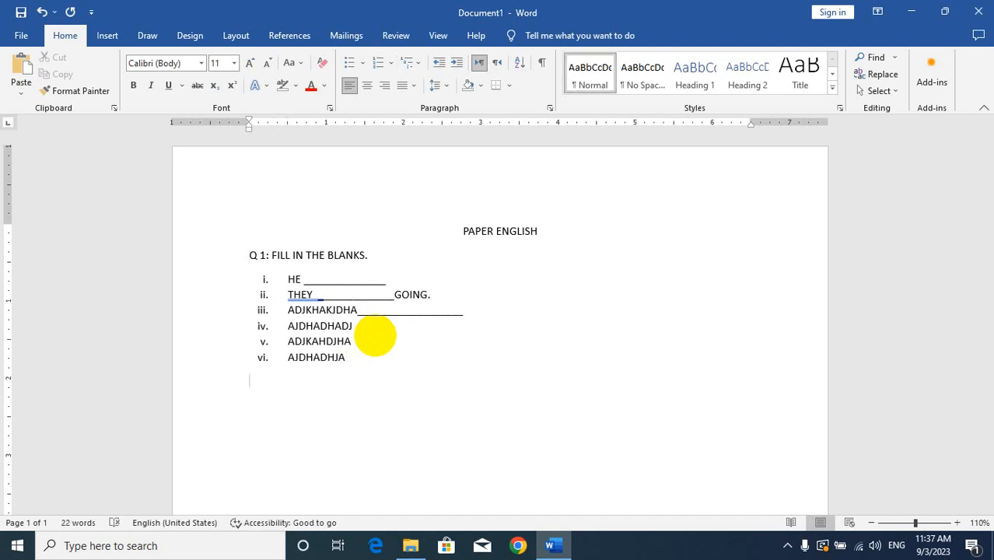
{"action": "type", "text": "Q 2 :"}
{"action": "key", "text": "Return"}
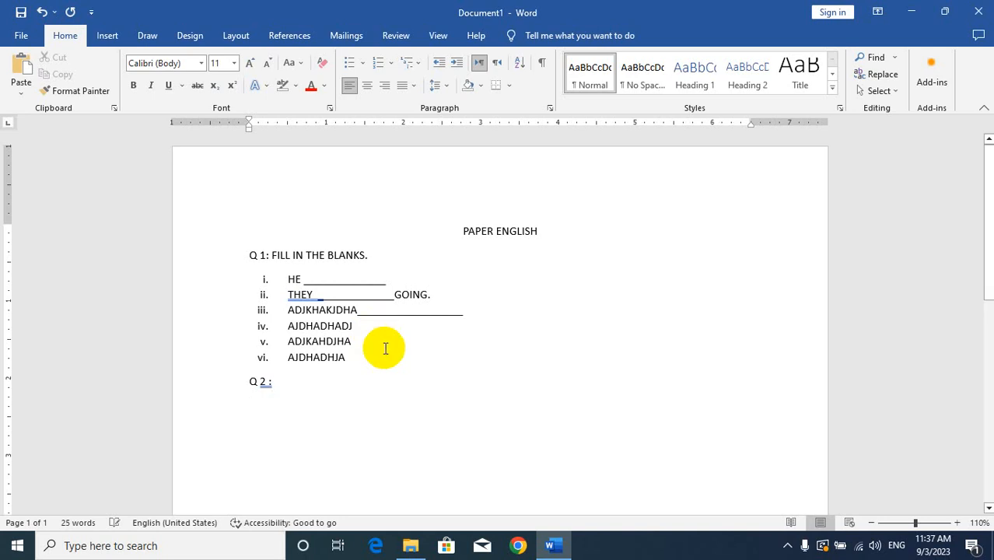
Step: Create an a. b. c. numbered list under Q 2 with the items ADNHJKAHDJHAJ?, ADHJDAHAD and ADKJAKDJA
{"action": "left_click", "coordinate": [390, 63]}
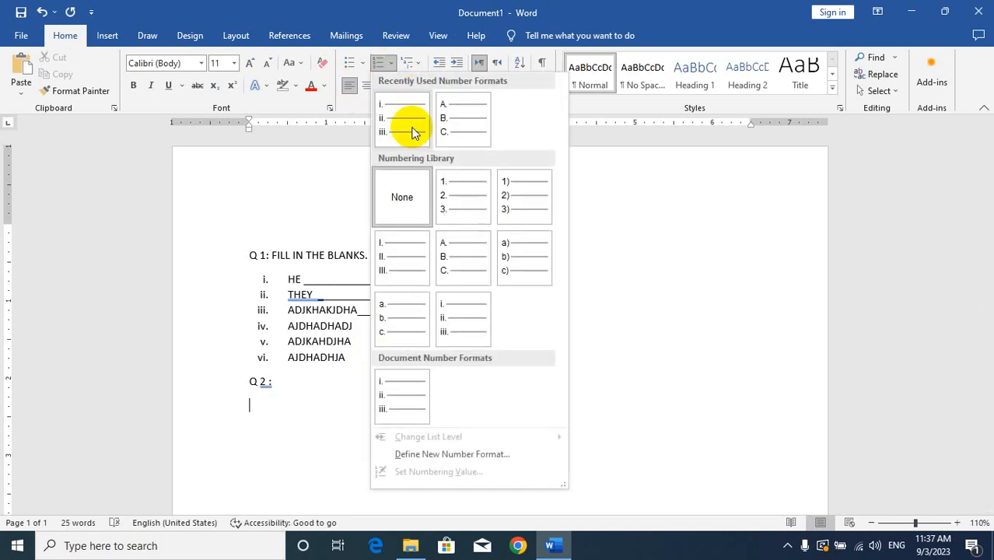
{"action": "left_click", "coordinate": [381, 331]}
{"action": "type", "text": "ADNHJKAHDJHAJ?"}
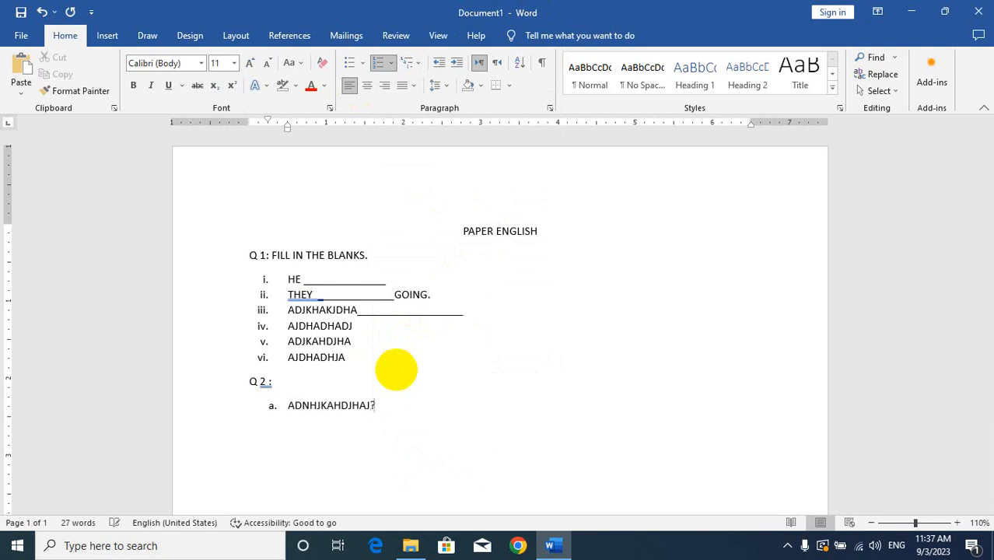
{"action": "key", "text": "Return"}
{"action": "type", "text": "ADHJDAHAD "}
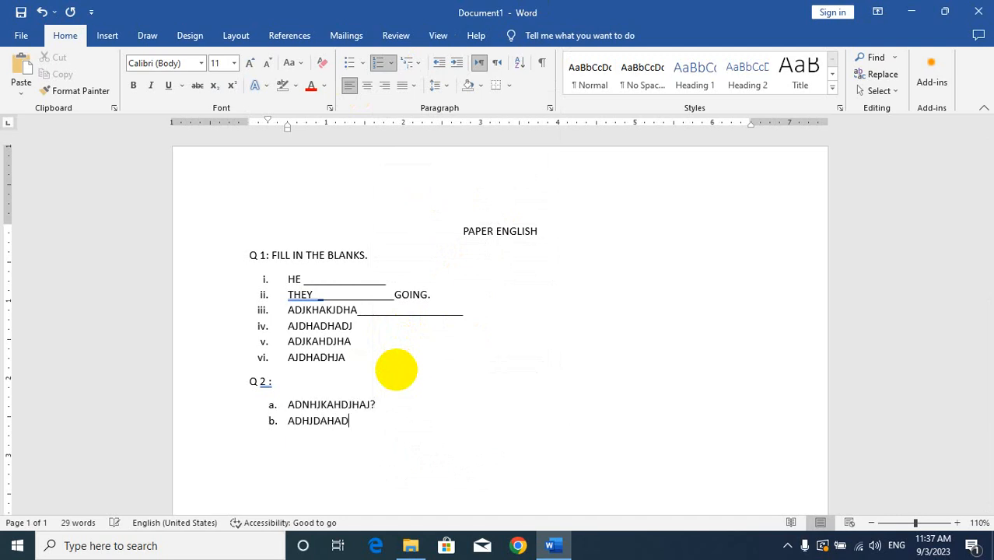
{"action": "type", "text": "ADKJAKDJA"}
{"action": "key", "text": "Return"}
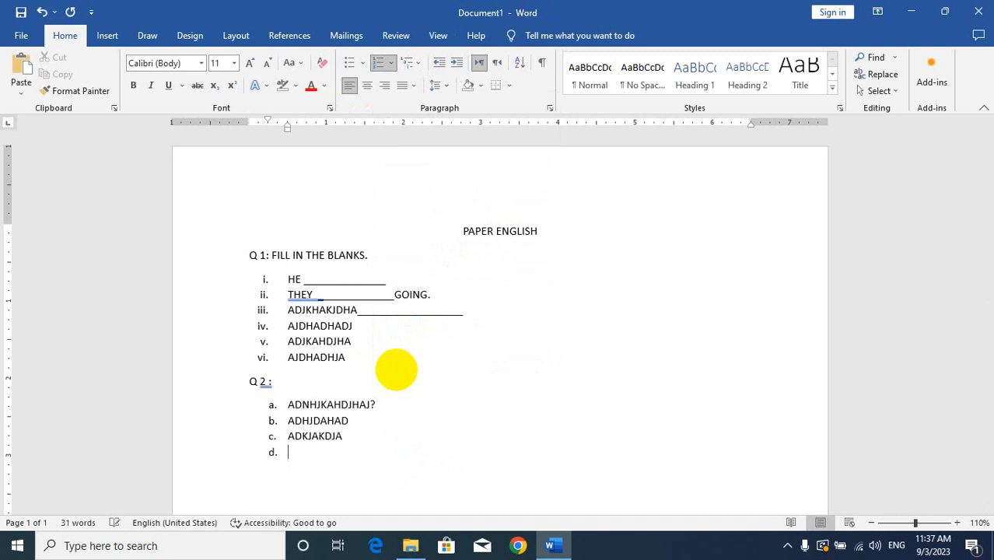
Step: Clear the entire document, including the leftover list numbering on the first line
{"action": "scroll", "coordinate": [398, 319], "scroll_direction": "down", "scroll_amount": 1}
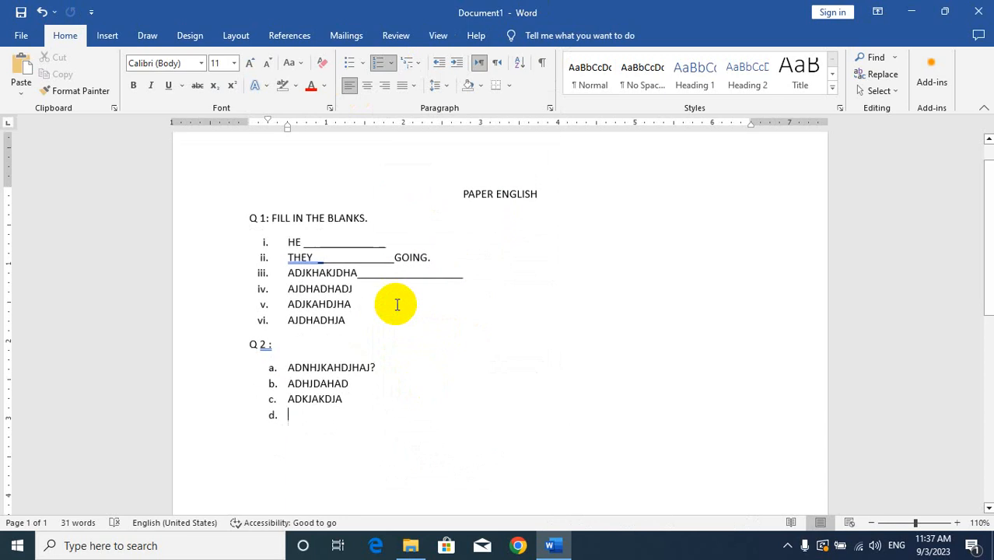
{"action": "key", "text": "ctrl+a"}
{"action": "key", "text": "BackSpace"}
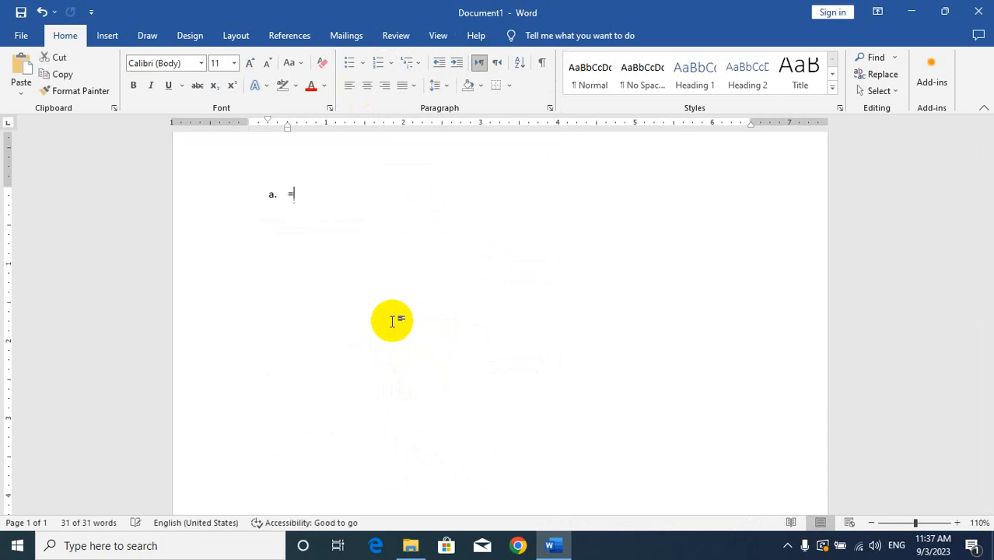
{"action": "key", "text": "BackSpace"}
{"action": "key", "text": "BackSpace"}
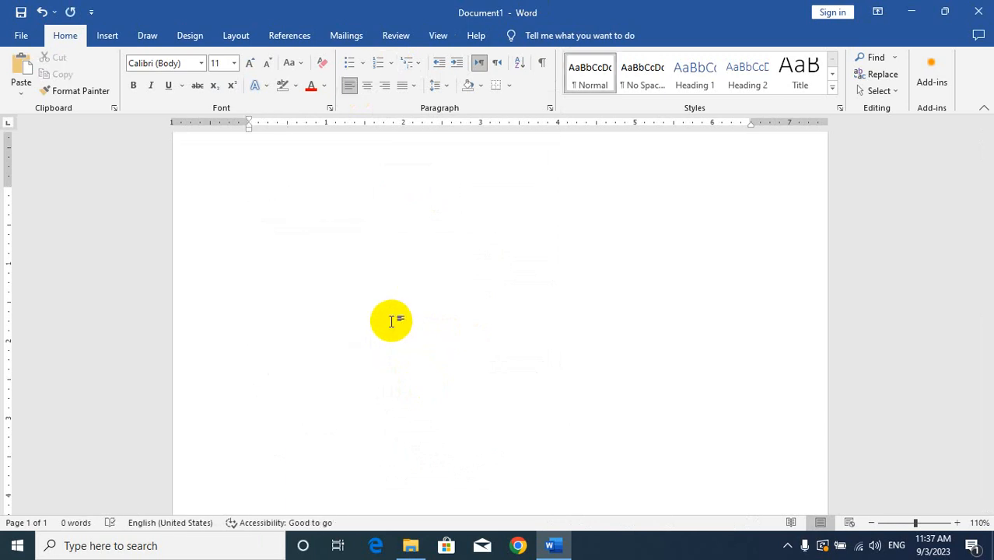
Step: Generate sample paragraphs in the empty document with the formula =RAND(9), correcting the mistyped parentheses
{"action": "type", "text": "=RAN"}
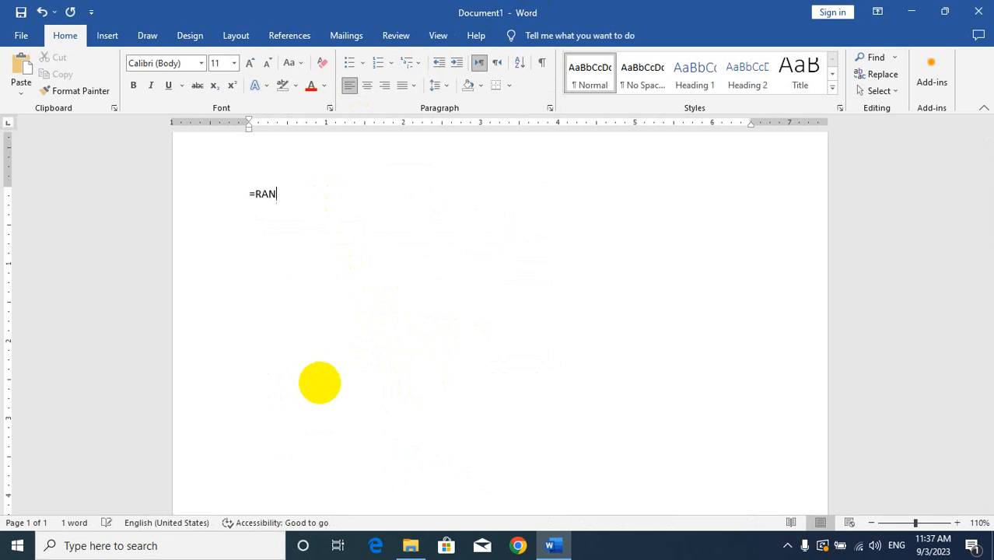
{"action": "type", "text": "D(90"}
{"action": "type", "text": "()"}
{"action": "key", "text": "Return"}
{"action": "type", "text": "\\"}
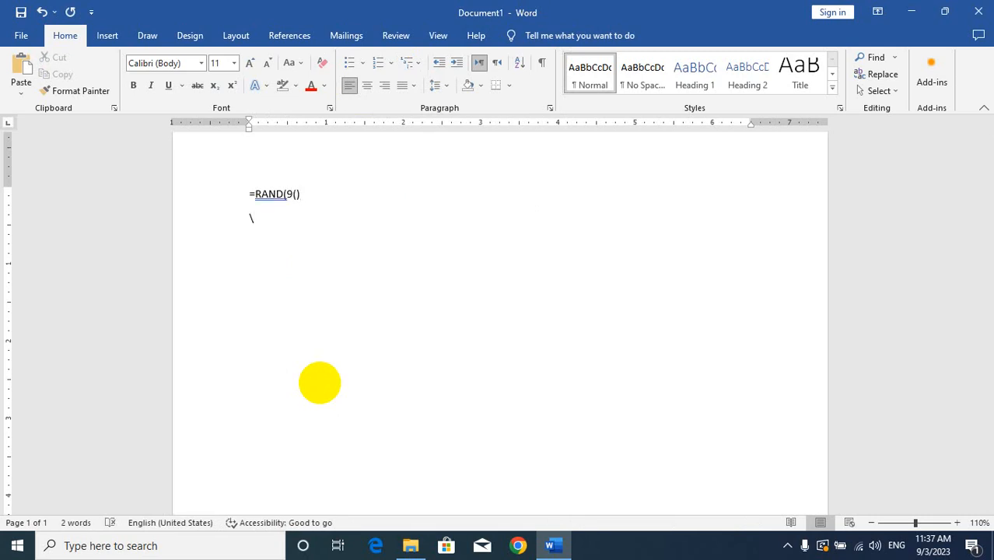
{"action": "key", "text": "BackSpace"}
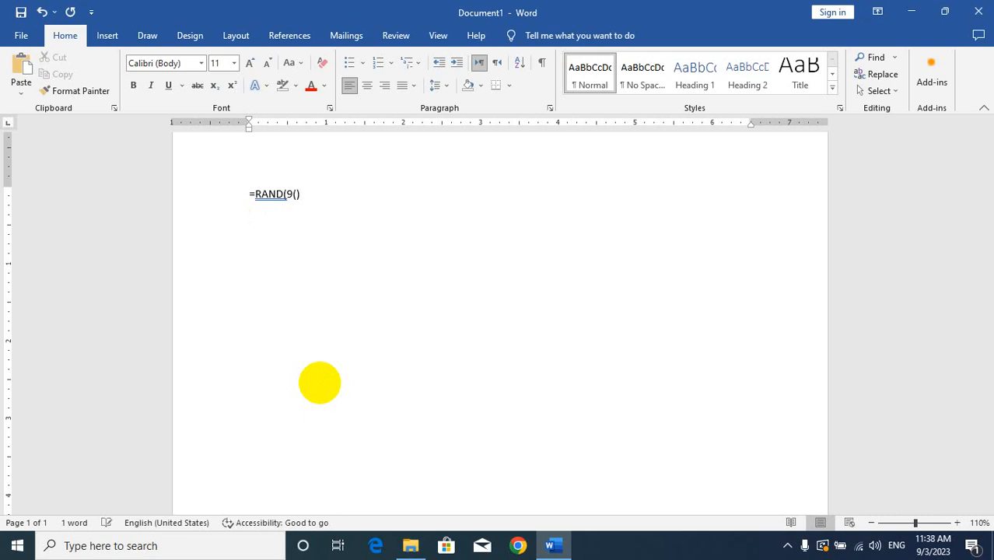
{"action": "type", "text": ")"}
{"action": "key", "text": "Return"}
{"action": "scroll", "coordinate": [323, 384], "scroll_direction": "up", "scroll_amount": 5}
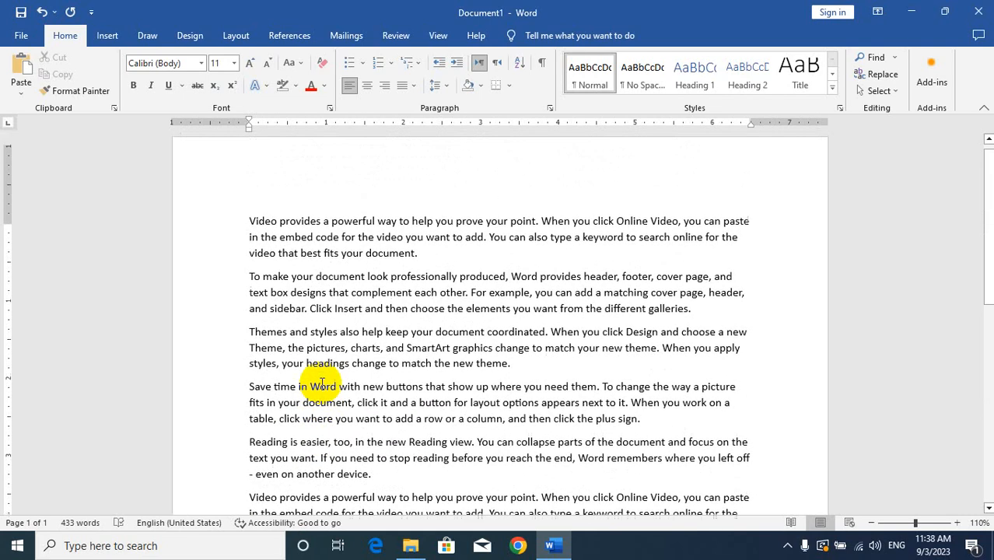
Step: Justify all of the sample paragraphs in the document
{"action": "key", "text": "ctrl+a"}
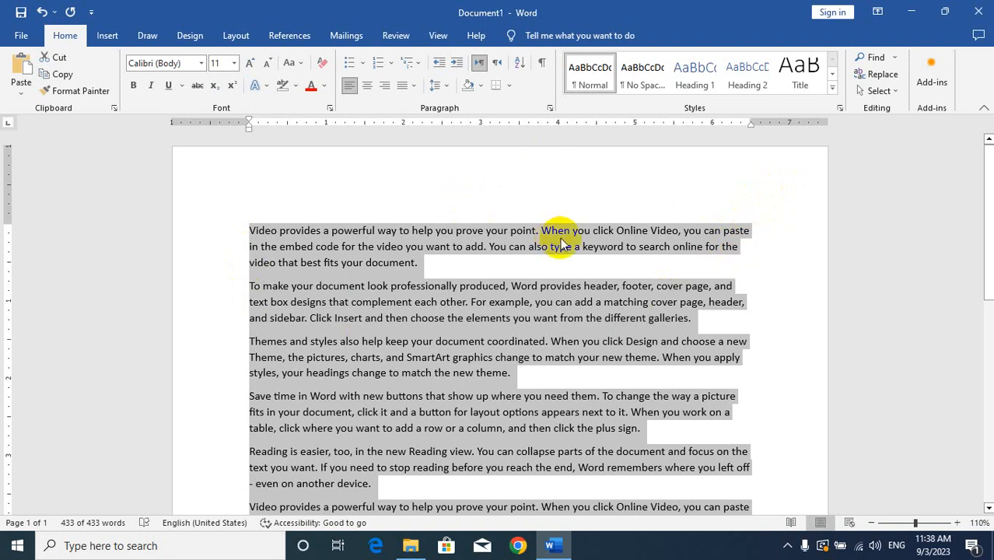
{"action": "left_click", "coordinate": [416, 91]}
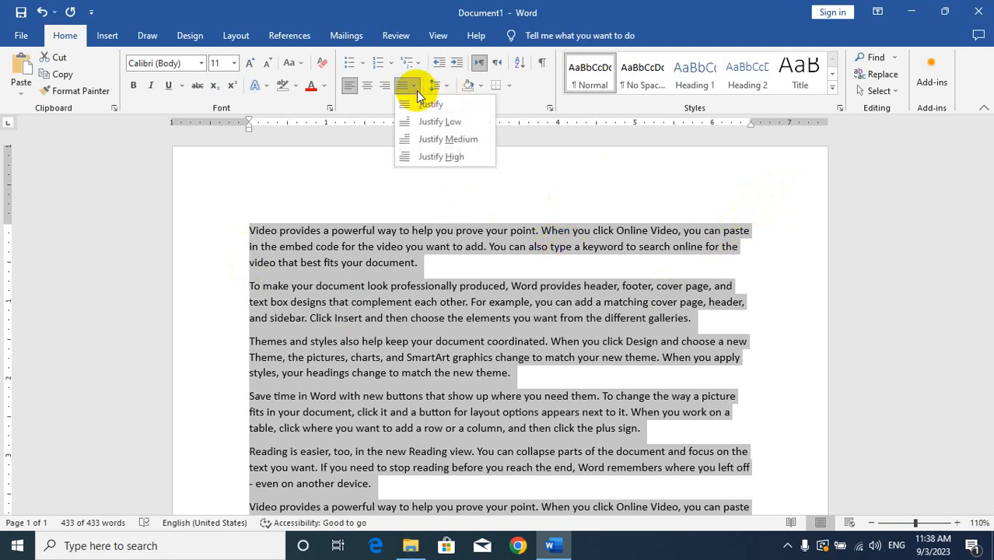
{"action": "left_click", "coordinate": [432, 105]}
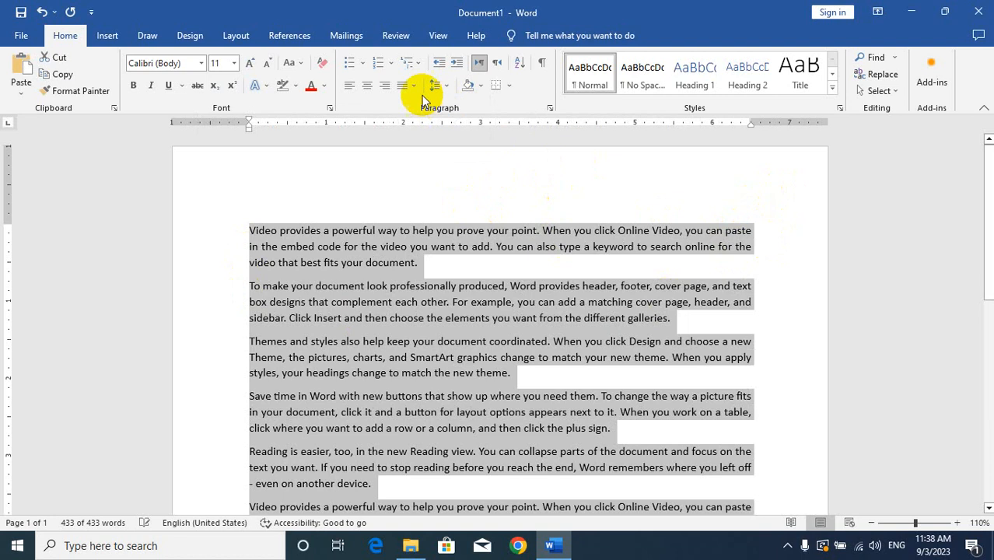
Step: Try Justify Medium and Justify High on the whole text and return it to plain Justify
{"action": "left_click", "coordinate": [414, 86]}
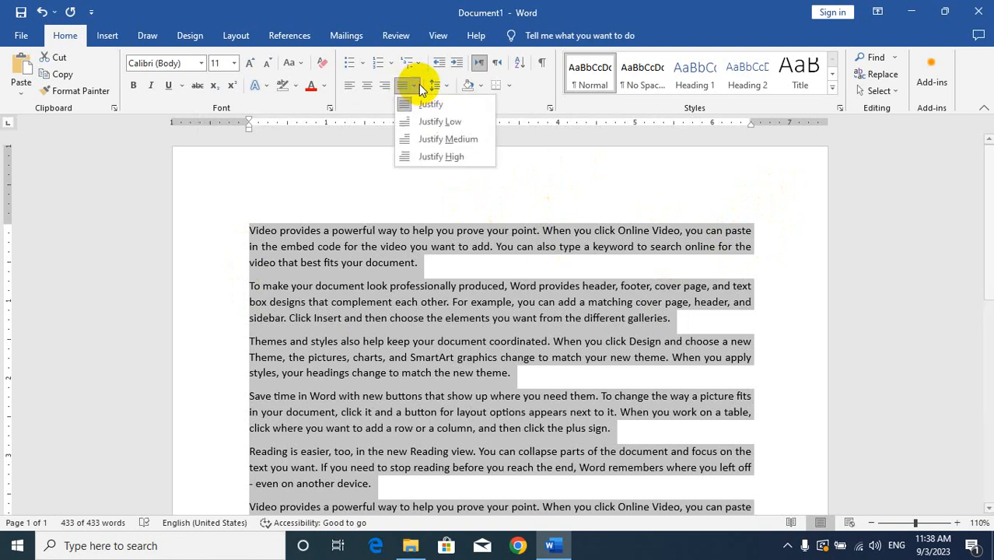
{"action": "left_click", "coordinate": [436, 138]}
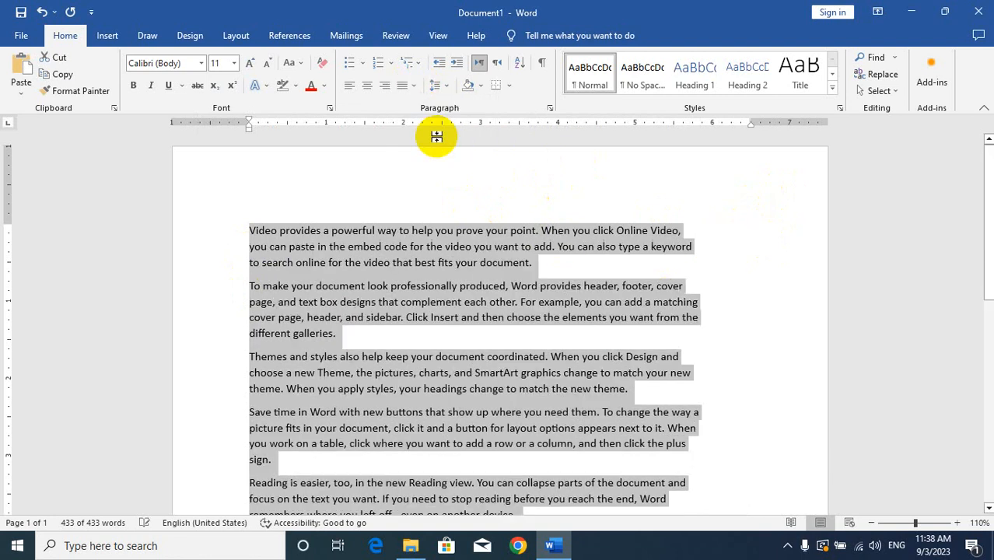
{"action": "left_click", "coordinate": [414, 87]}
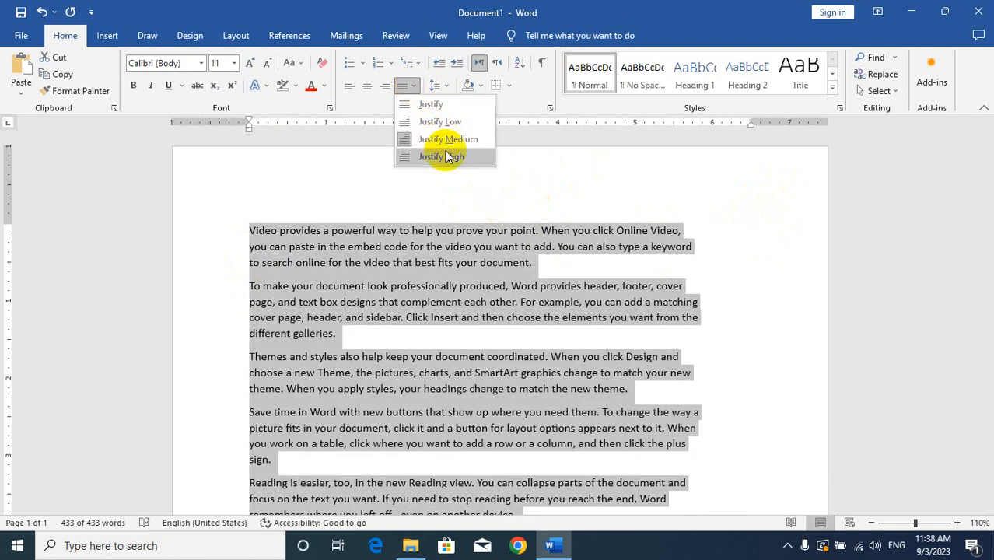
{"action": "left_click", "coordinate": [447, 157]}
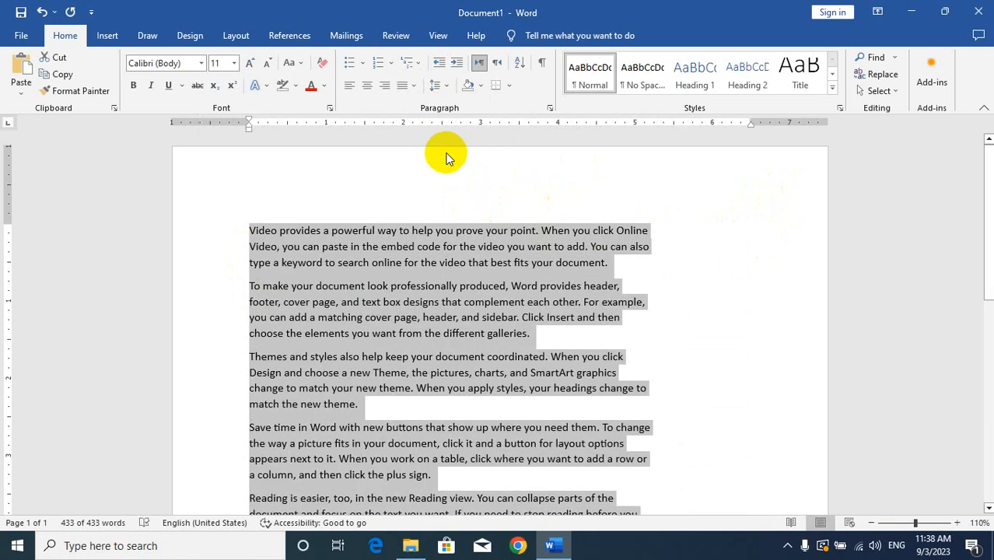
{"action": "left_click", "coordinate": [414, 87]}
{"action": "left_click", "coordinate": [435, 117]}
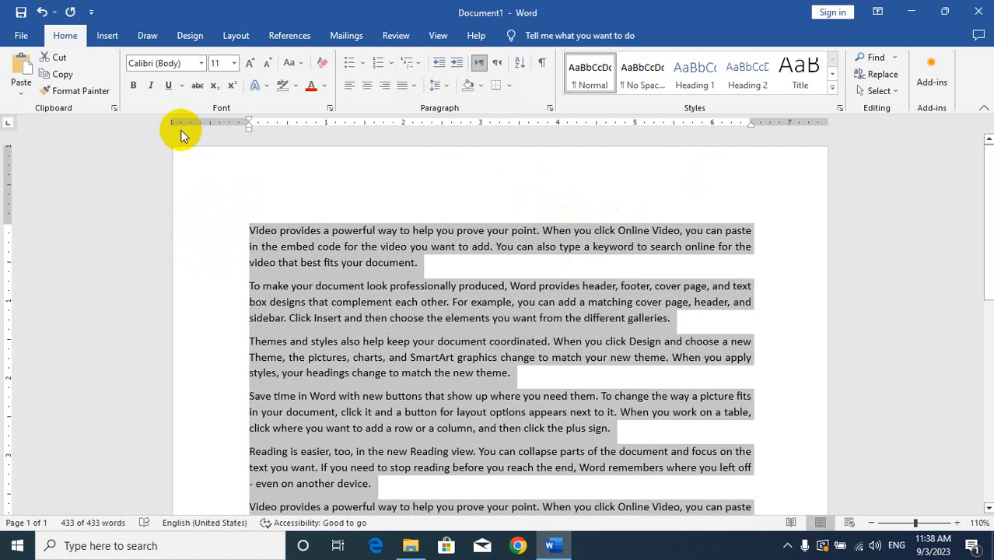
Step: Increase the indent of all paragraphs by three levels and decrease it back to the margin
{"action": "left_click", "coordinate": [457, 64]}
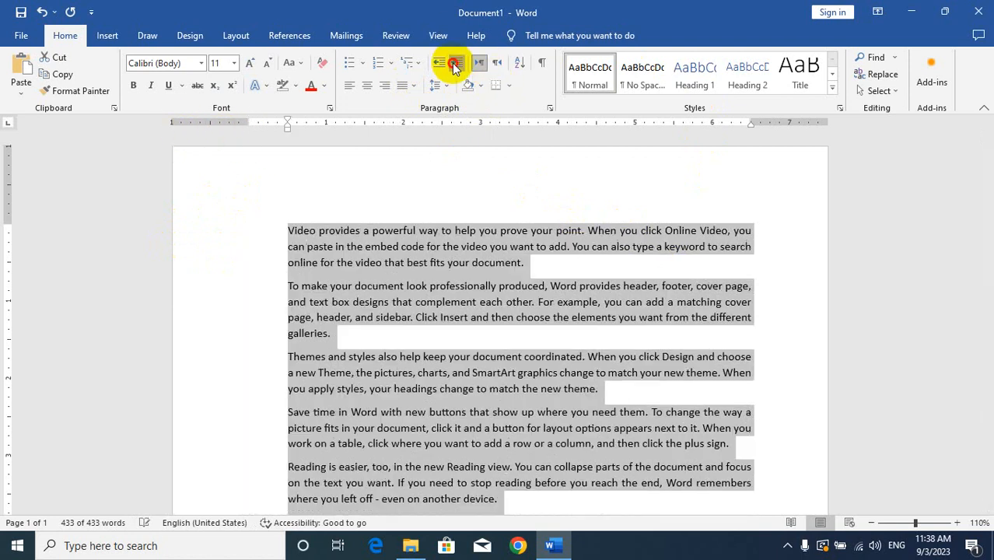
{"action": "left_click", "coordinate": [456, 65]}
{"action": "left_click", "coordinate": [456, 65]}
{"action": "left_click", "coordinate": [456, 65]}
{"action": "left_click", "coordinate": [456, 65]}
{"action": "left_click", "coordinate": [456, 64]}
{"action": "left_click", "coordinate": [440, 67]}
{"action": "left_click", "coordinate": [440, 67]}
{"action": "left_click", "coordinate": [440, 67]}
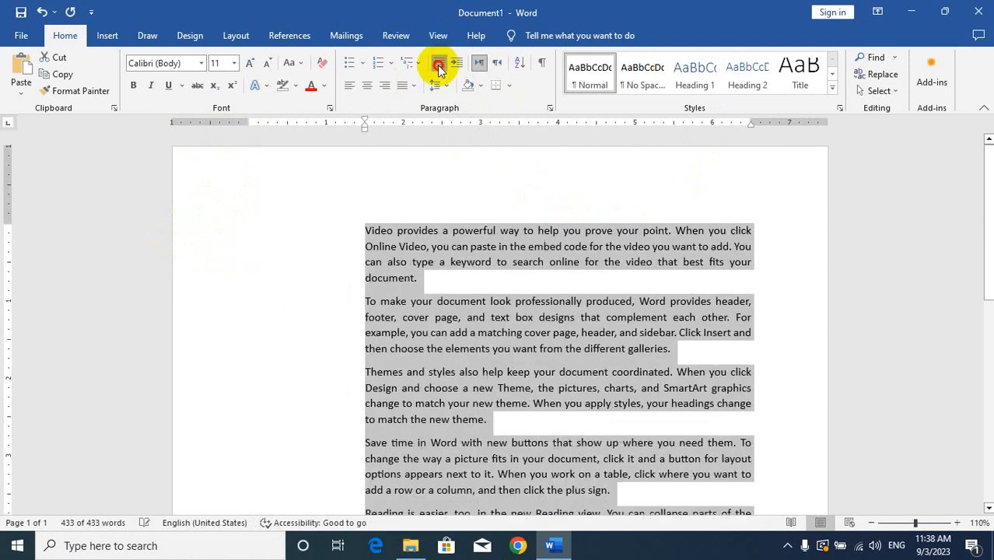
{"action": "left_click", "coordinate": [440, 67]}
{"action": "left_click", "coordinate": [440, 67]}
{"action": "left_click", "coordinate": [440, 67]}
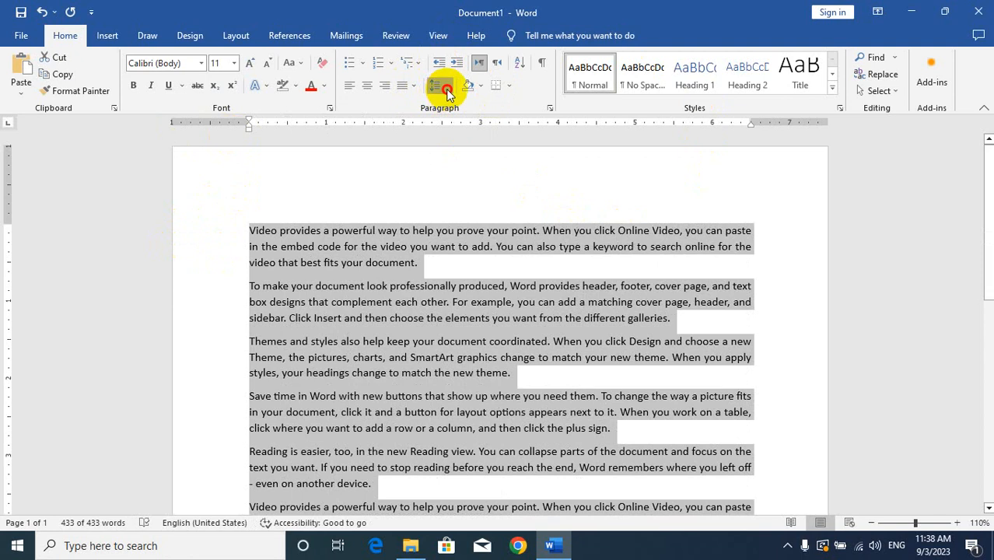
Step: Set the whole text's line spacing to 3.0 and raise it to a multiple of 6 through the line spacing options
{"action": "left_click", "coordinate": [444, 87]}
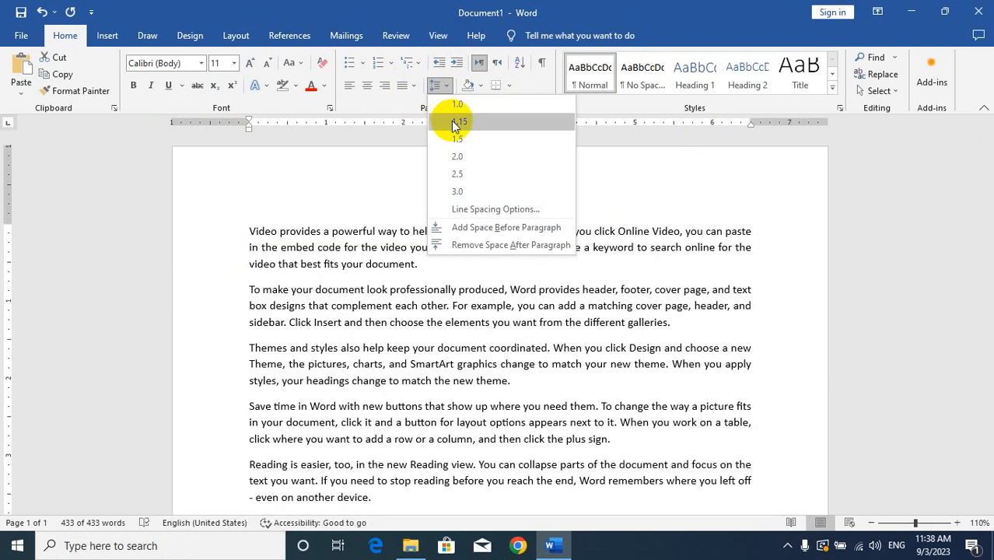
{"action": "left_click", "coordinate": [458, 190]}
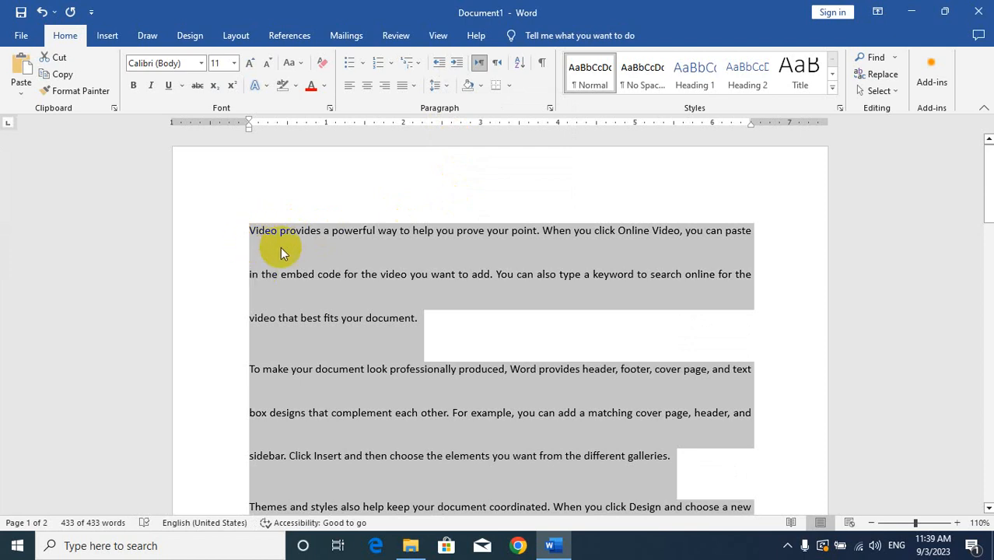
{"action": "left_click", "coordinate": [436, 87]}
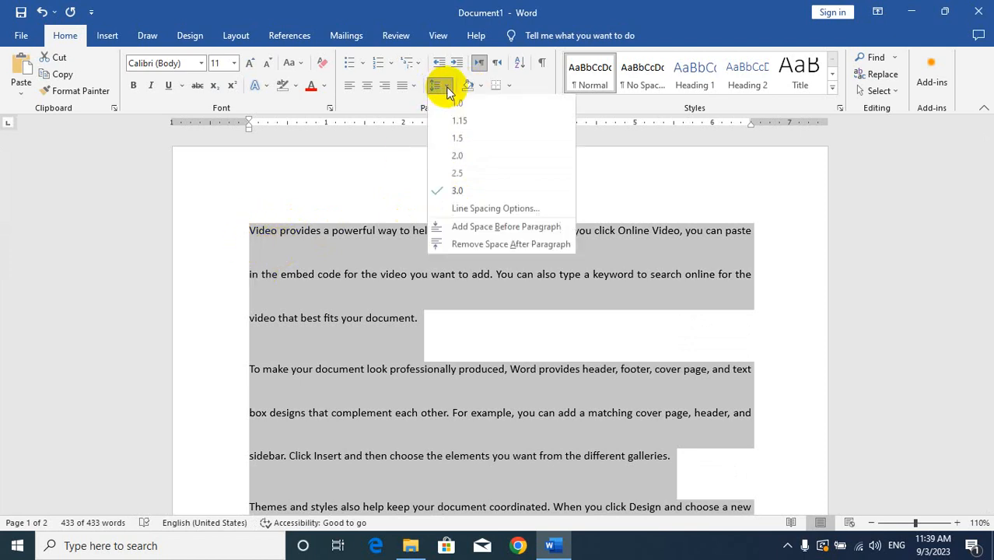
{"action": "left_click", "coordinate": [472, 209]}
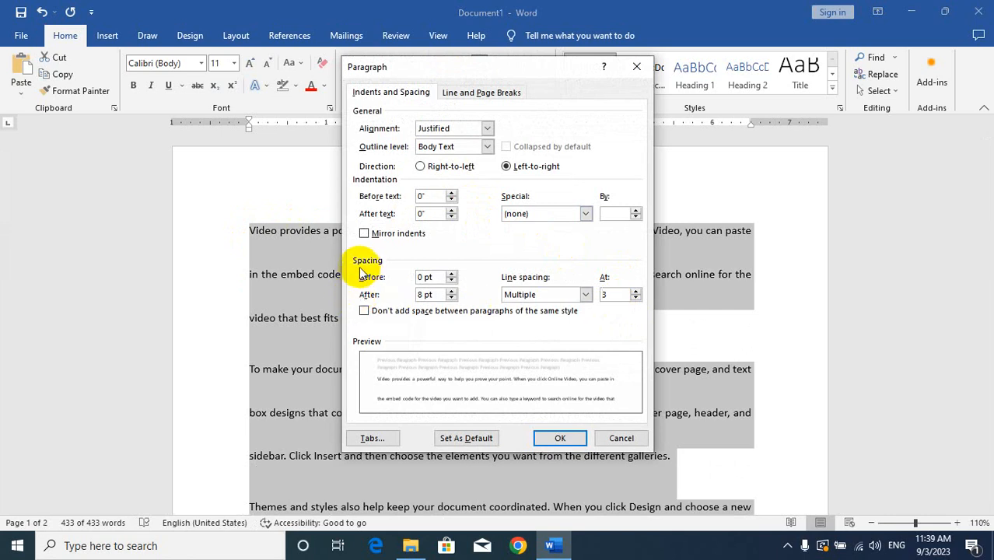
{"action": "left_click_drag", "start_coordinate": [606, 294], "coordinate": [577, 300]}
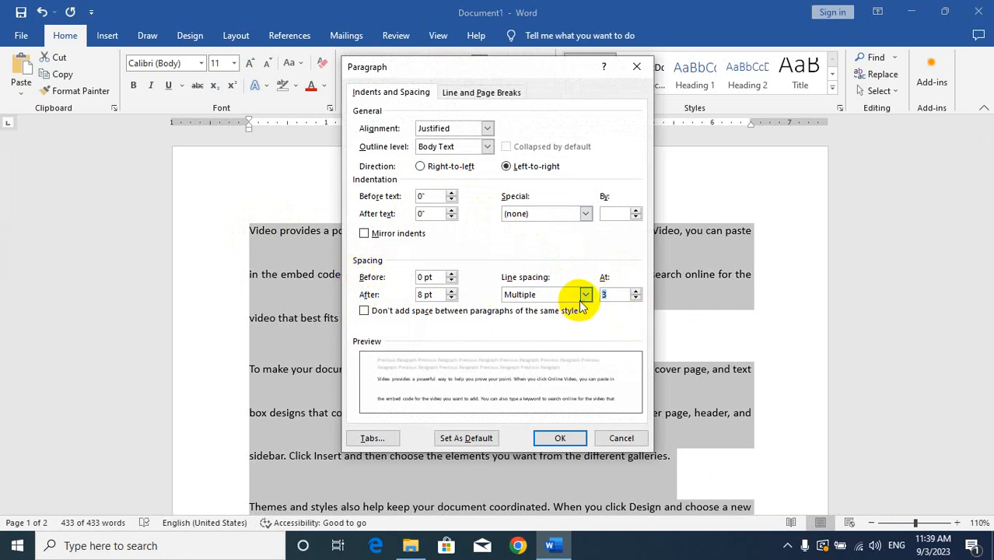
{"action": "left_click", "coordinate": [560, 436]}
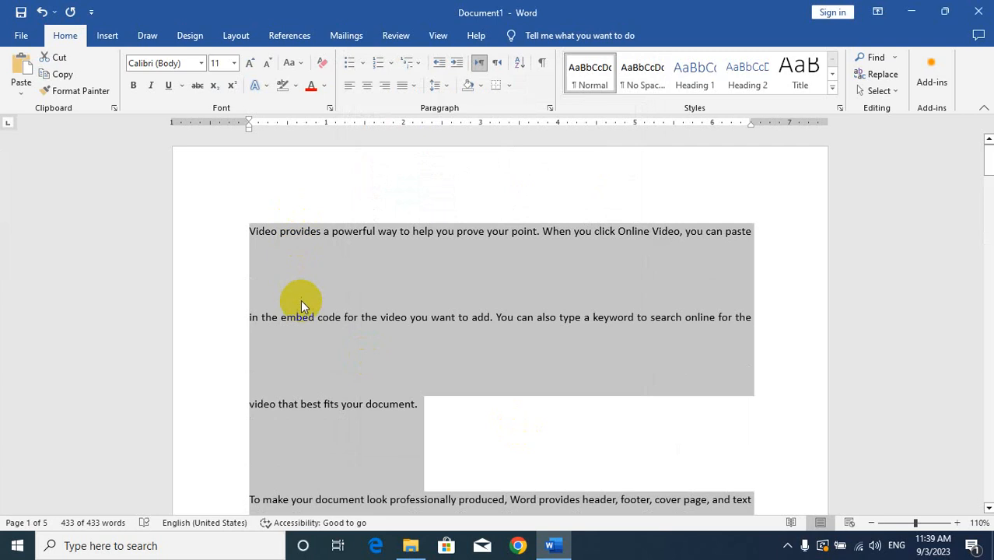
Step: Set the line spacing of the whole text to 1.15 and deselect it
{"action": "left_click", "coordinate": [445, 84]}
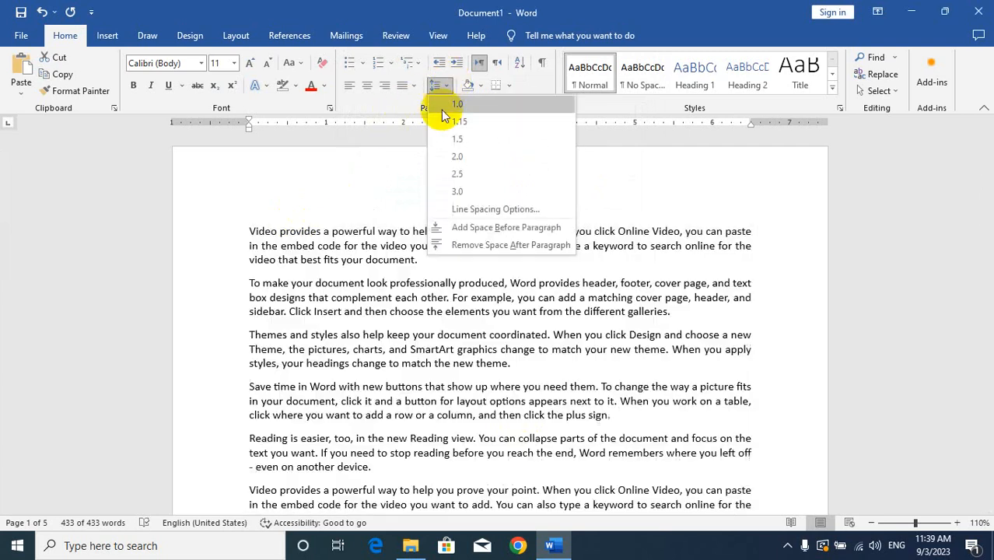
{"action": "left_click", "coordinate": [456, 122]}
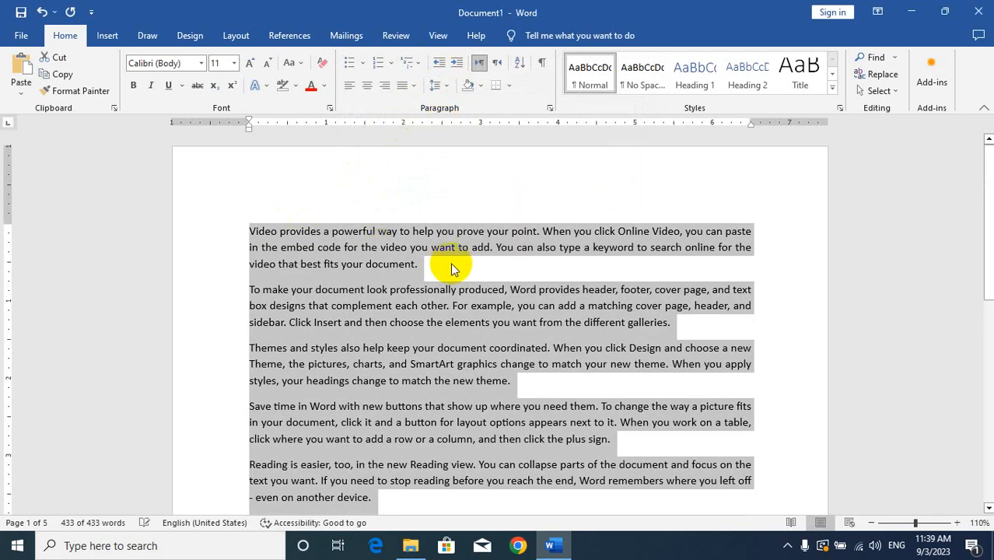
{"action": "left_click", "coordinate": [423, 263]}
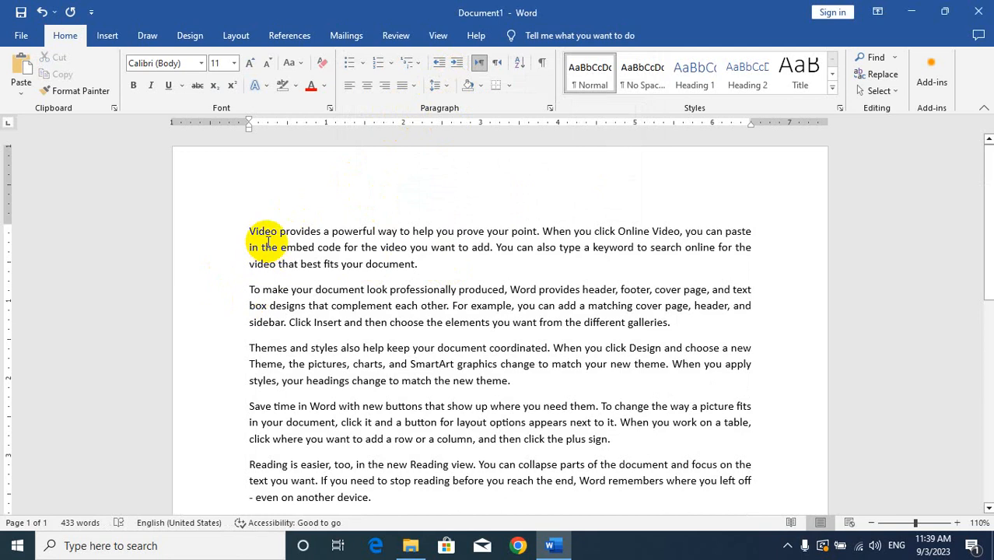
Step: Add space before the first four paragraphs and remove the space after them
{"action": "left_click_drag", "start_coordinate": [248, 231], "coordinate": [603, 440]}
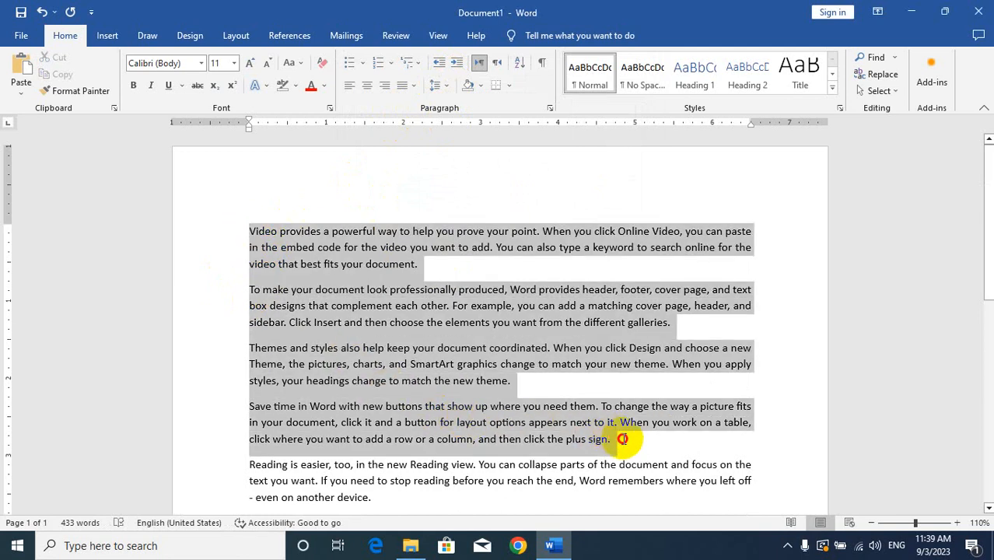
{"action": "left_click", "coordinate": [447, 87]}
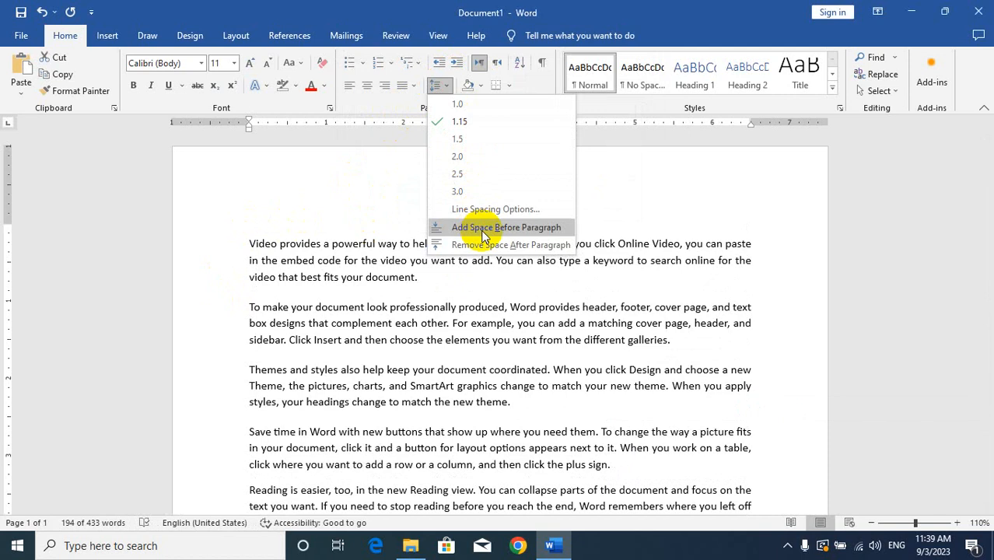
{"action": "left_click", "coordinate": [483, 230]}
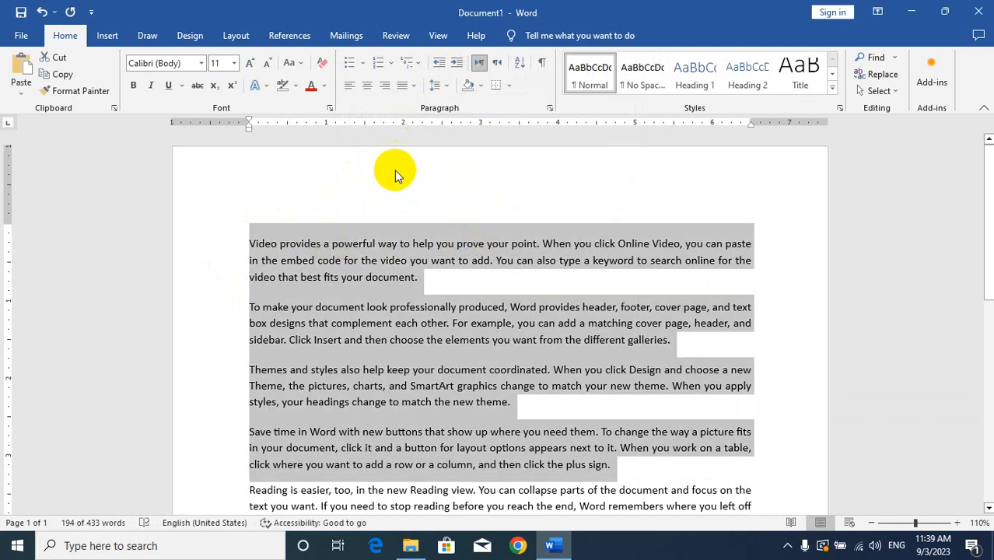
{"action": "left_click", "coordinate": [438, 86]}
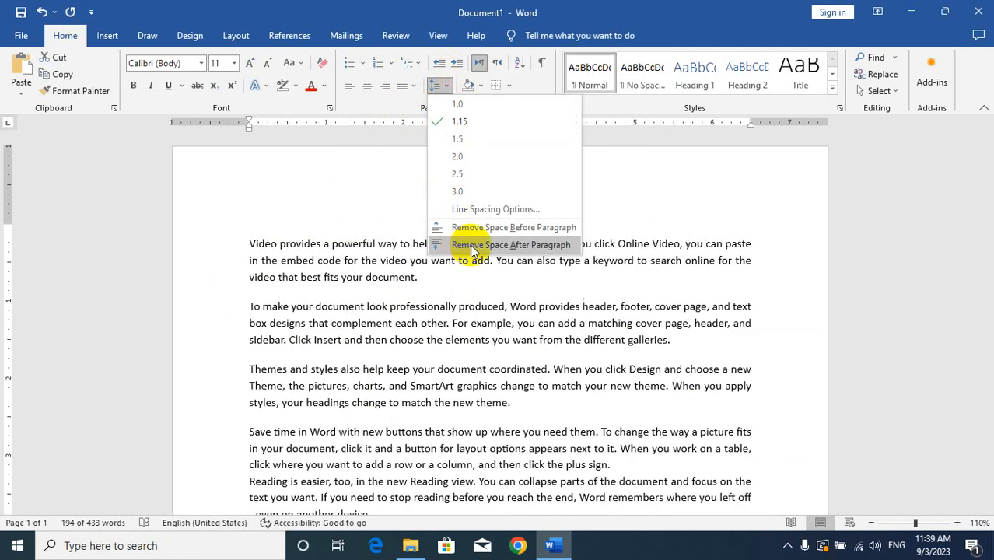
{"action": "left_click", "coordinate": [471, 245]}
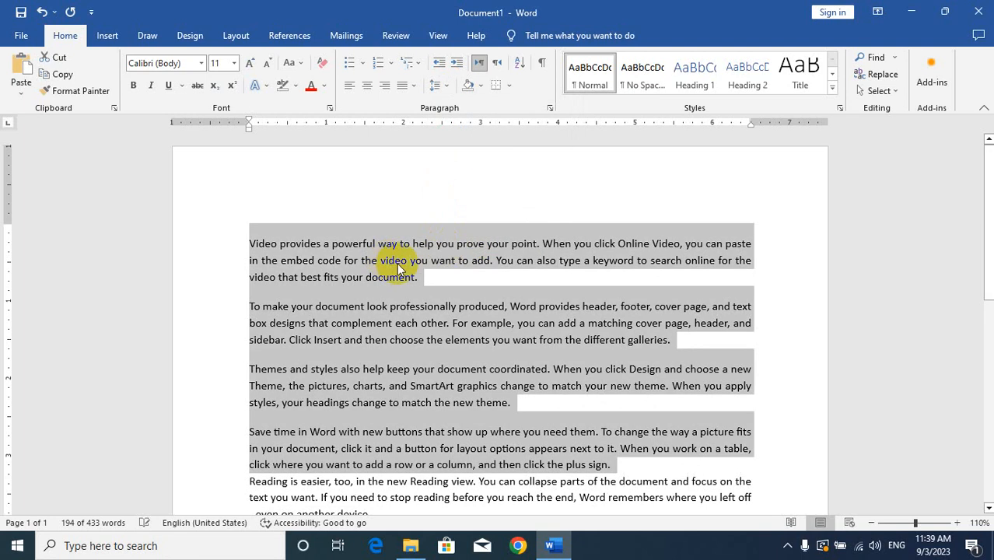
Step: Switch the second paragraph's text direction to right-to-left and back to left-to-right
{"action": "left_click", "coordinate": [247, 311]}
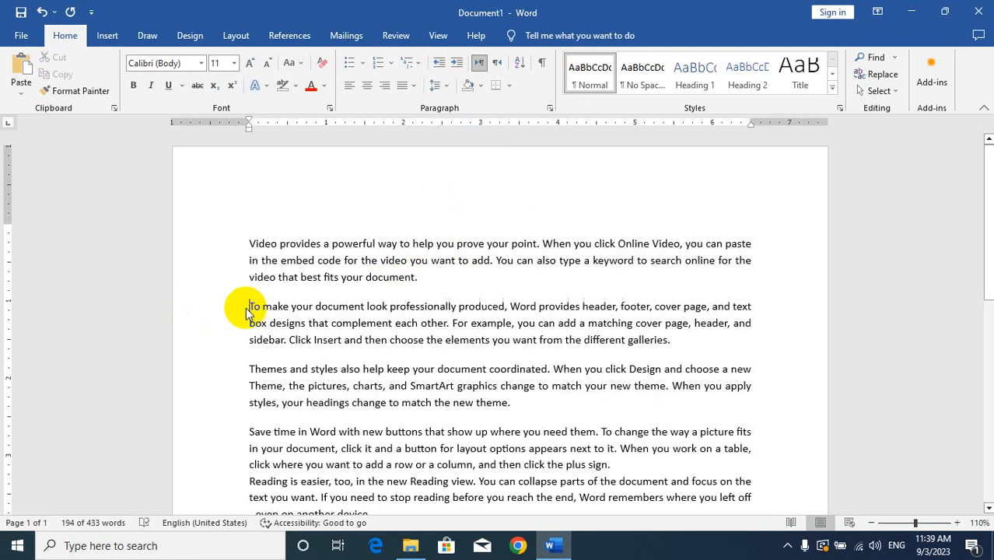
{"action": "left_click", "coordinate": [440, 85]}
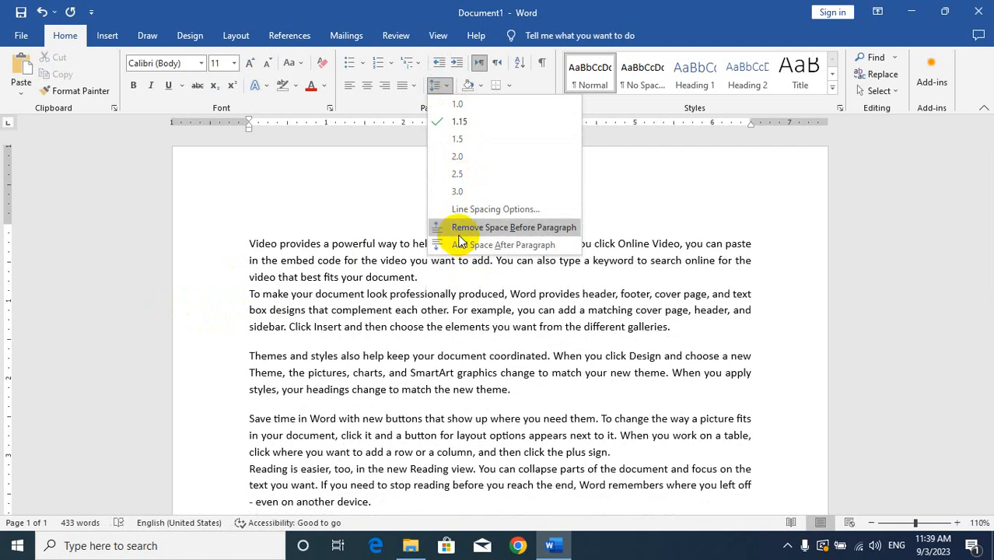
{"action": "left_click", "coordinate": [439, 286]}
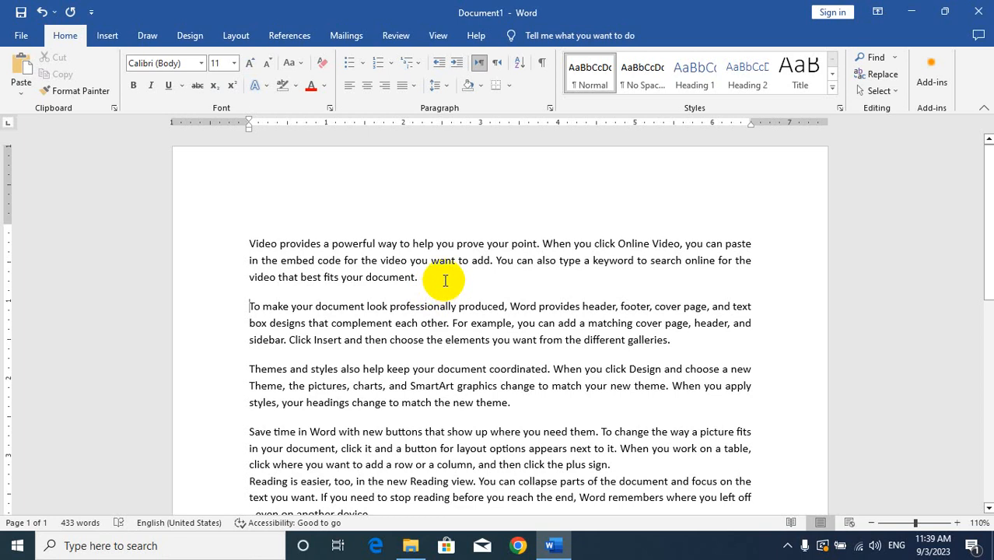
{"action": "left_click", "coordinate": [496, 63]}
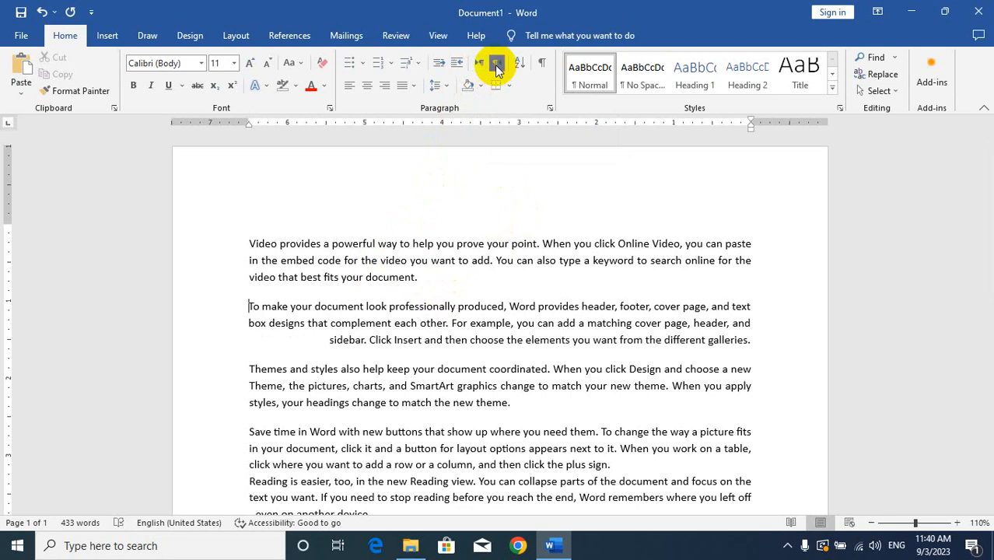
{"action": "left_click", "coordinate": [481, 66]}
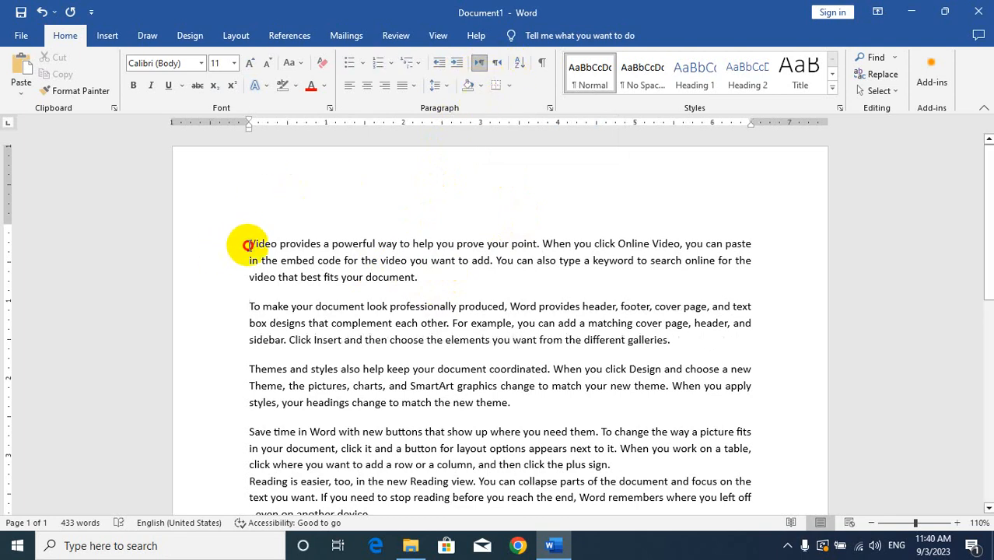
Step: Shade the first five paragraphs with a pink picked from the standard set of additional colours
{"action": "left_click_drag", "start_coordinate": [249, 246], "coordinate": [747, 502]}
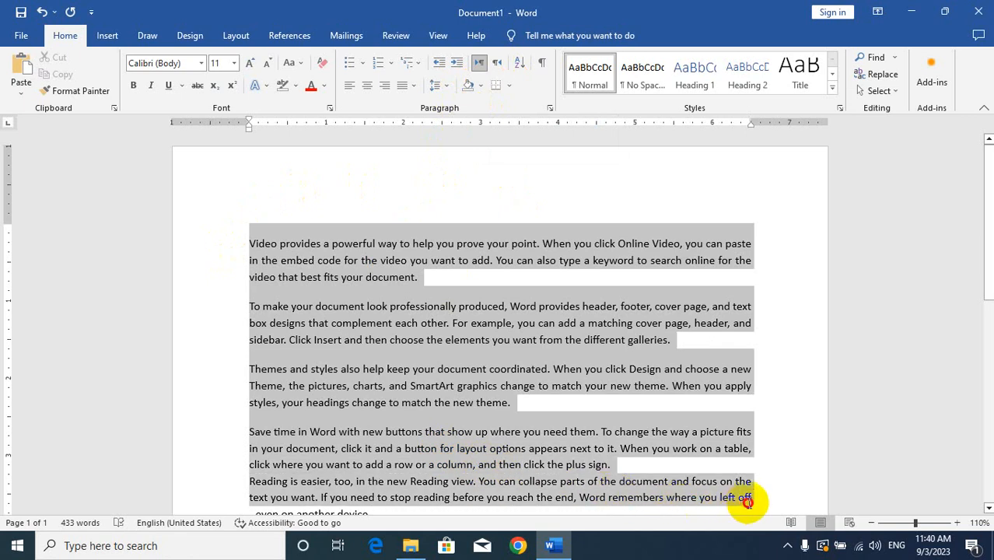
{"action": "left_click", "coordinate": [480, 85]}
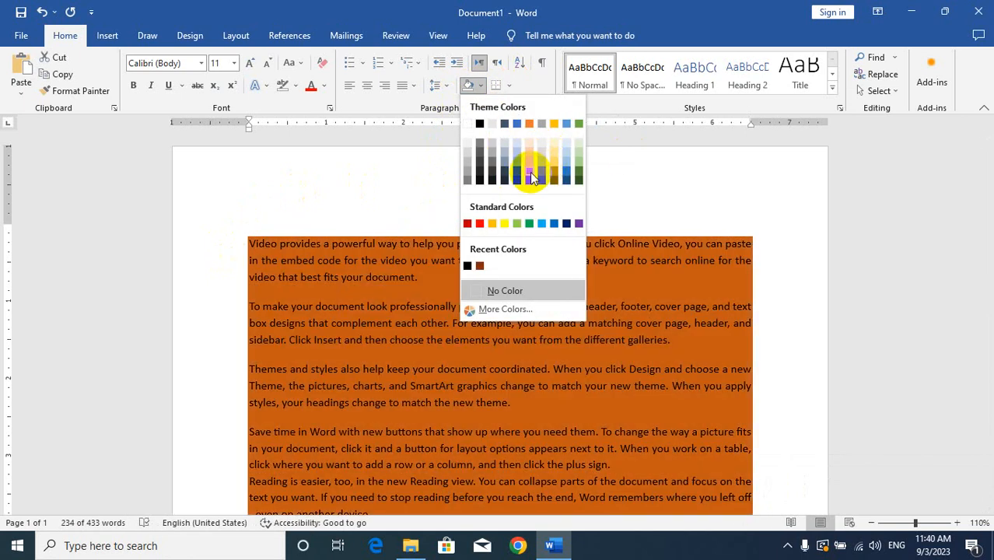
{"action": "left_click", "coordinate": [504, 310]}
{"action": "left_click", "coordinate": [484, 255]}
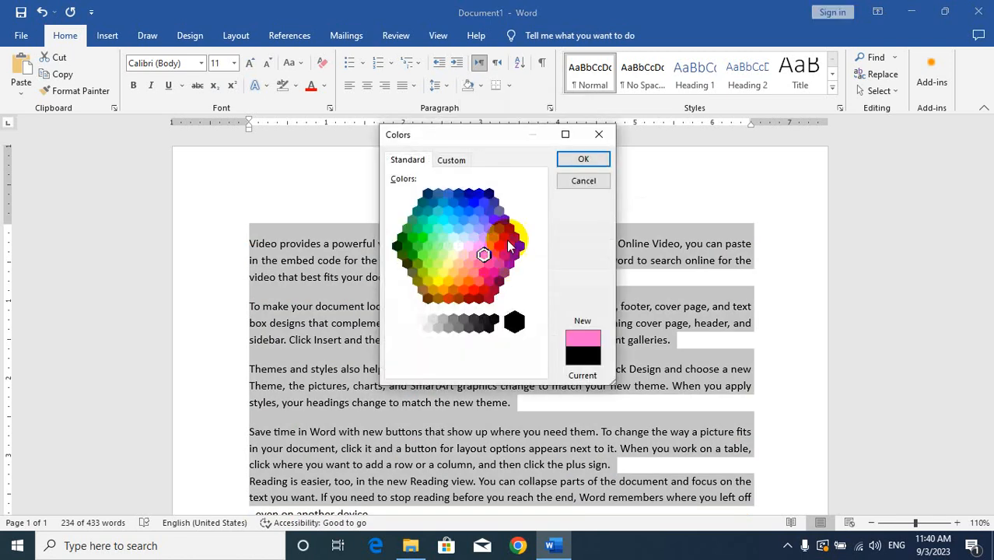
{"action": "left_click", "coordinate": [584, 160]}
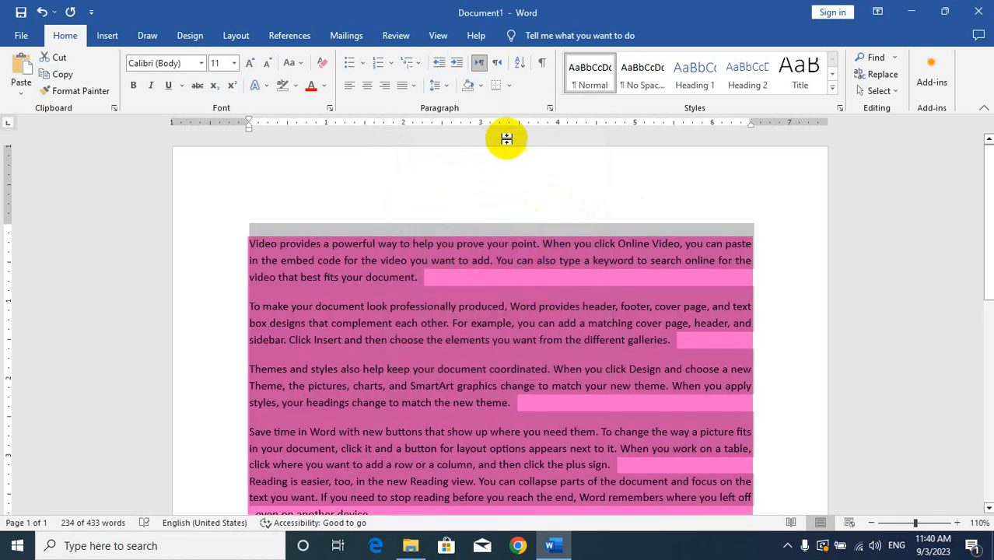
Step: Remove the shading from the first five paragraphs and deselect the text
{"action": "left_click", "coordinate": [482, 89]}
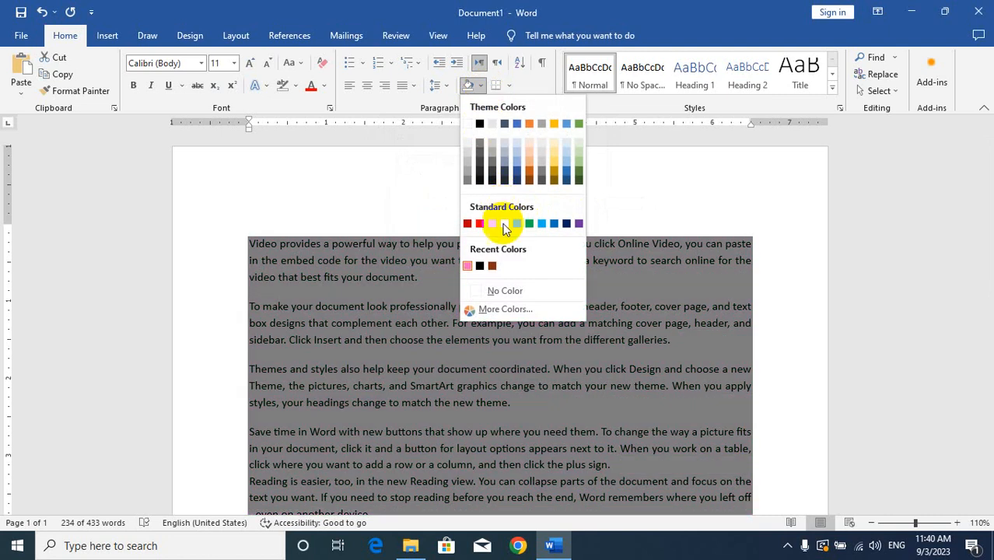
{"action": "left_click", "coordinate": [497, 291]}
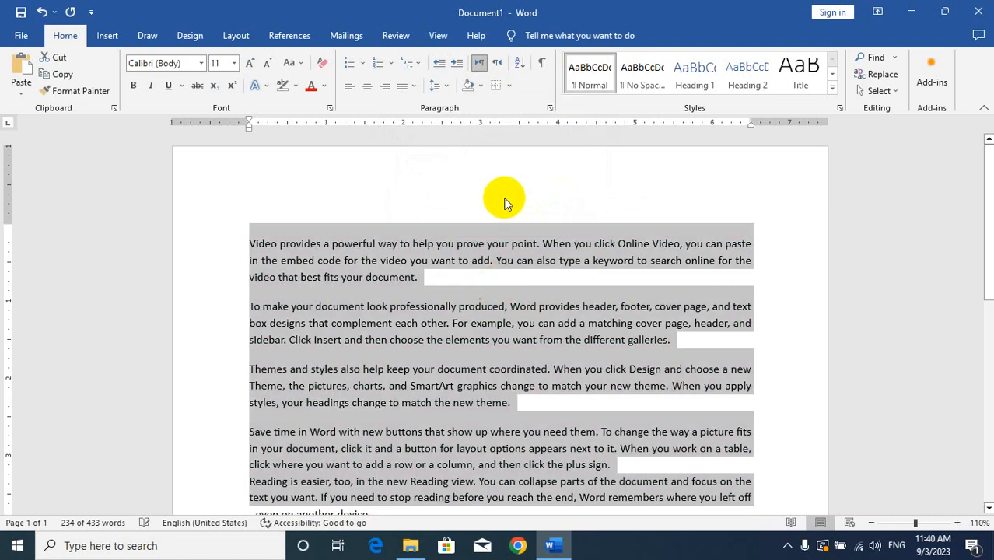
{"action": "left_click", "coordinate": [492, 368]}
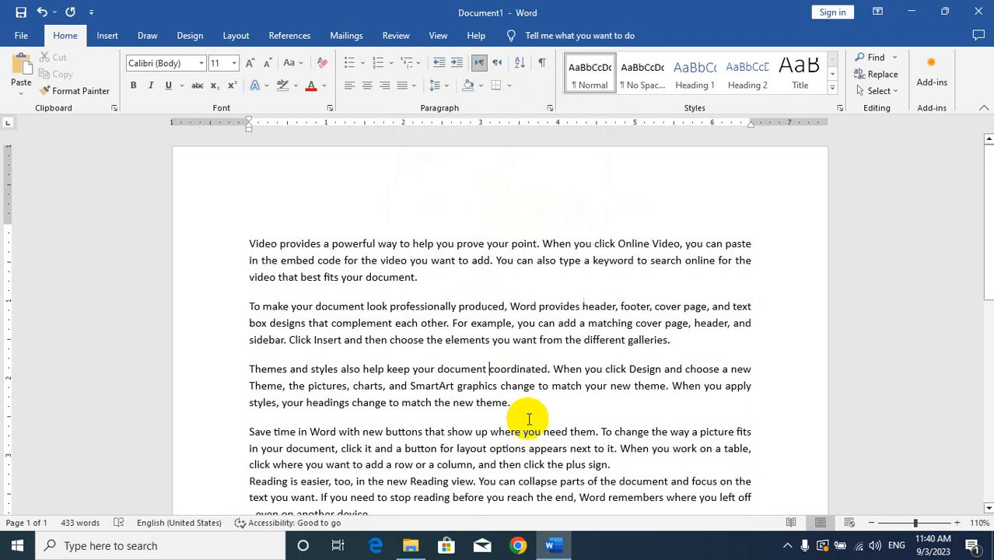
Step: Set up a red, 3 pt box border with a thick shaded line style for the first three paragraphs
{"action": "left_click_drag", "start_coordinate": [523, 430], "coordinate": [289, 289]}
{"action": "left_click_drag", "start_coordinate": [501, 404], "coordinate": [246, 234]}
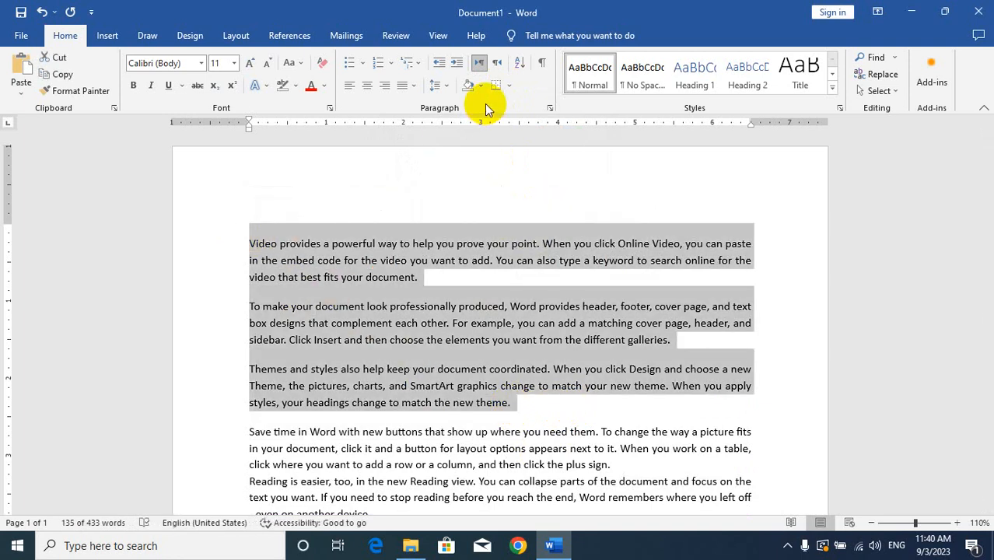
{"action": "left_click", "coordinate": [510, 84]}
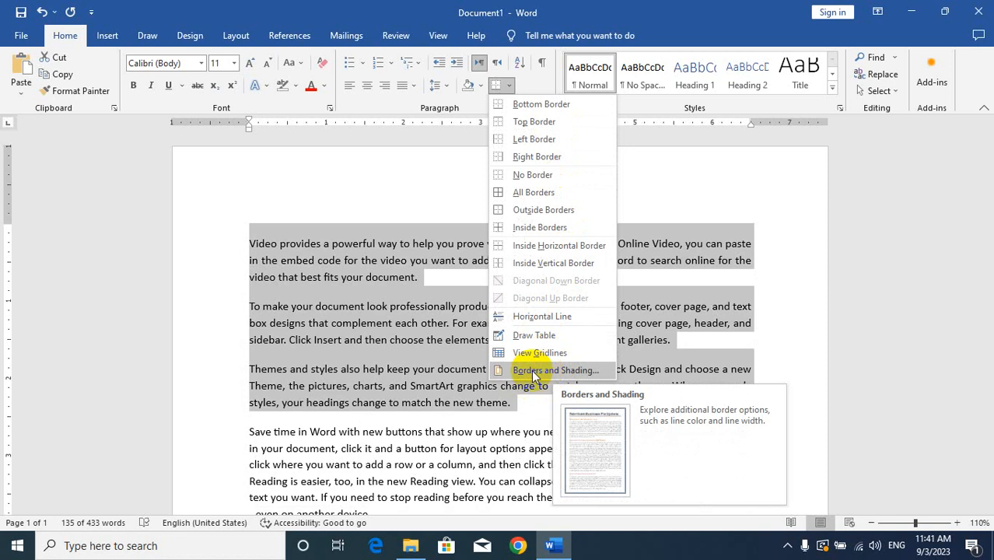
{"action": "left_click", "coordinate": [534, 373]}
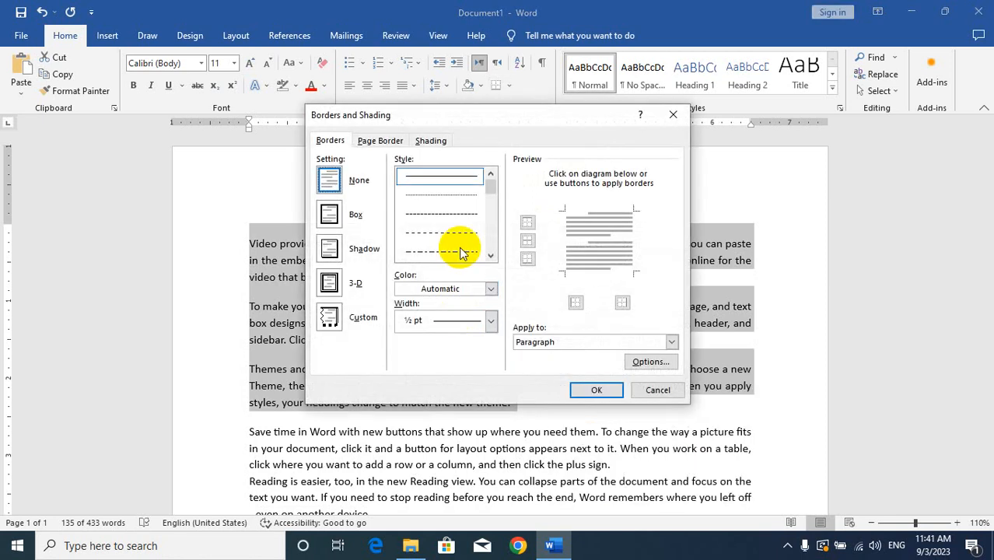
{"action": "left_click_drag", "start_coordinate": [490, 188], "coordinate": [485, 243]}
{"action": "left_click", "coordinate": [455, 218]}
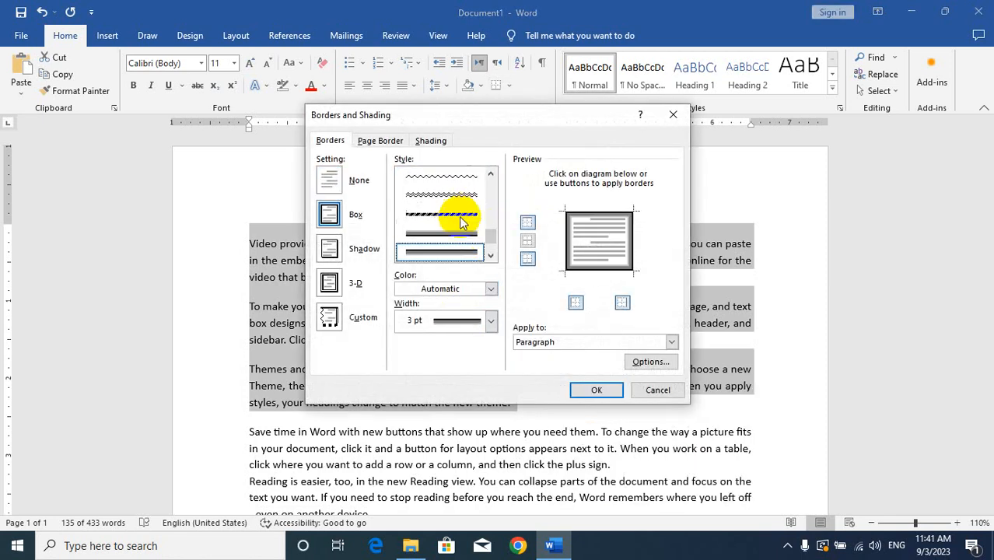
{"action": "left_click", "coordinate": [463, 291]}
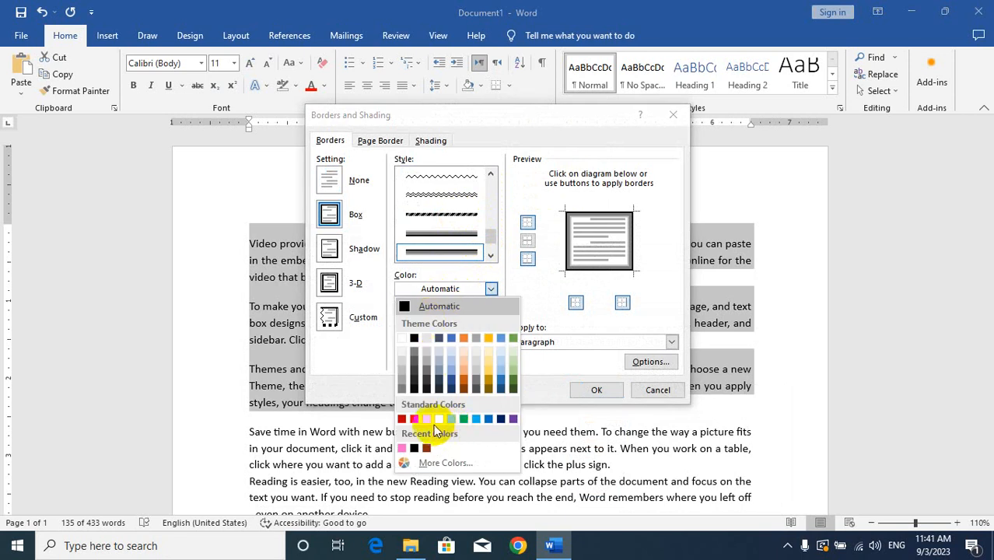
{"action": "left_click", "coordinate": [413, 418]}
{"action": "left_click", "coordinate": [462, 321]}
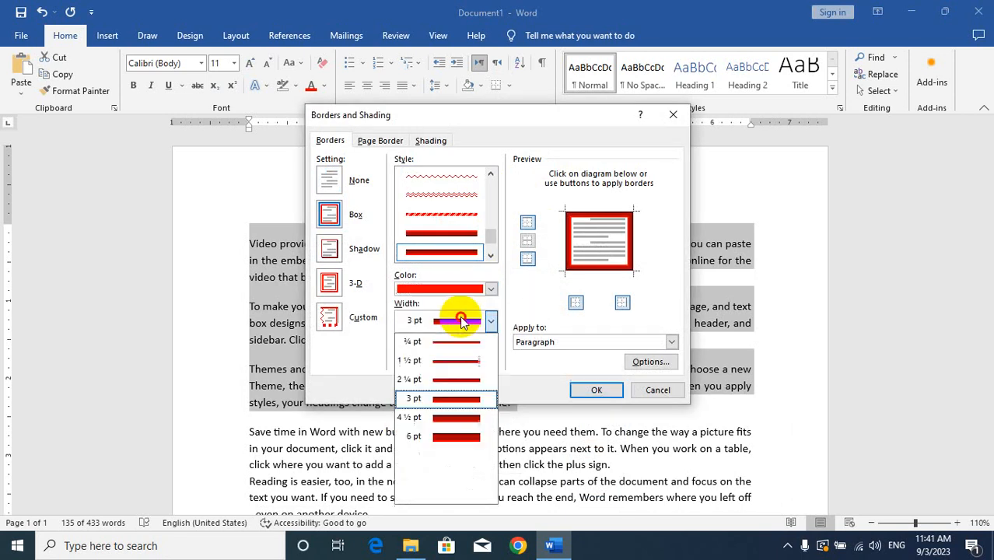
{"action": "left_click", "coordinate": [454, 399]}
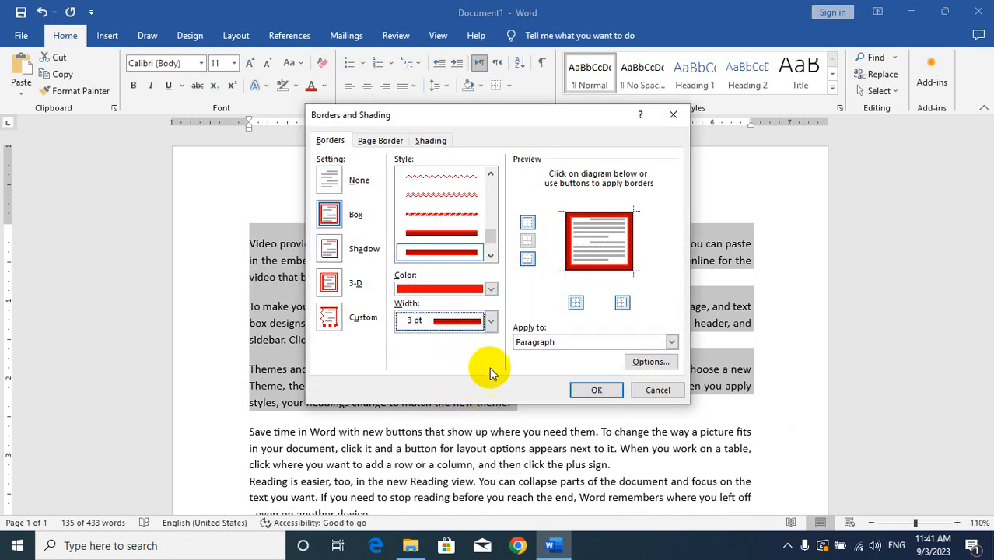
Step: Keep the border on all outer sides, add a horizontal border between the paragraphs, and apply it to the selection
{"action": "left_click", "coordinate": [590, 225]}
{"action": "left_click", "coordinate": [590, 239]}
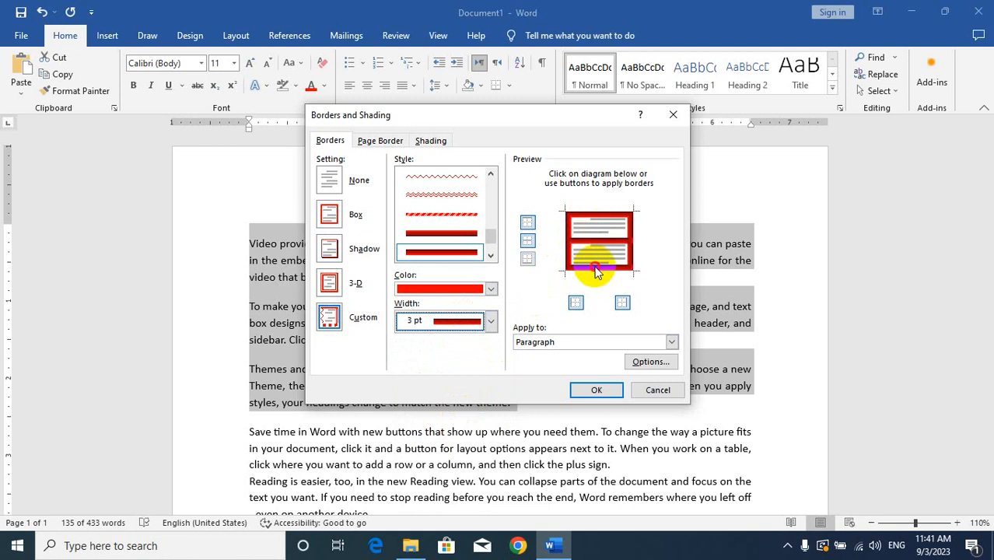
{"action": "left_click", "coordinate": [592, 389]}
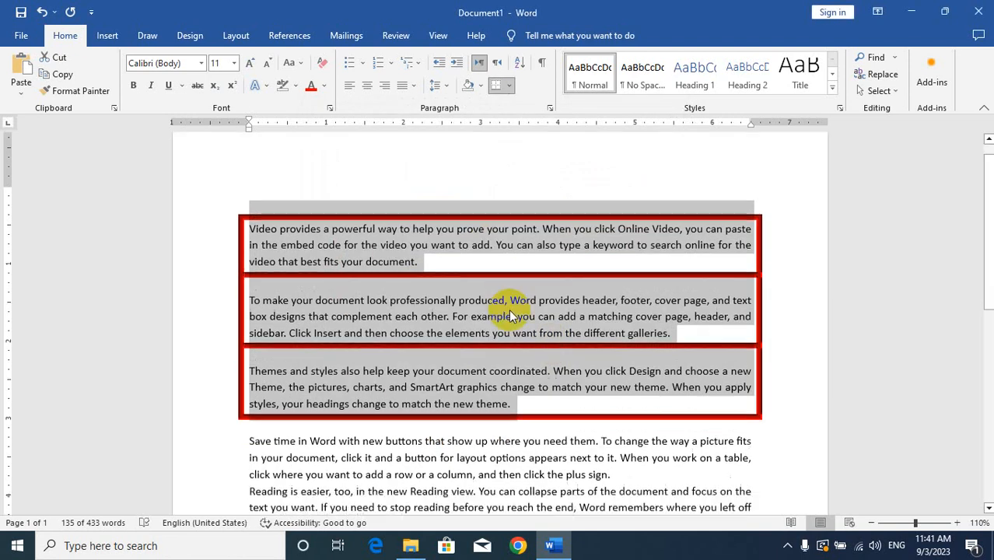
{"action": "scroll", "coordinate": [510, 315], "scroll_direction": "down", "scroll_amount": 1}
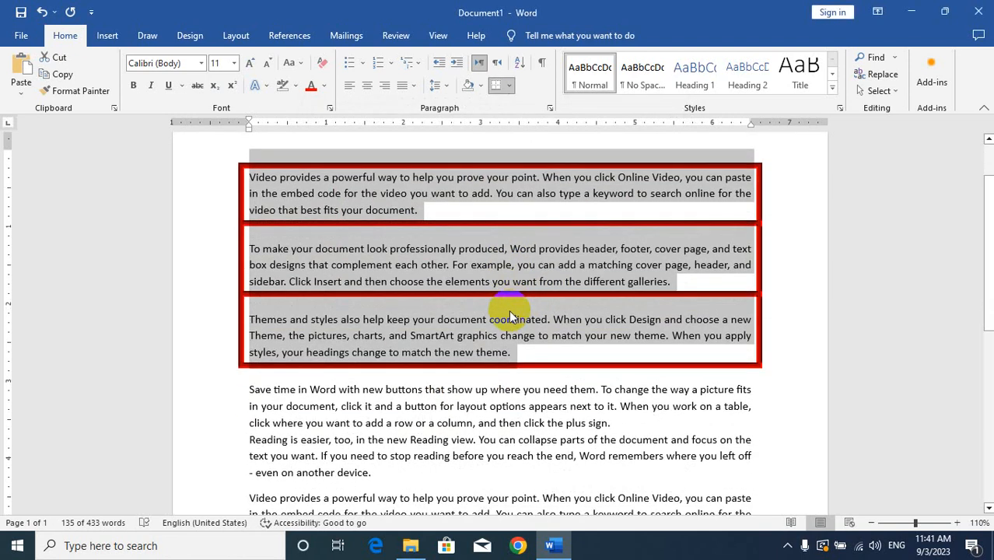
Step: Add a light blue, 4 ½ pt box page border with a thick shaded line style to the whole document
{"action": "left_click", "coordinate": [509, 89]}
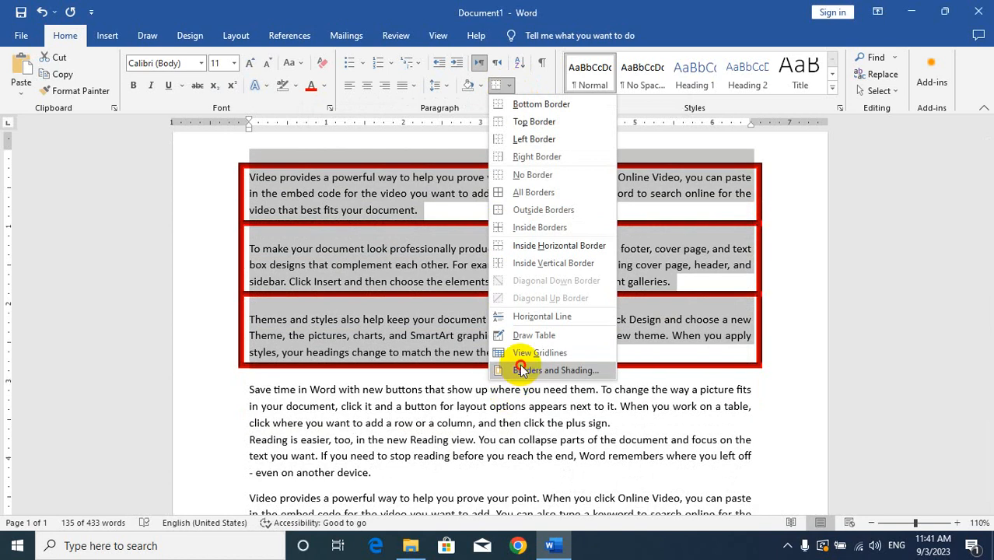
{"action": "left_click", "coordinate": [522, 429]}
{"action": "left_click", "coordinate": [382, 140]}
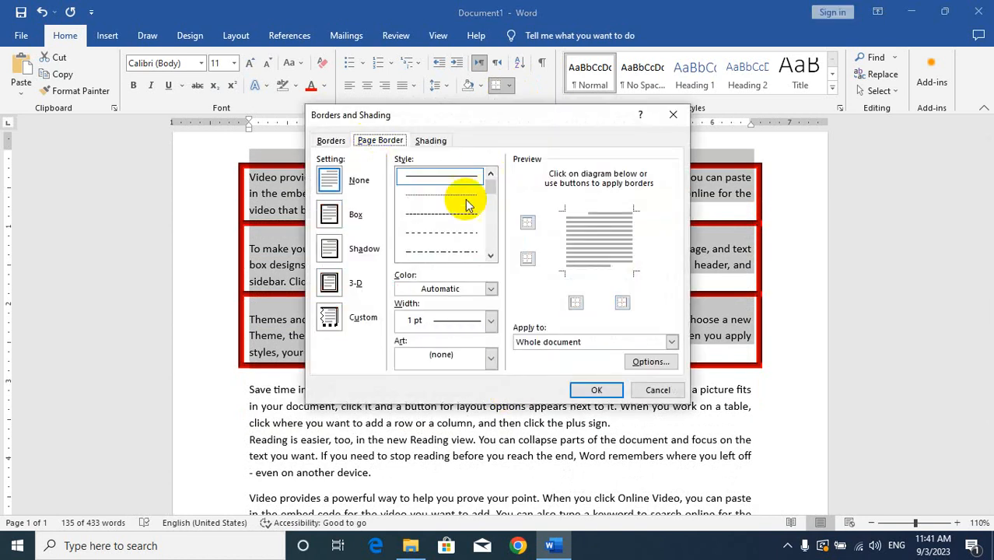
{"action": "left_click_drag", "start_coordinate": [495, 190], "coordinate": [492, 239]}
{"action": "left_click", "coordinate": [457, 225]}
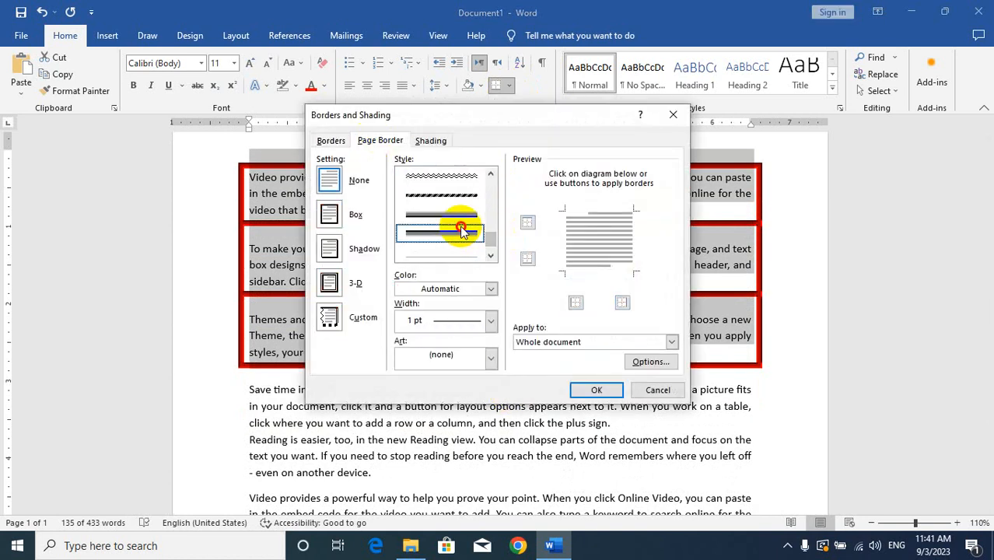
{"action": "left_click", "coordinate": [482, 288]}
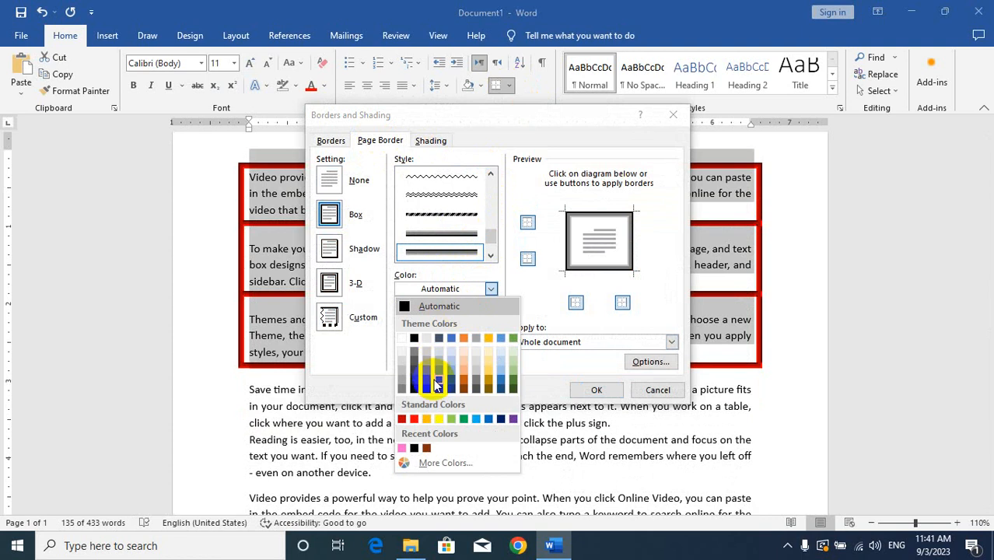
{"action": "left_click", "coordinate": [473, 418]}
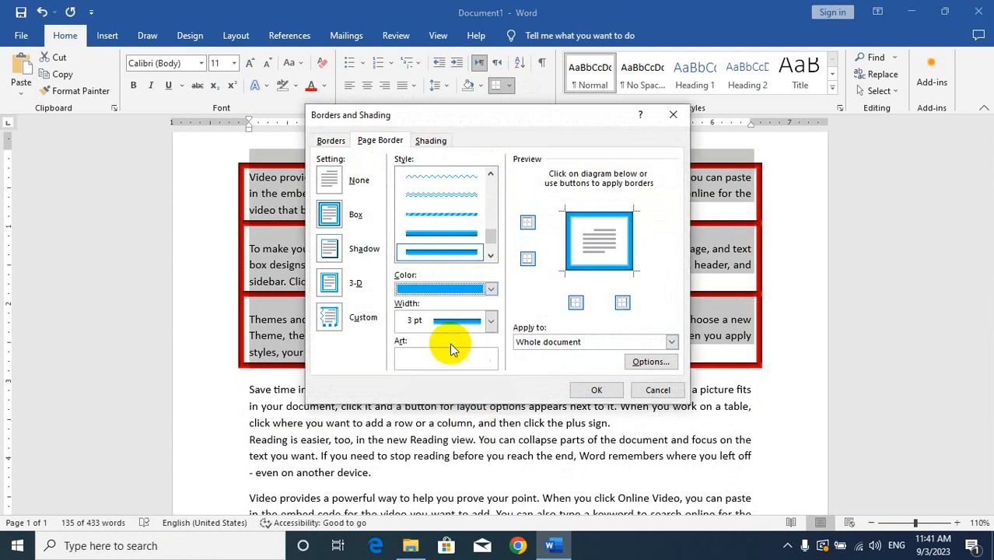
{"action": "left_click", "coordinate": [454, 322]}
{"action": "left_click", "coordinate": [457, 420]}
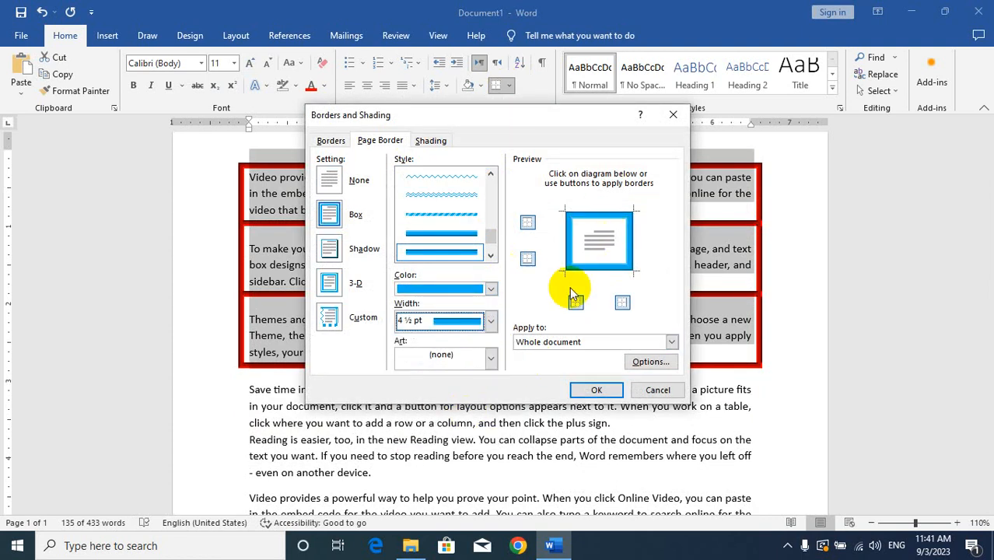
{"action": "left_click", "coordinate": [596, 390]}
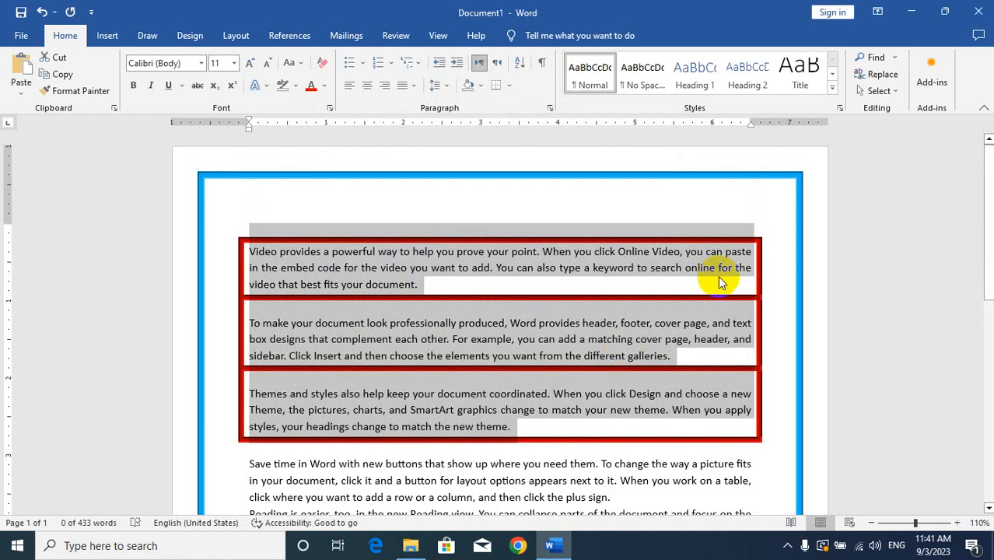
{"action": "scroll", "coordinate": [229, 393], "scroll_direction": "down", "scroll_amount": 10}
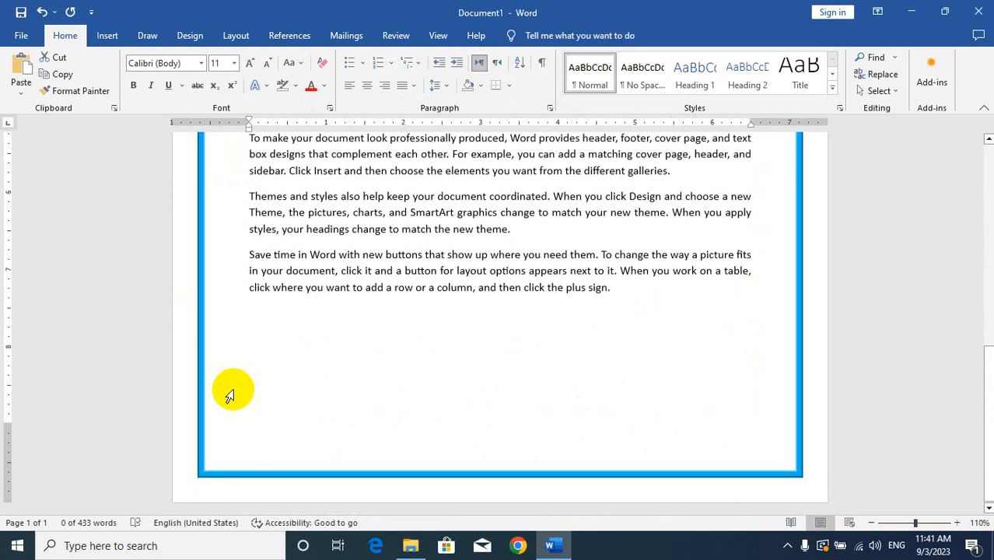
{"action": "scroll", "coordinate": [228, 393], "scroll_direction": "up", "scroll_amount": 6}
{"action": "scroll", "coordinate": [255, 378], "scroll_direction": "up", "scroll_amount": 4}
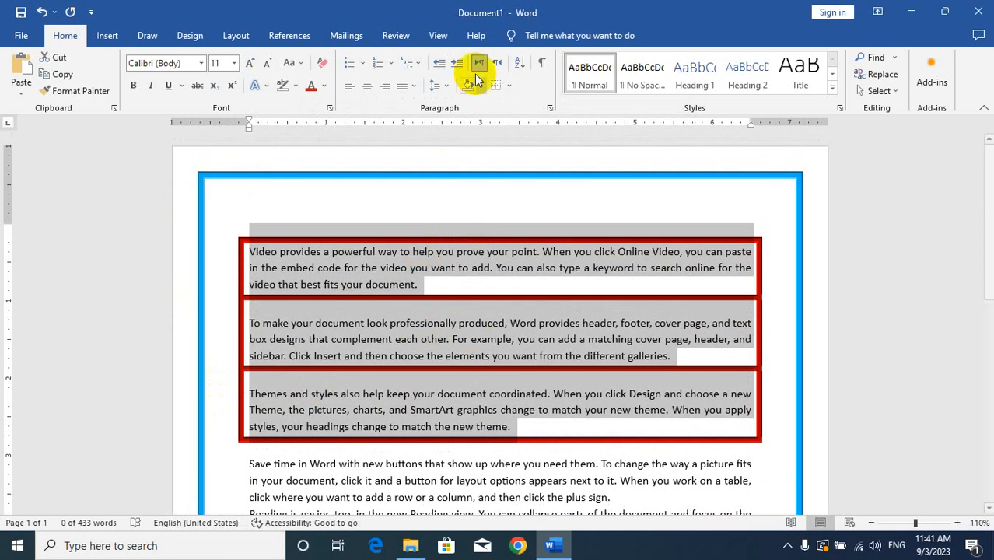
Step: Fill the first three paragraphs with a dark orange theme colour through the Borders and Shading settings
{"action": "left_click", "coordinate": [512, 85]}
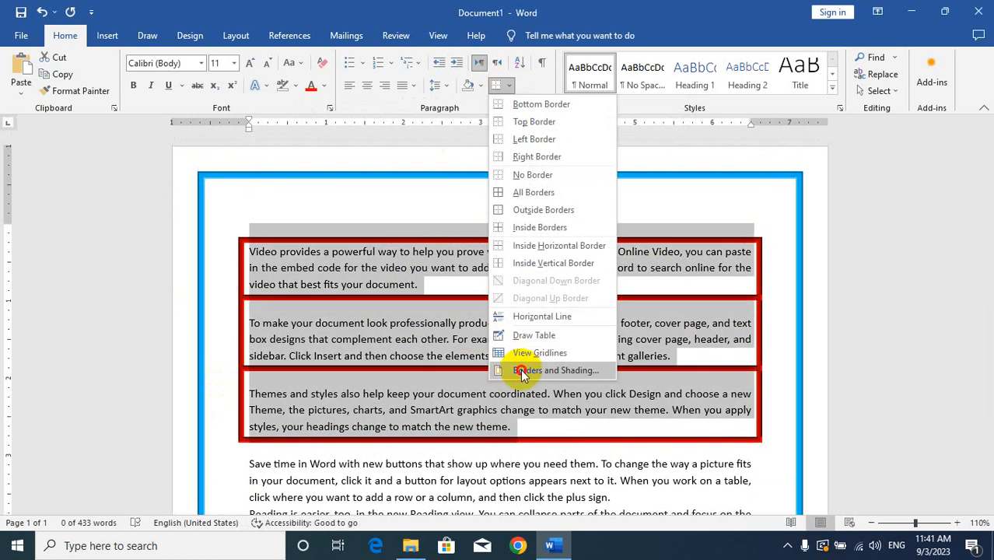
{"action": "left_click", "coordinate": [522, 371]}
{"action": "left_click", "coordinate": [437, 146]}
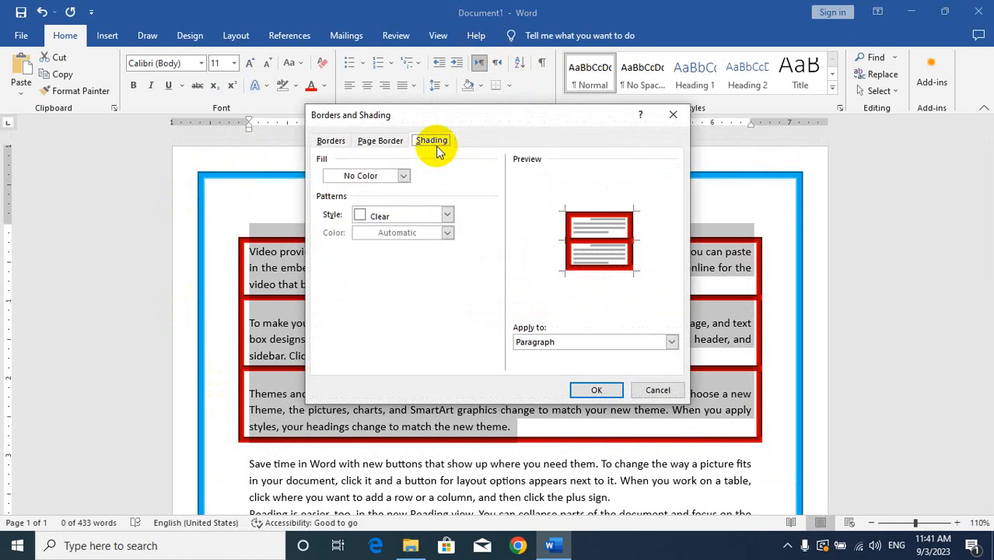
{"action": "left_click", "coordinate": [403, 177]}
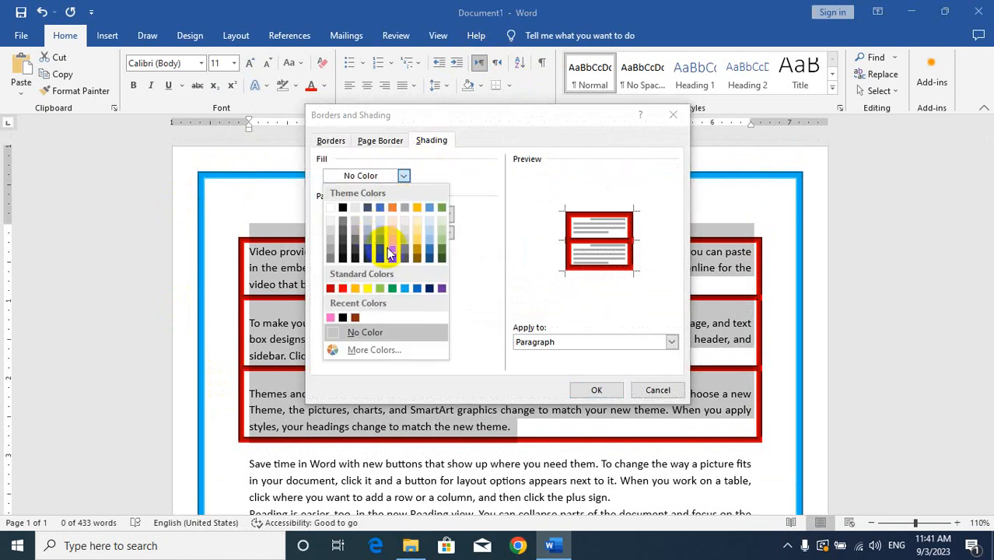
{"action": "left_click", "coordinate": [392, 247]}
{"action": "left_click", "coordinate": [583, 389]}
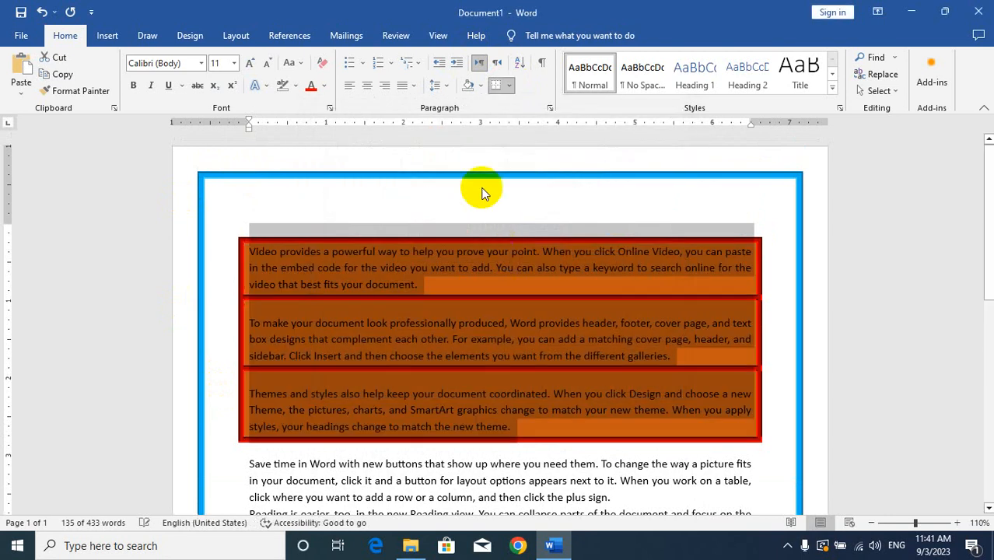
Step: Remove the shading and all borders from the first three paragraphs
{"action": "left_click", "coordinate": [481, 87]}
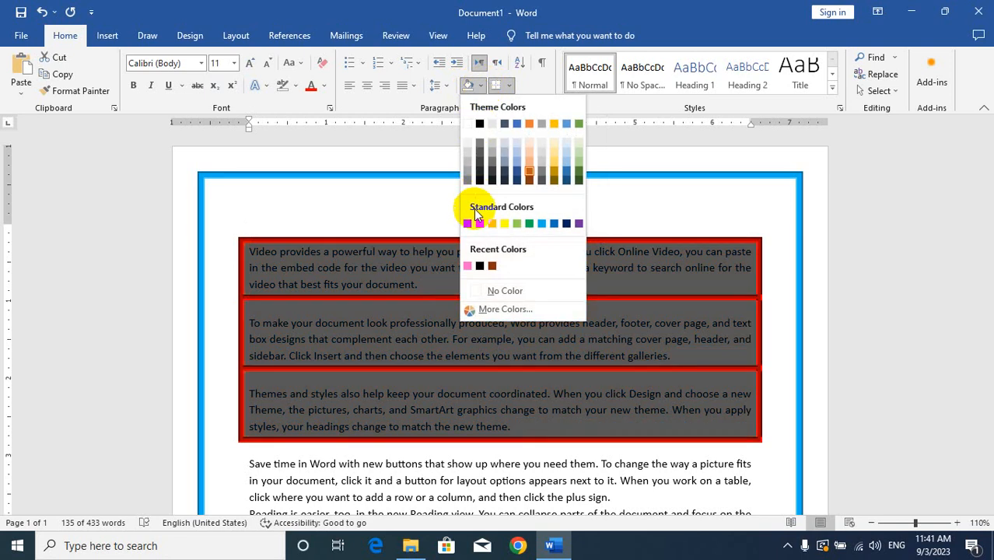
{"action": "left_click", "coordinate": [489, 290]}
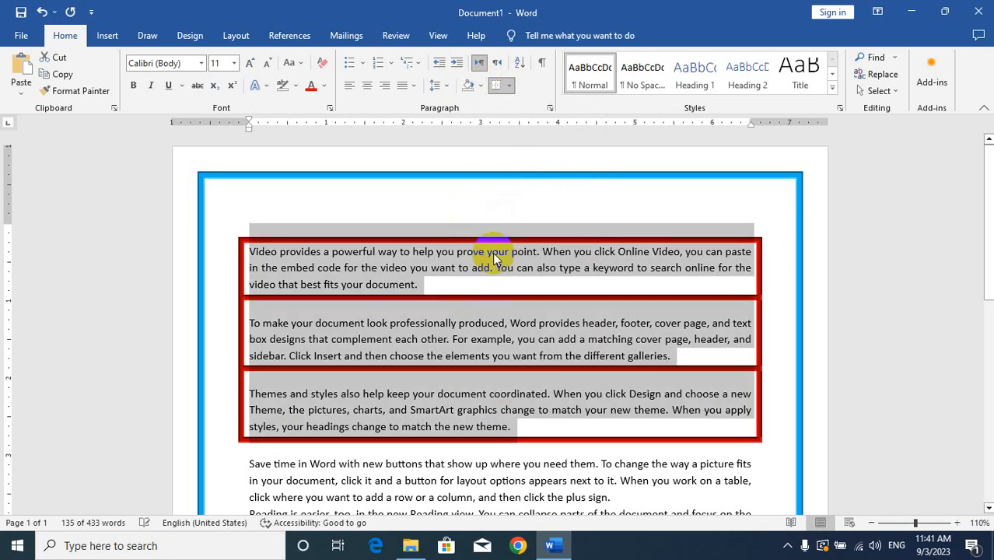
{"action": "left_click", "coordinate": [509, 92]}
{"action": "left_click", "coordinate": [516, 173]}
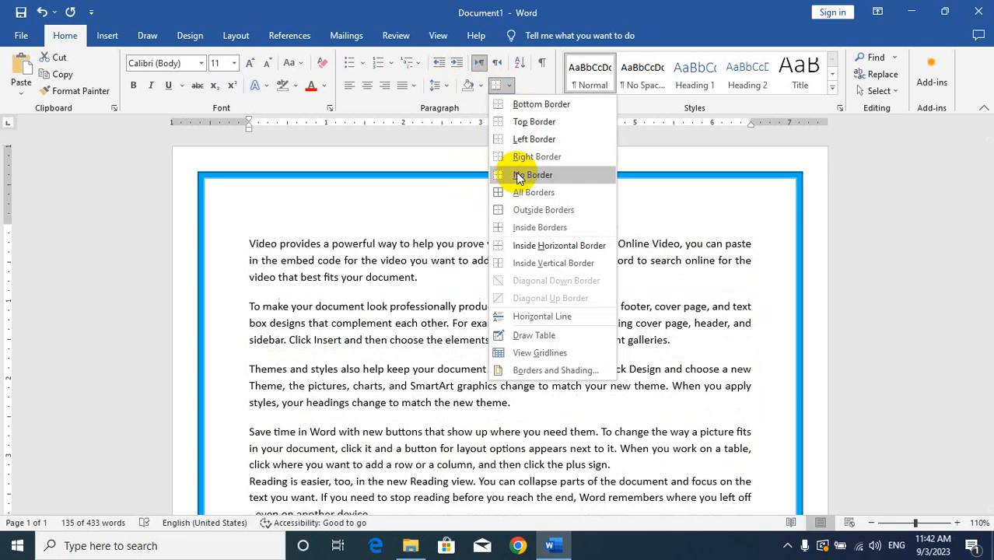
Step: Clear the blue page border in the Borders and Shading settings and choose the red hearts art for the border
{"action": "left_click", "coordinate": [509, 88]}
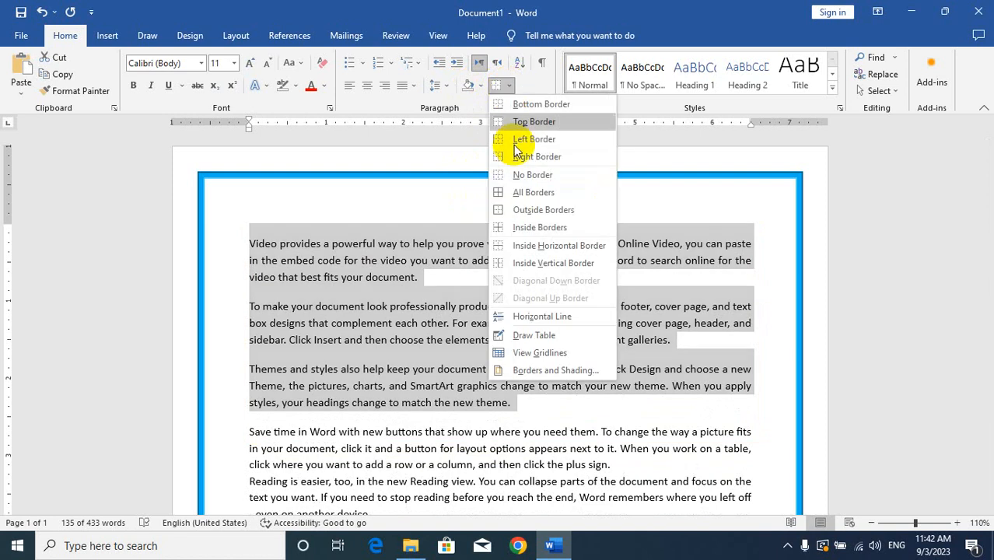
{"action": "left_click", "coordinate": [550, 370]}
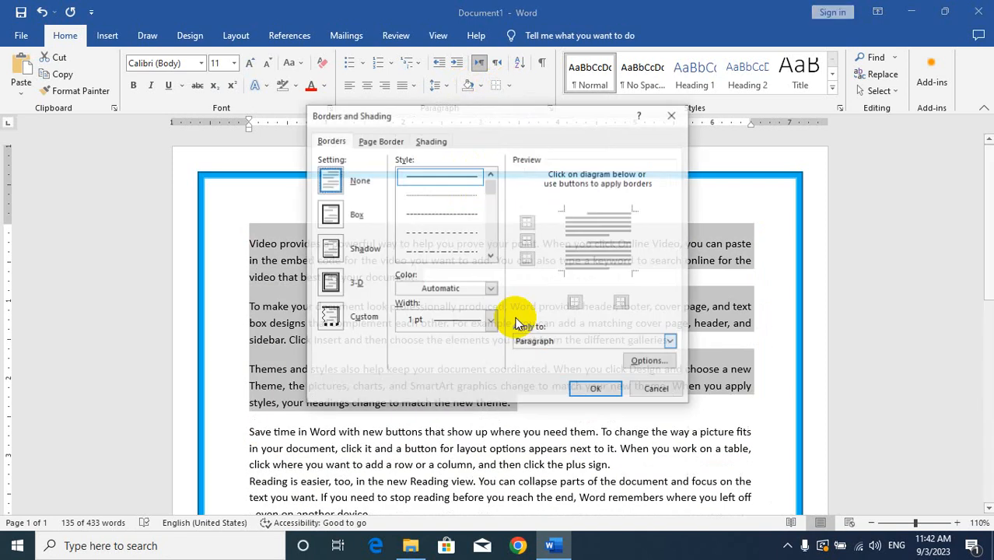
{"action": "left_click", "coordinate": [365, 140]}
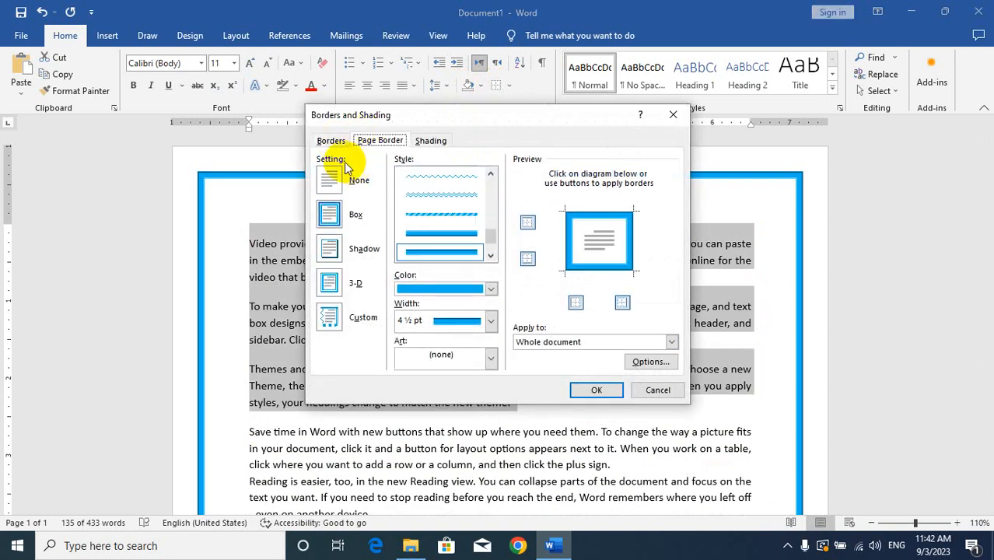
{"action": "left_click", "coordinate": [329, 179]}
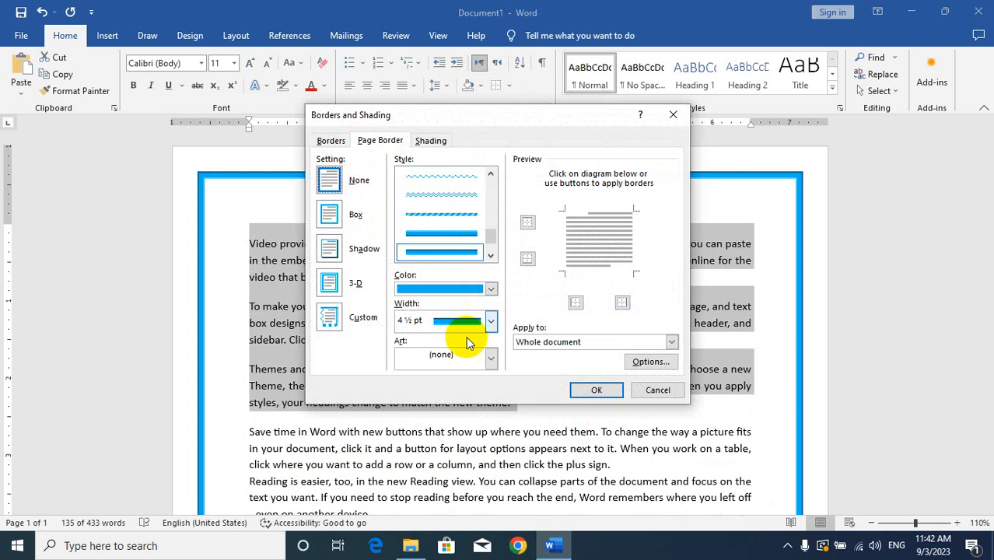
{"action": "left_click", "coordinate": [418, 356]}
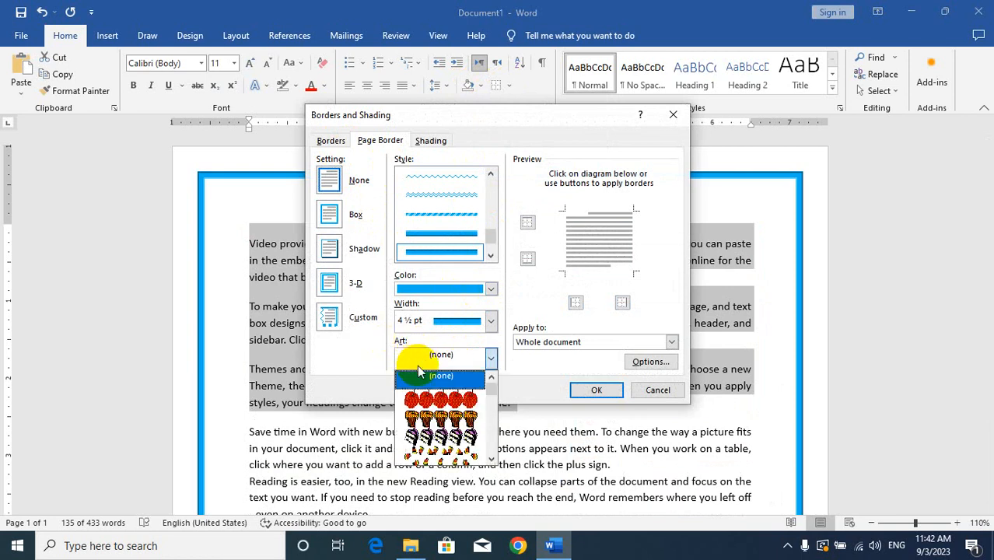
{"action": "scroll", "coordinate": [426, 401], "scroll_direction": "down", "scroll_amount": 5}
{"action": "scroll", "coordinate": [436, 406], "scroll_direction": "down", "scroll_amount": 3}
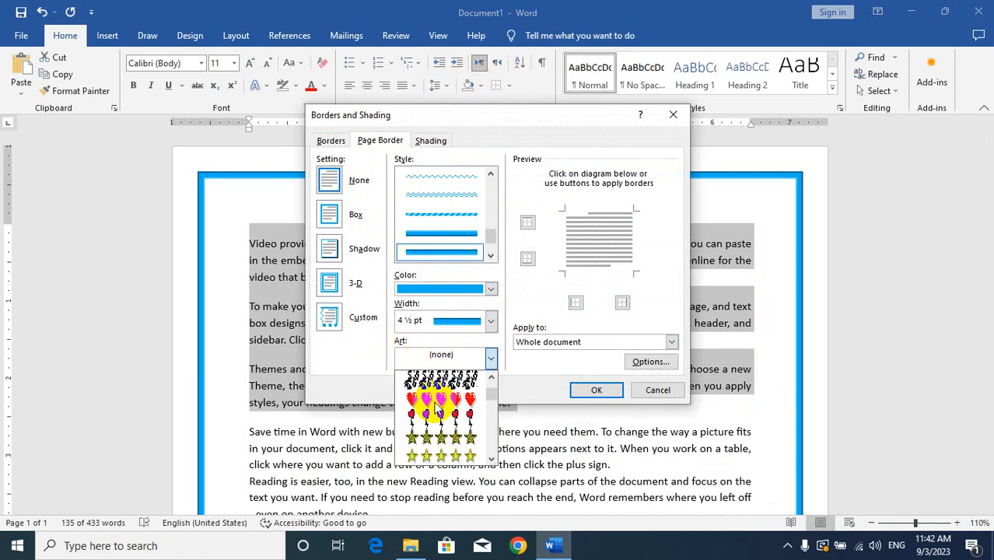
{"action": "left_click", "coordinate": [439, 400]}
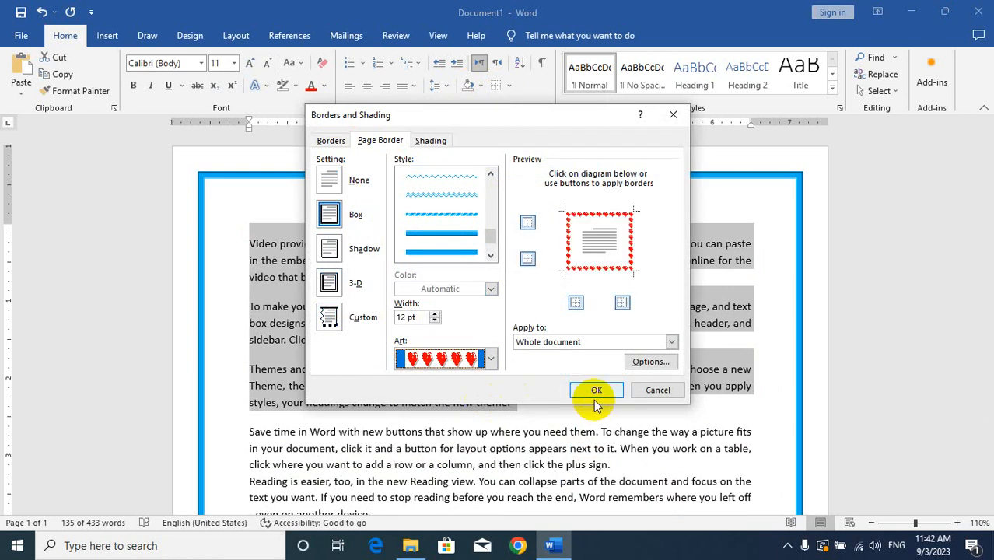
Step: Set the heart page border's width to 20 pt and apply it to the whole document
{"action": "left_click", "coordinate": [433, 320]}
{"action": "left_click", "coordinate": [434, 315]}
{"action": "left_click", "coordinate": [433, 315]}
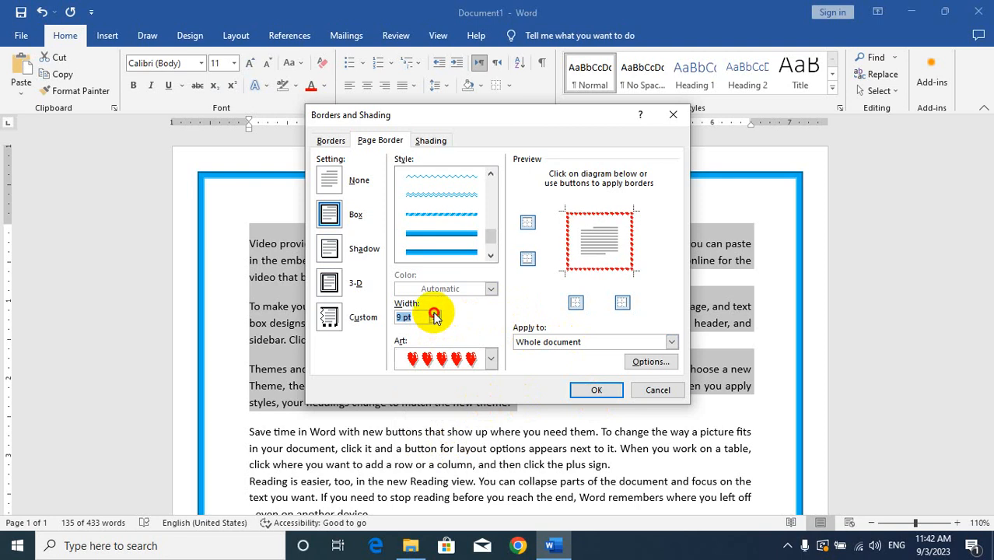
{"action": "left_click", "coordinate": [434, 315]}
{"action": "left_click", "coordinate": [434, 315]}
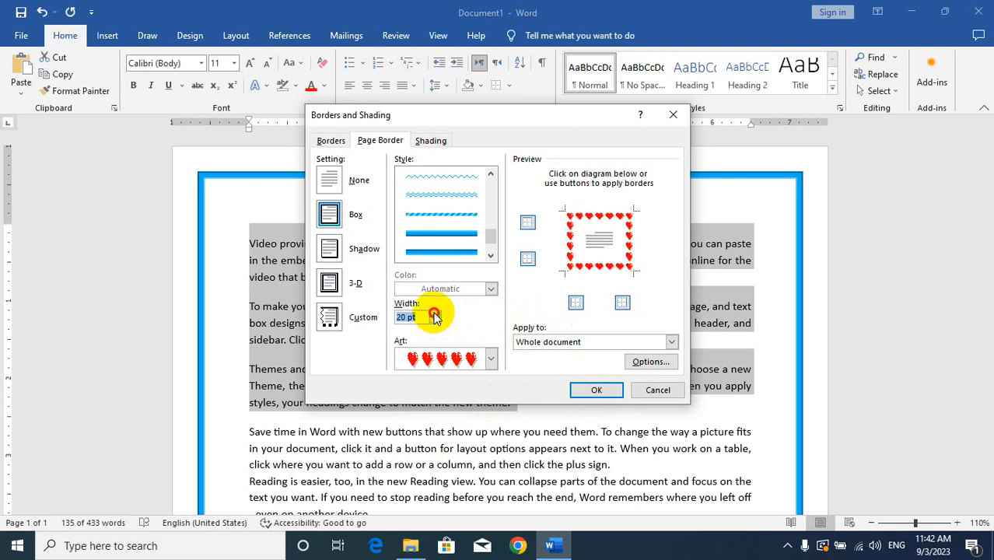
{"action": "left_click", "coordinate": [588, 388]}
{"action": "scroll", "coordinate": [543, 299], "scroll_direction": "down", "scroll_amount": 3}
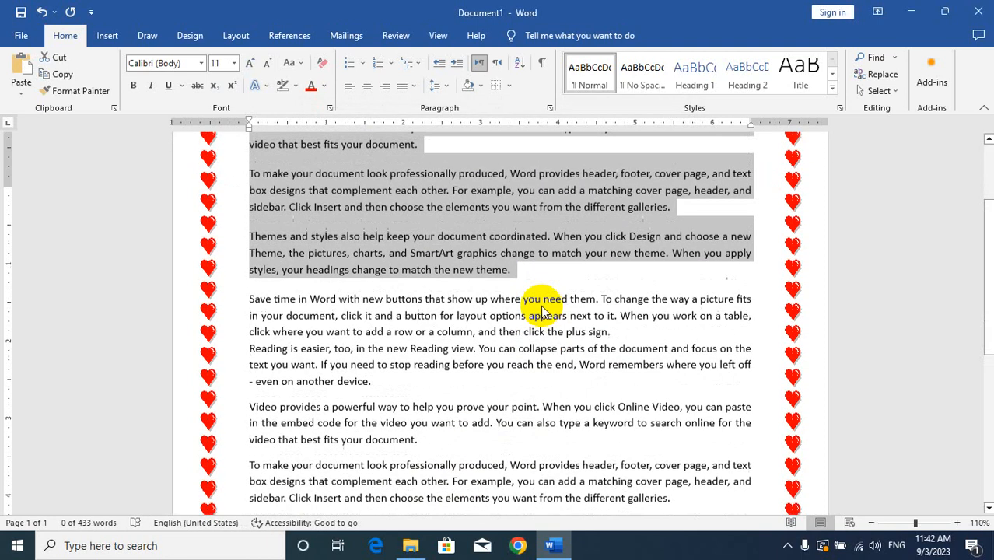
{"action": "scroll", "coordinate": [538, 307], "scroll_direction": "up", "scroll_amount": 3}
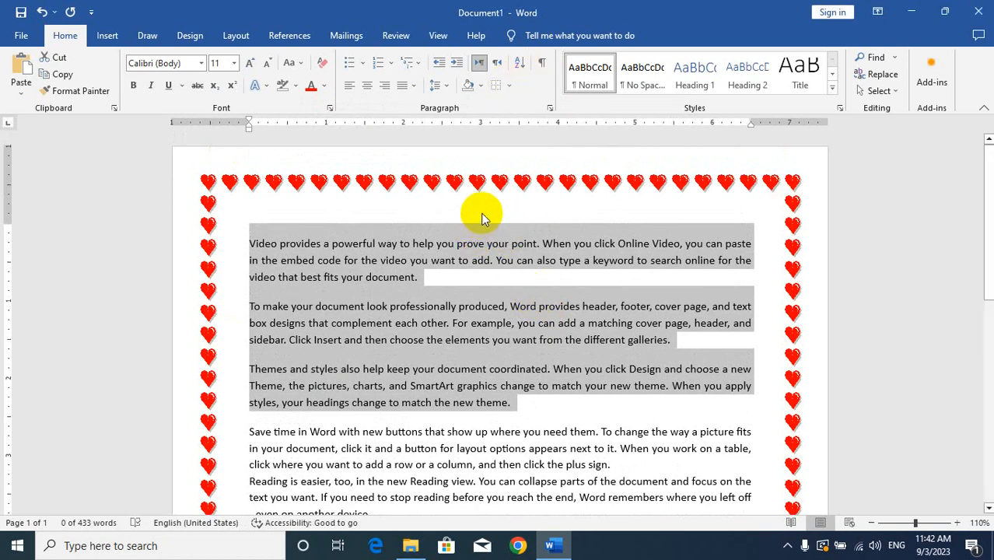
Step: Replace all the document text with a list of seven first names in capitals, one per line, without stray characters
{"action": "key", "text": "ctrl+a"}
{"action": "key", "text": "Delete"}
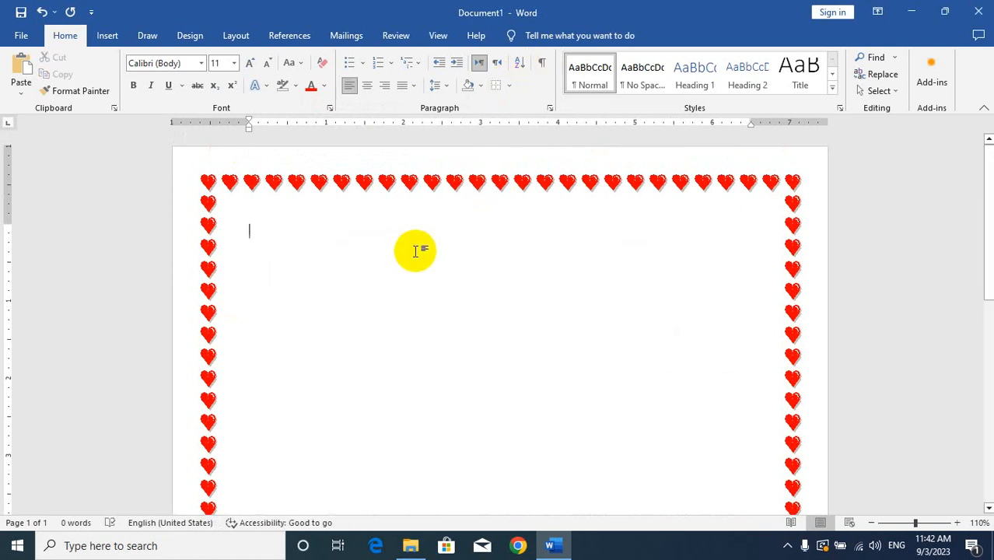
{"action": "type", "text": "KHAN "}
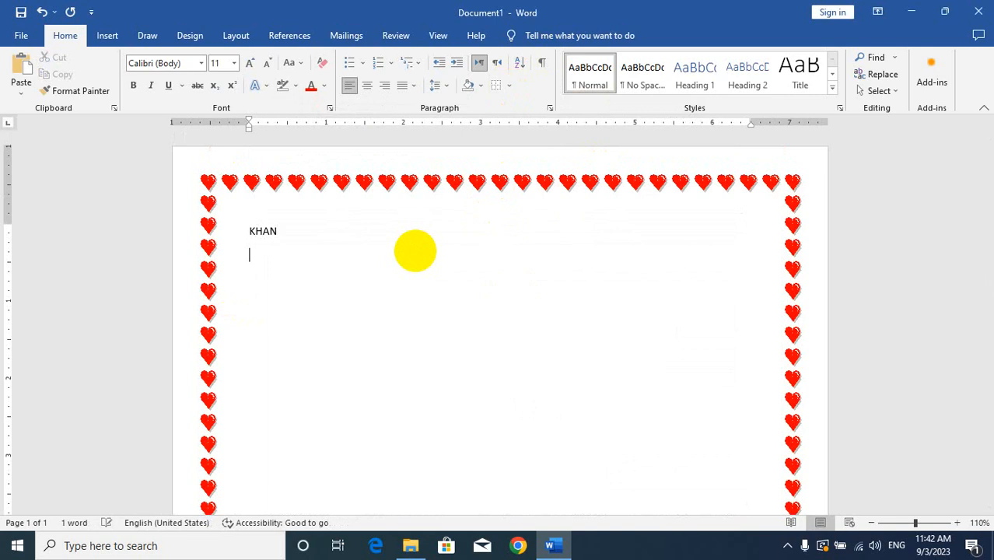
{"action": "type", "text": "WAC"}
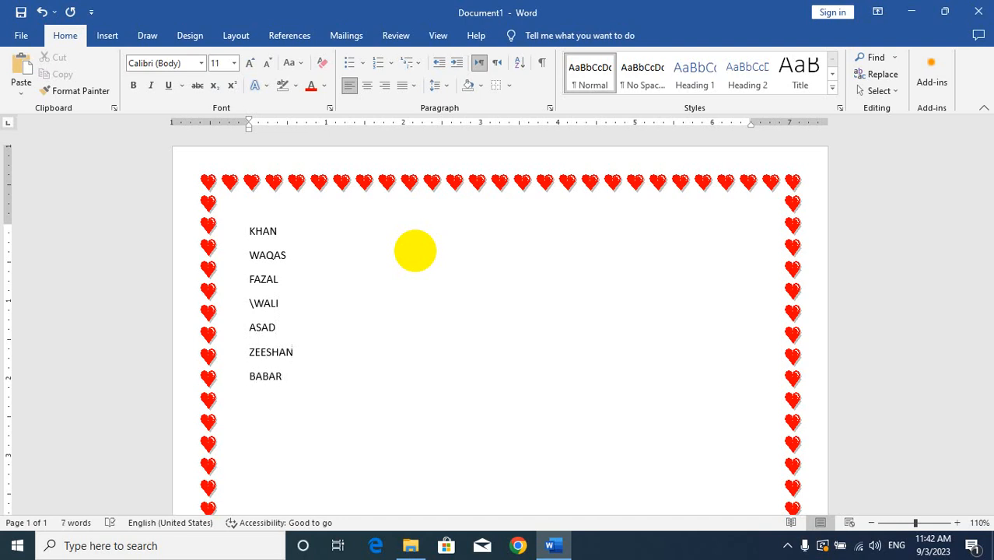
{"action": "left_click", "coordinate": [254, 301]}
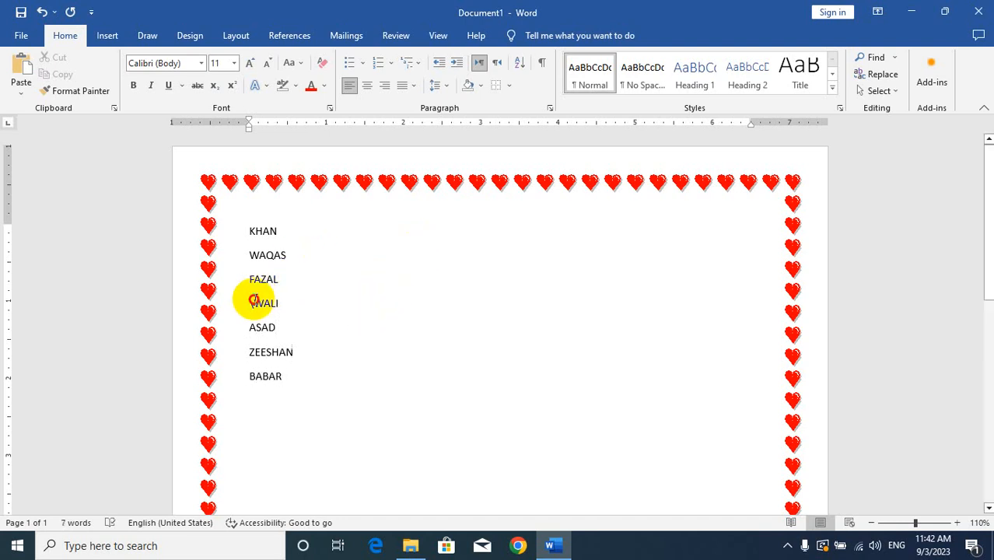
{"action": "key", "text": "BackSpace"}
Step: Sort the seven names by paragraph as text in ascending order, with no header row
{"action": "left_click_drag", "start_coordinate": [300, 375], "coordinate": [245, 231]}
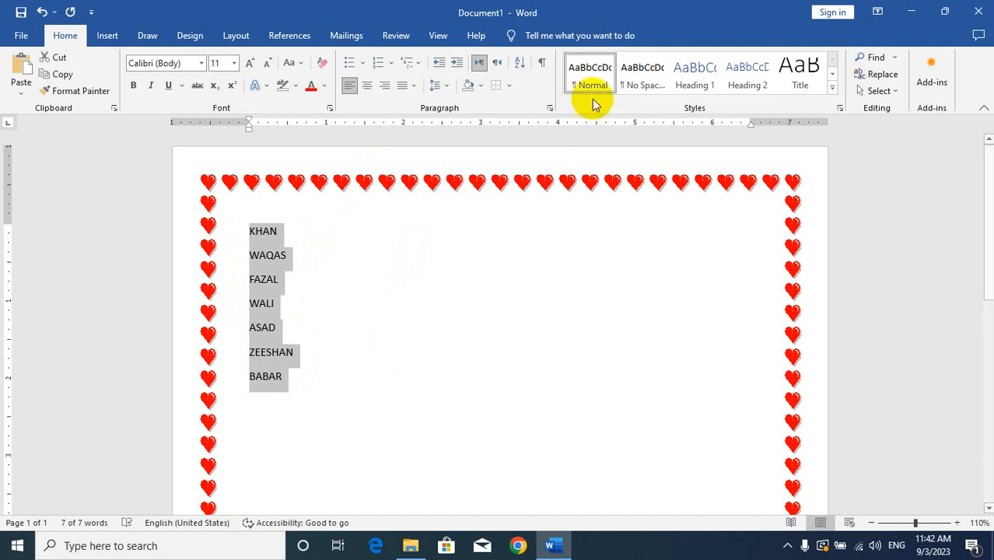
{"action": "left_click", "coordinate": [519, 62]}
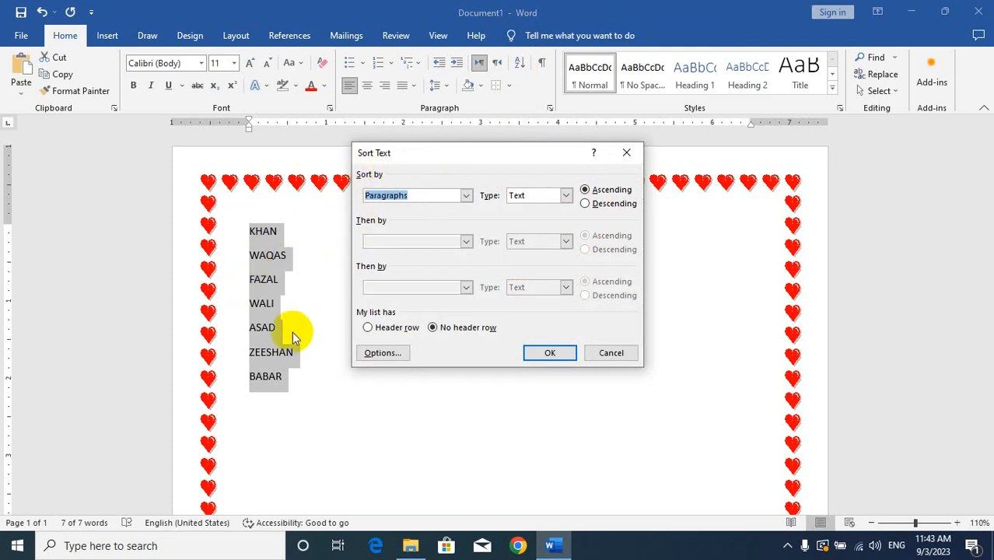
{"action": "left_click", "coordinate": [573, 196]}
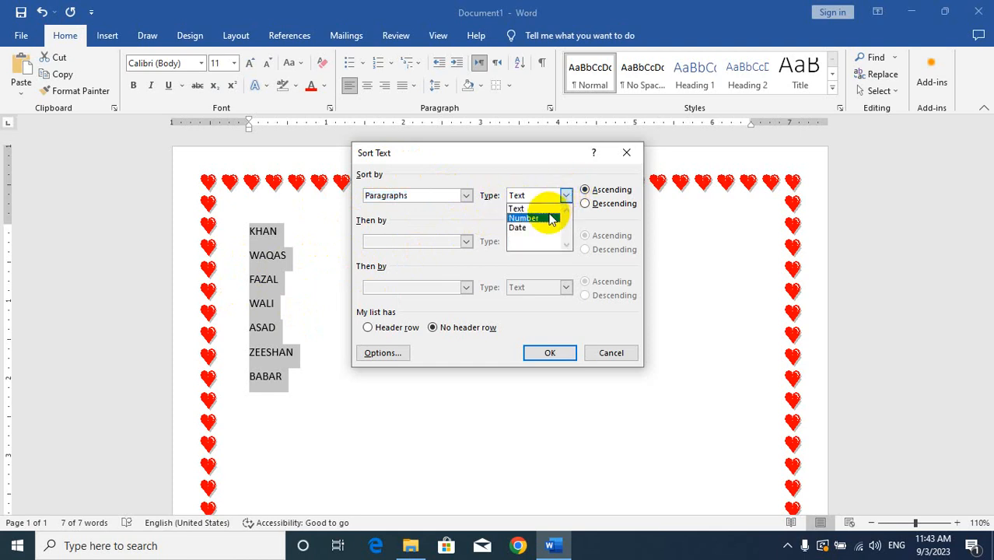
{"action": "left_click", "coordinate": [536, 208]}
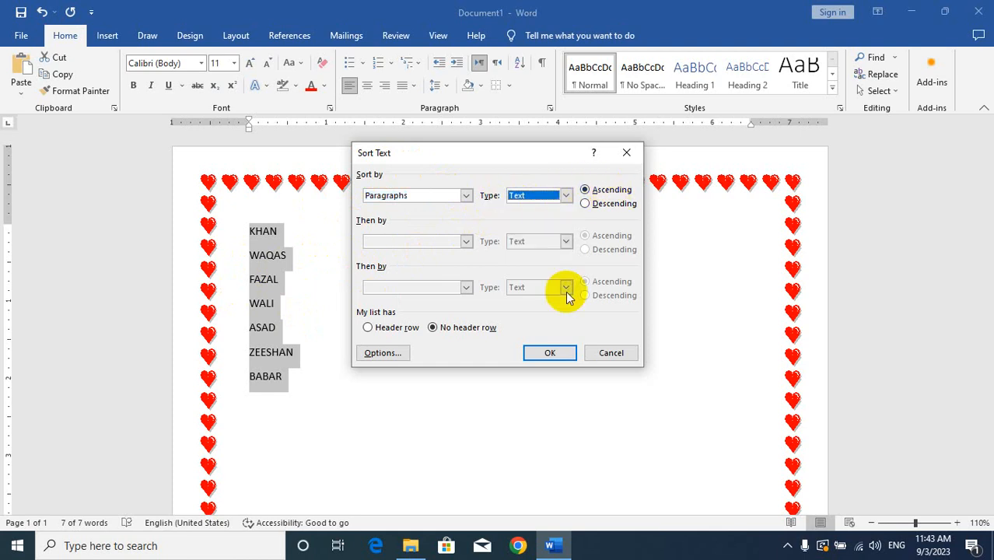
{"action": "left_click", "coordinate": [547, 353]}
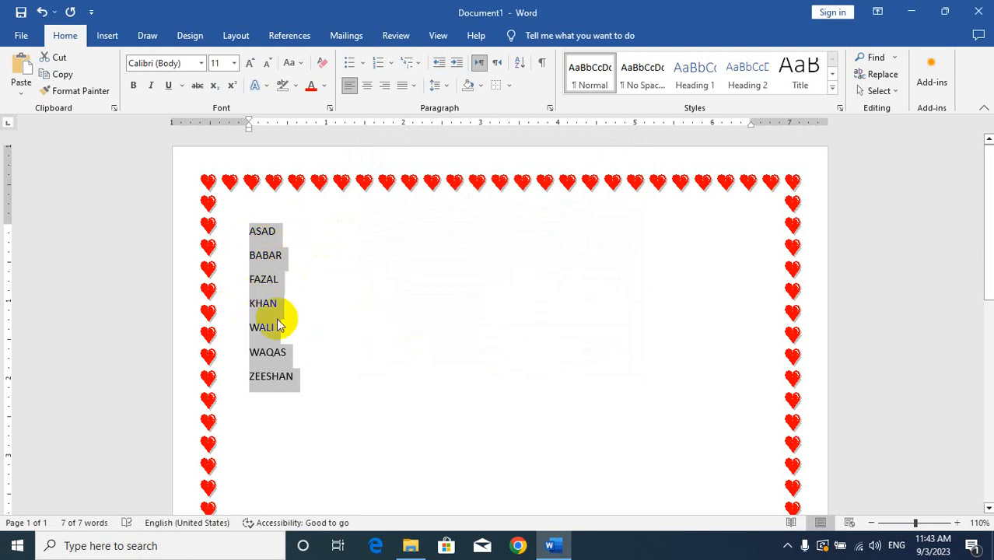
Step: Sort the selected names again by paragraph as text, in descending order
{"action": "left_click", "coordinate": [518, 64]}
{"action": "left_click", "coordinate": [586, 203]}
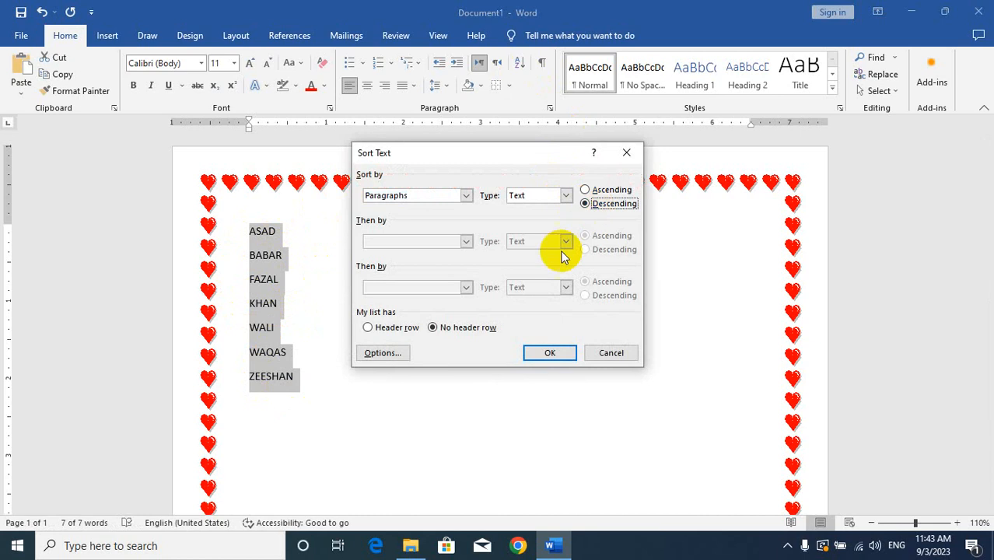
{"action": "left_click", "coordinate": [549, 353]}
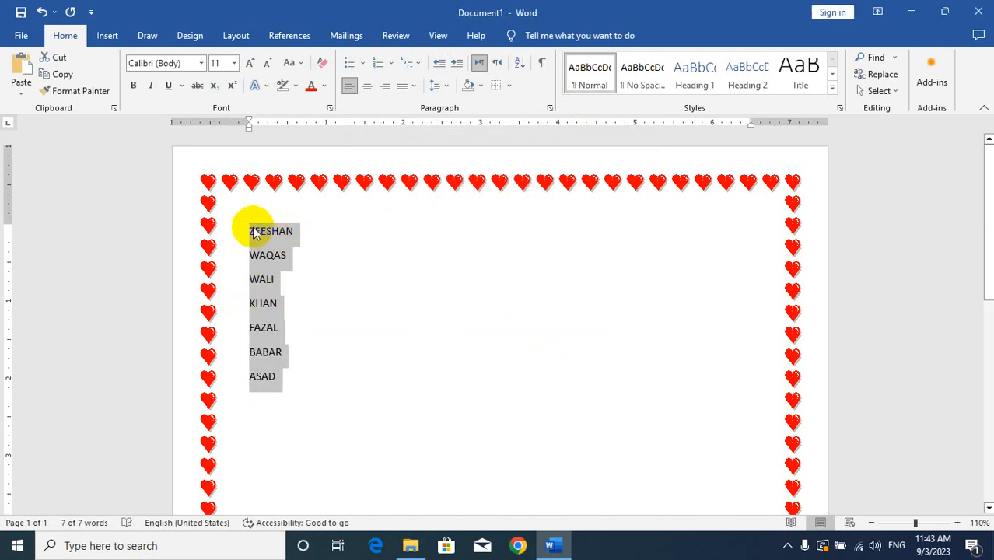
Step: Add the heading NAME above the list and sort the whole list as text in ascending order with a header row
{"action": "left_click", "coordinate": [250, 231]}
{"action": "key", "text": "Return"}
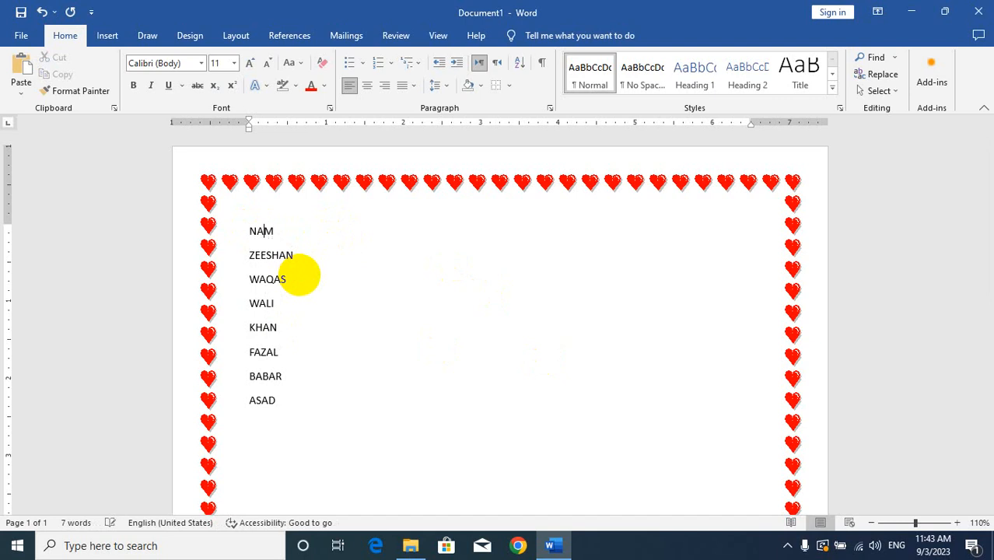
{"action": "key", "text": "ctrl+a"}
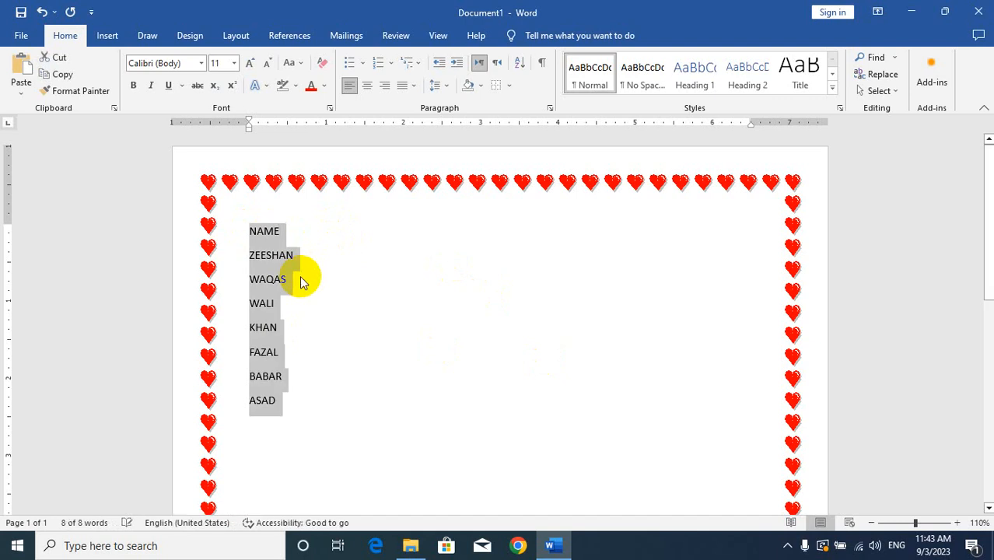
{"action": "left_click", "coordinate": [518, 64]}
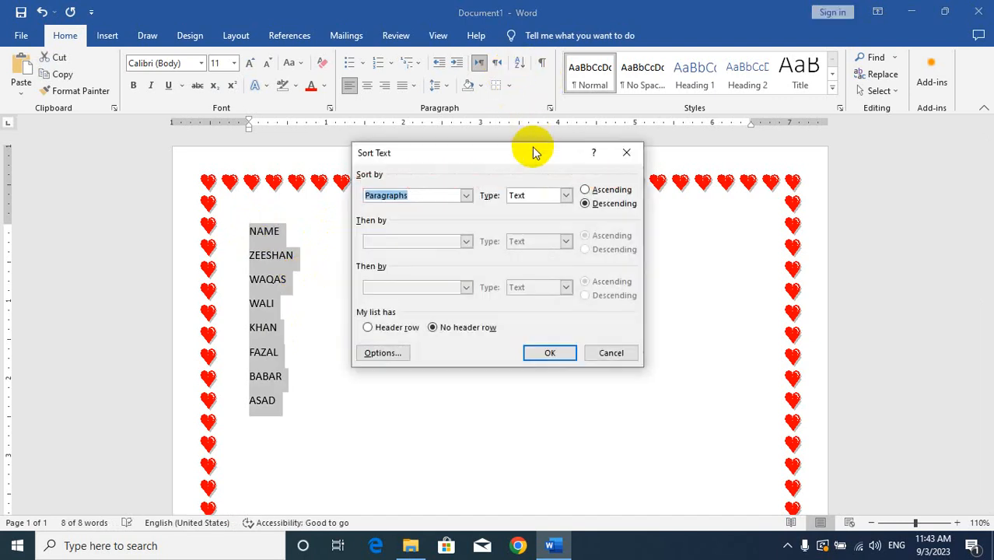
{"action": "left_click", "coordinate": [584, 190]}
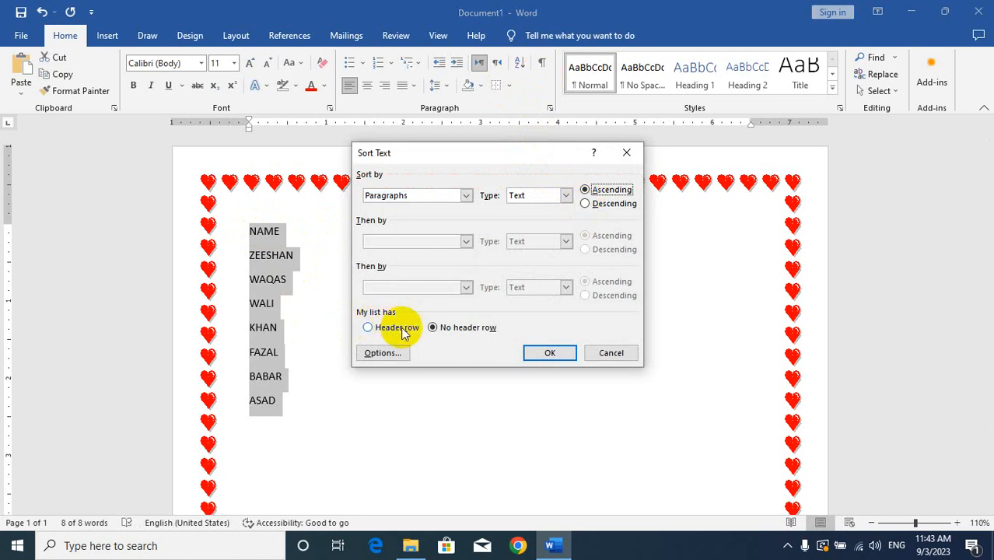
{"action": "left_click", "coordinate": [372, 328]}
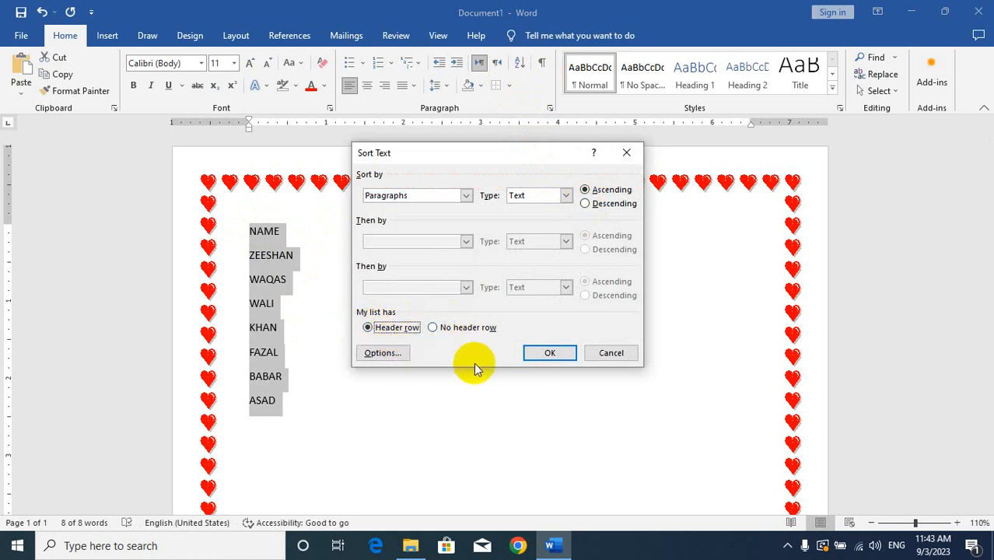
{"action": "left_click", "coordinate": [543, 350]}
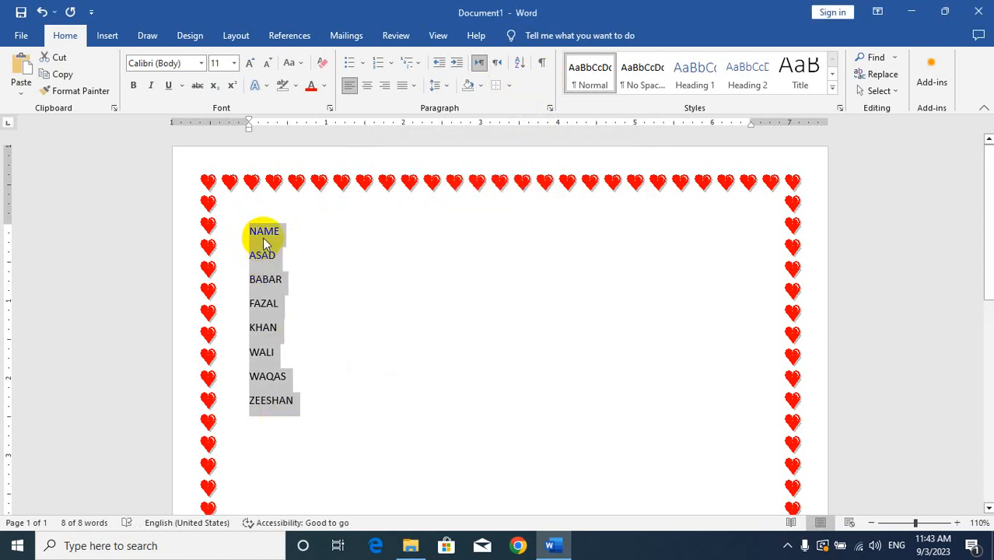
Step: Sort the whole list, including the NAME line, in ascending order with no header row
{"action": "left_click", "coordinate": [517, 65]}
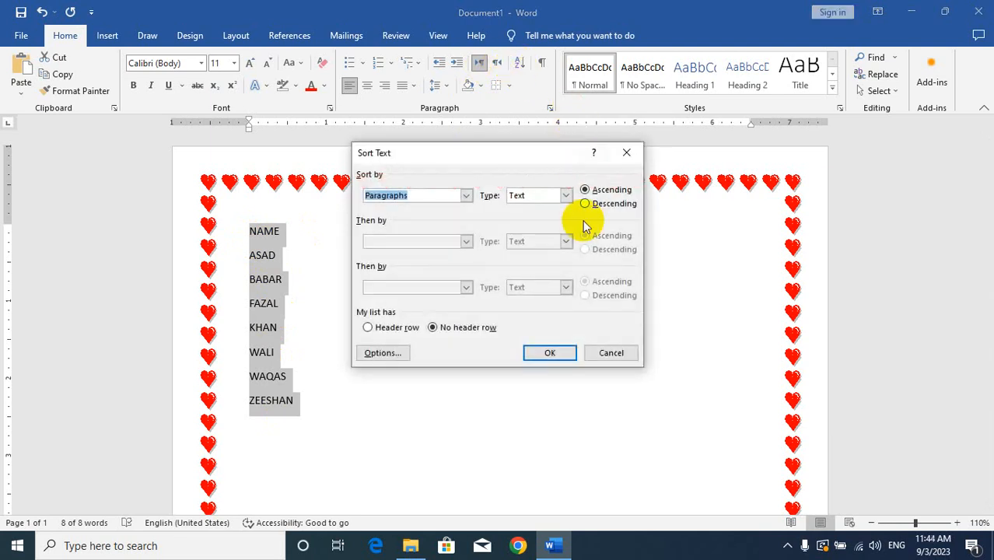
{"action": "left_click", "coordinate": [549, 352]}
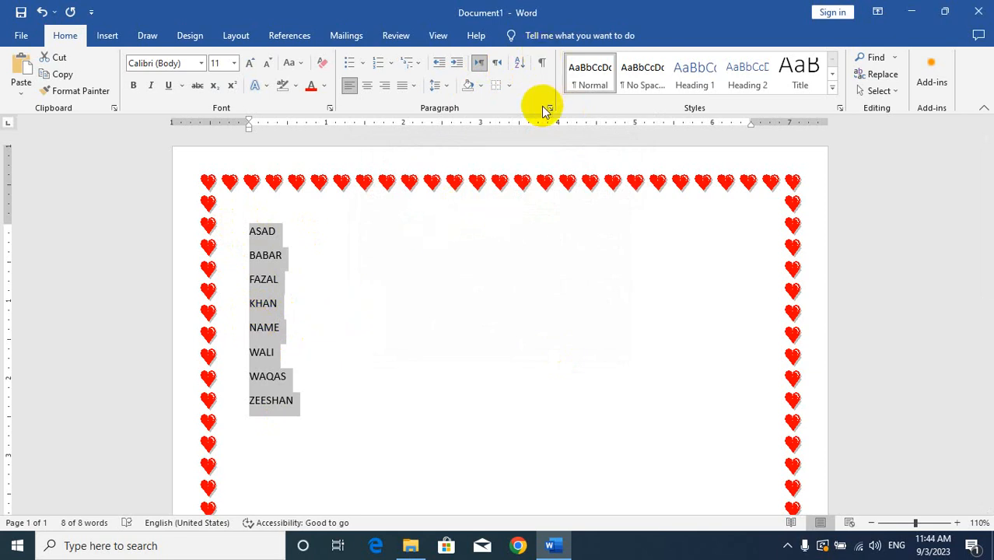
Step: With paragraph marks shown, add the lines AMKDAJK and AKDJAD at the end of the list, and hide the marks
{"action": "left_click", "coordinate": [543, 65]}
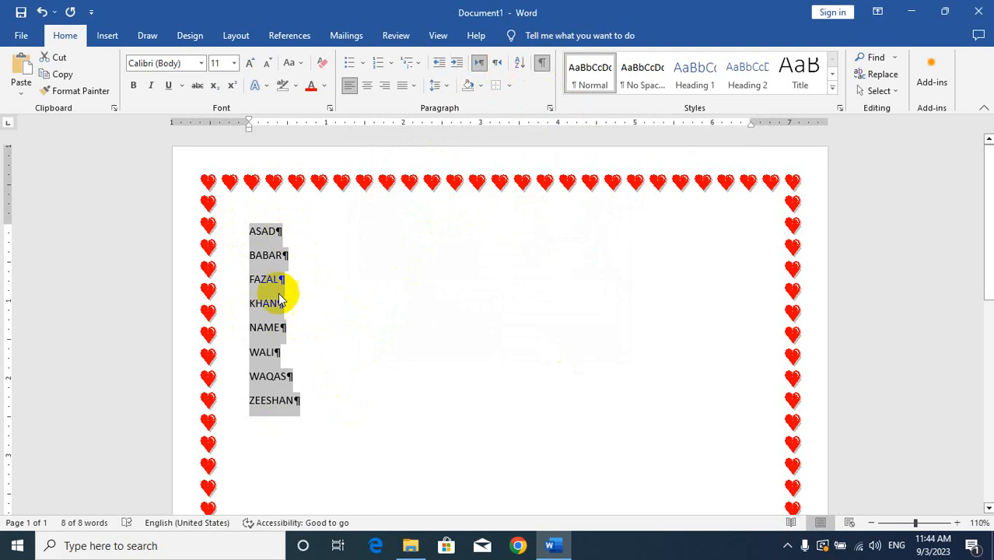
{"action": "left_click", "coordinate": [298, 406]}
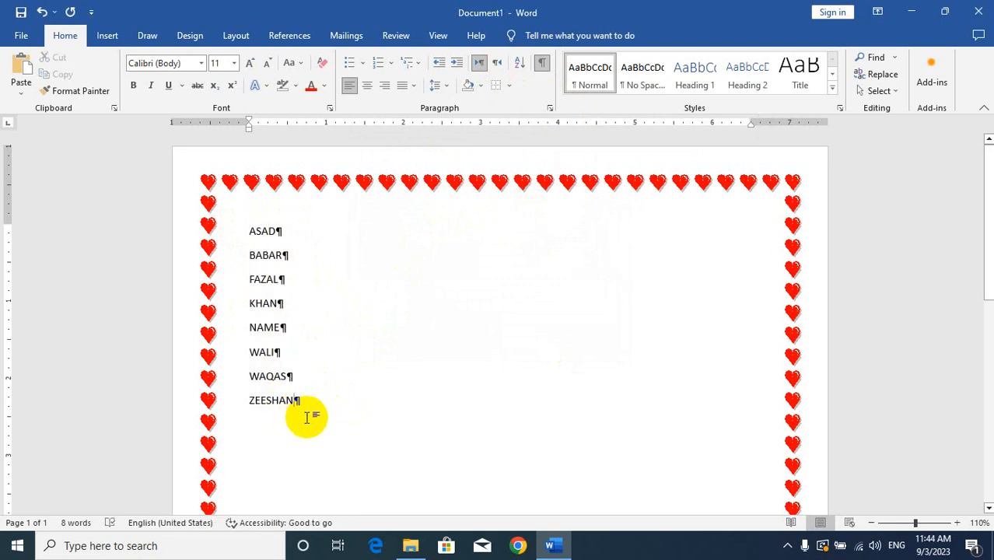
{"action": "key", "text": "Return"}
{"action": "type", "text": "AMKDAJK "}
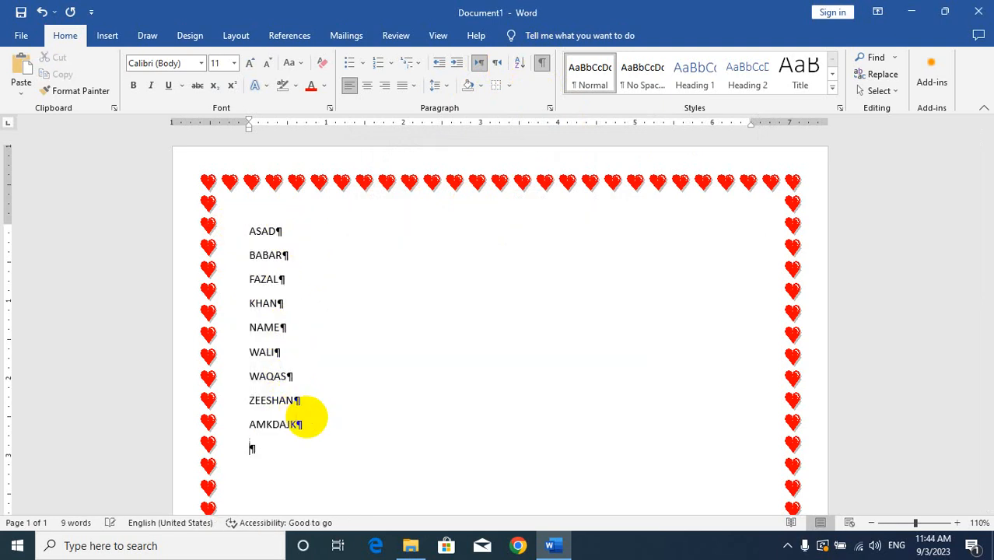
{"action": "type", "text": "AKDJAD"}
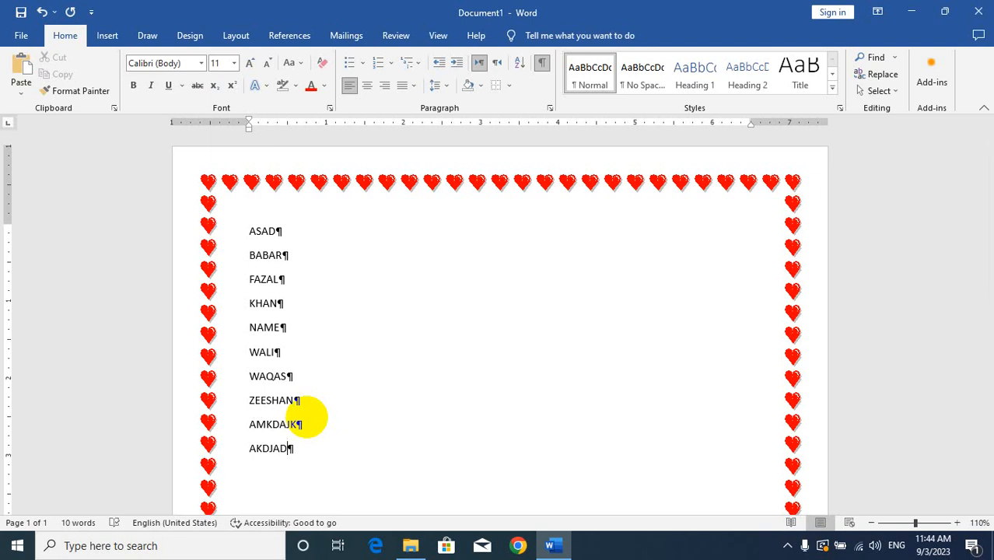
{"action": "left_click", "coordinate": [545, 63]}
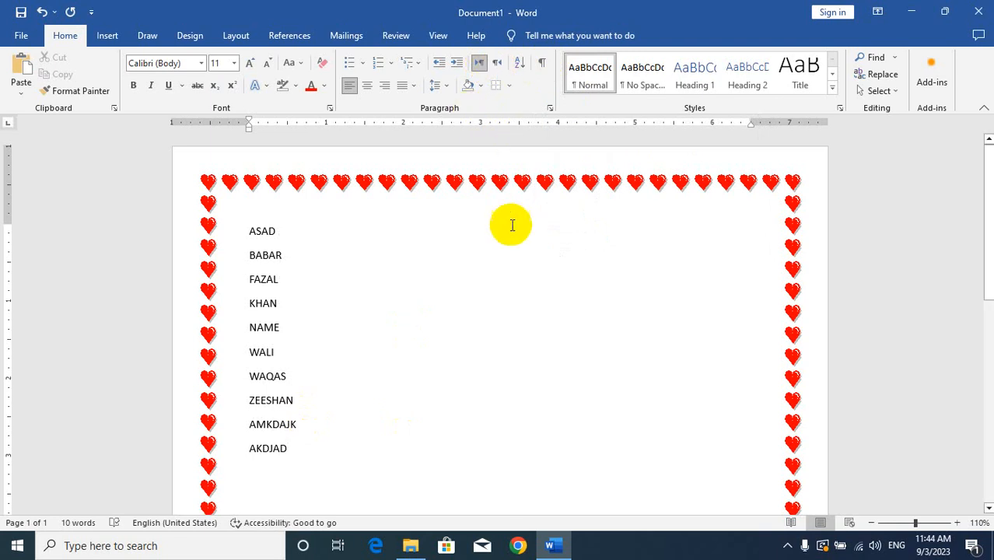
Step: Remove the heart page border from the whole document through the Borders and Shading settings
{"action": "left_click", "coordinate": [509, 85]}
{"action": "left_click", "coordinate": [566, 368]}
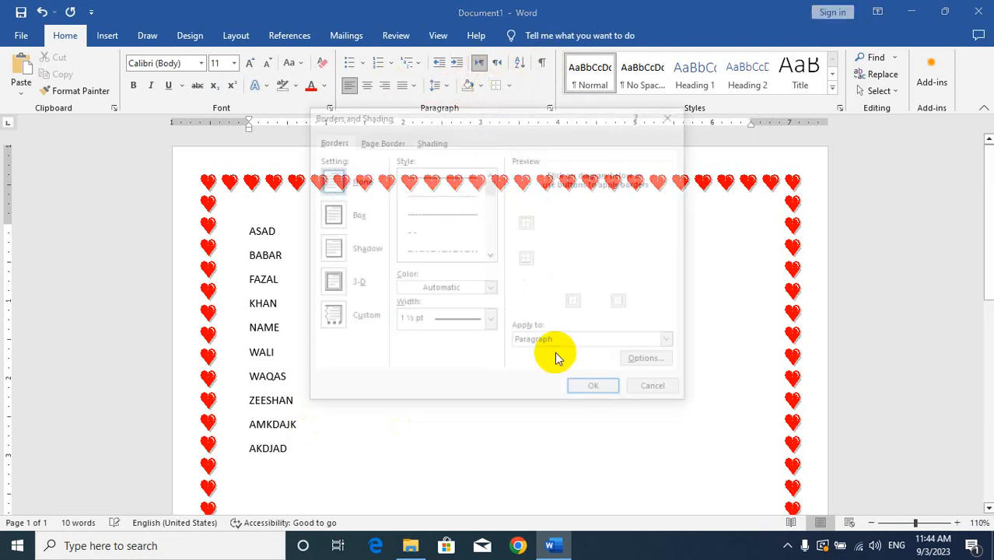
{"action": "left_click", "coordinate": [380, 141]}
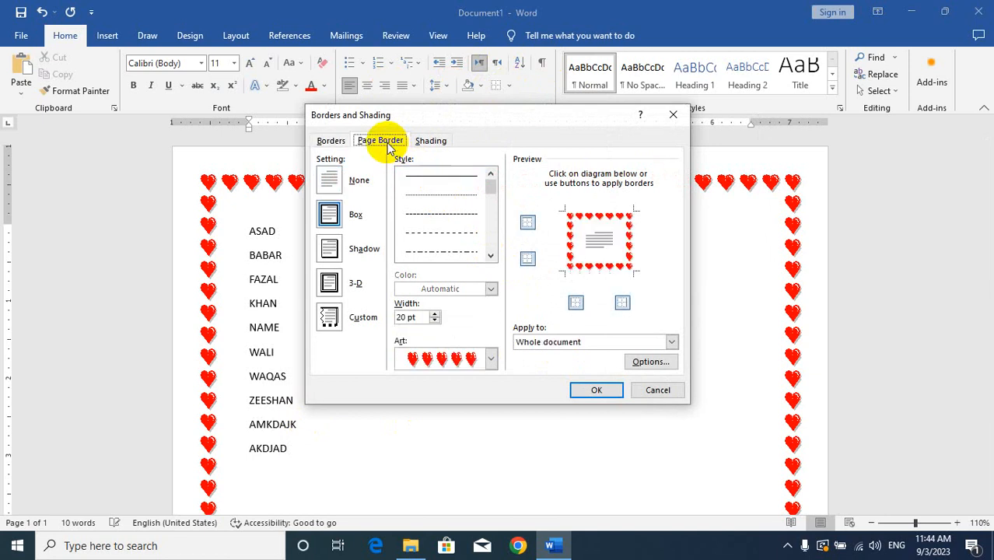
{"action": "left_click", "coordinate": [330, 180]}
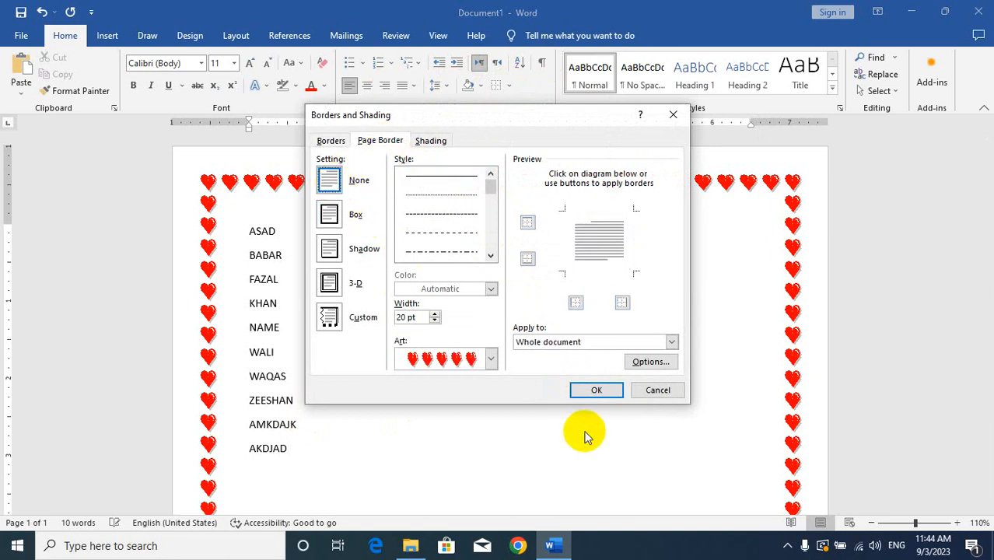
{"action": "left_click", "coordinate": [593, 392]}
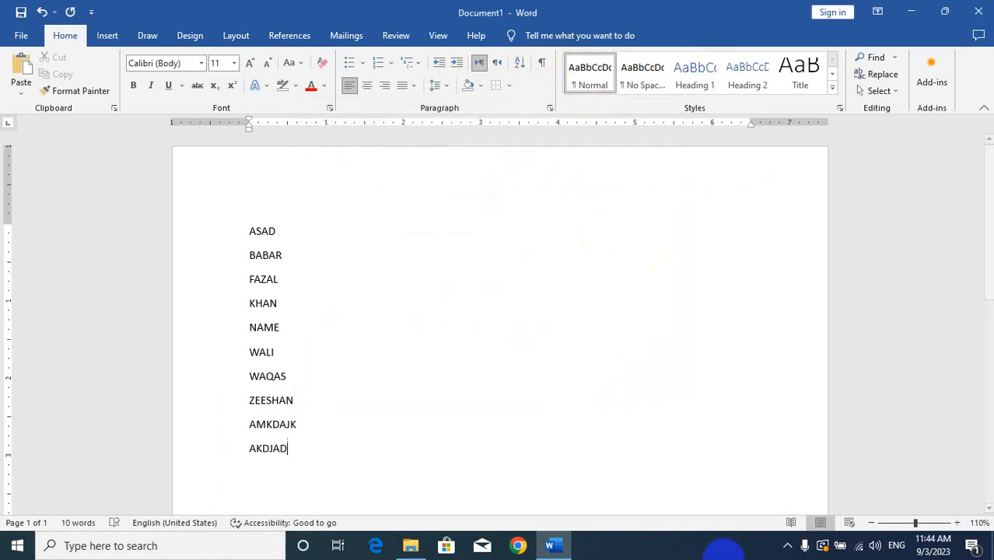